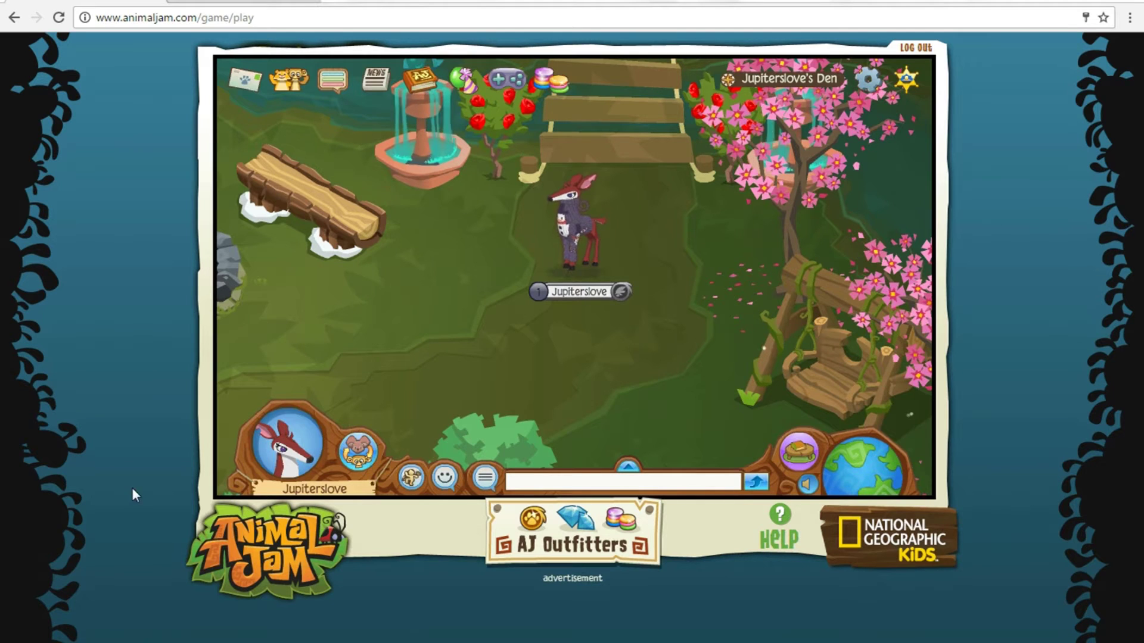
Play the intro video from Documents in Windows Media Player, pausing and resuming it once
{"action": "key", "text": "alt+Tab"}
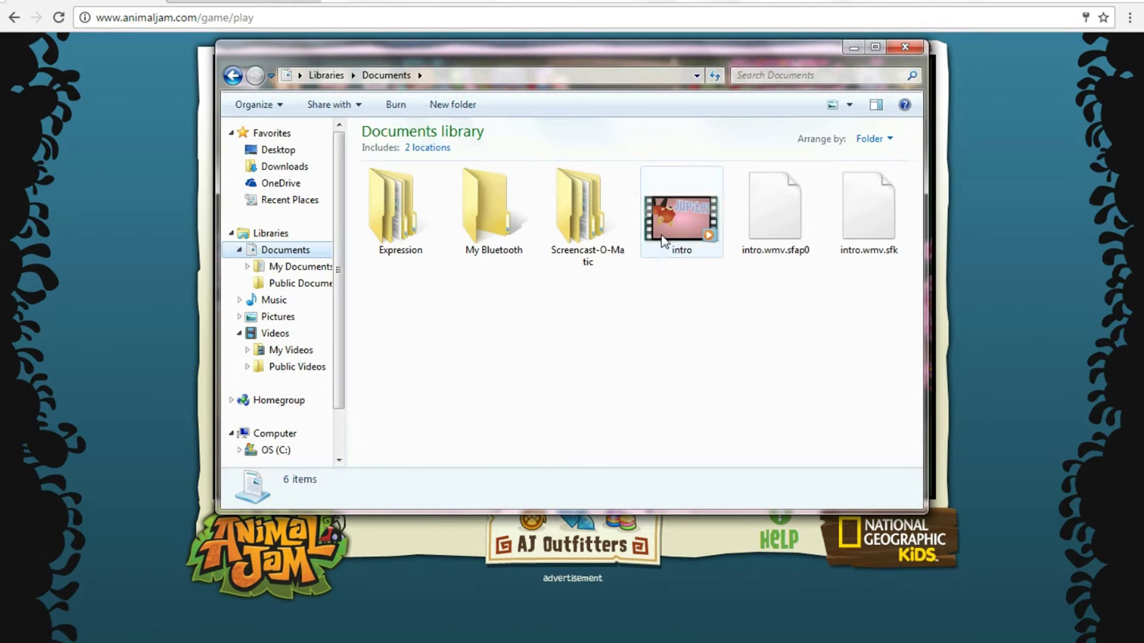
{"action": "double_click", "coordinate": [679, 214]}
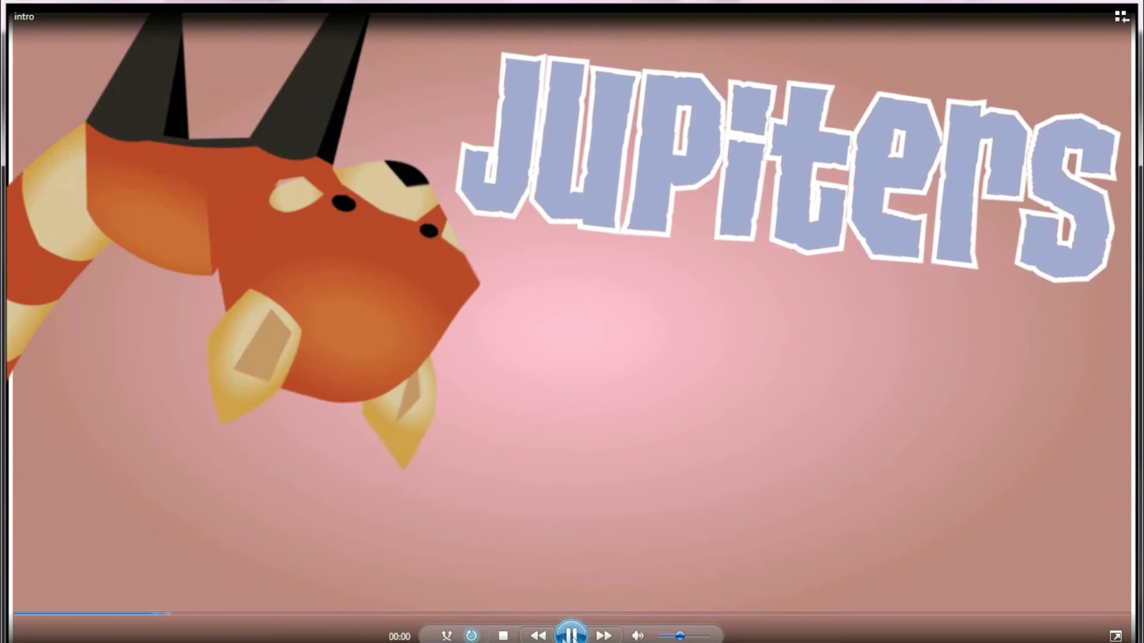
{"action": "left_click", "coordinate": [571, 636]}
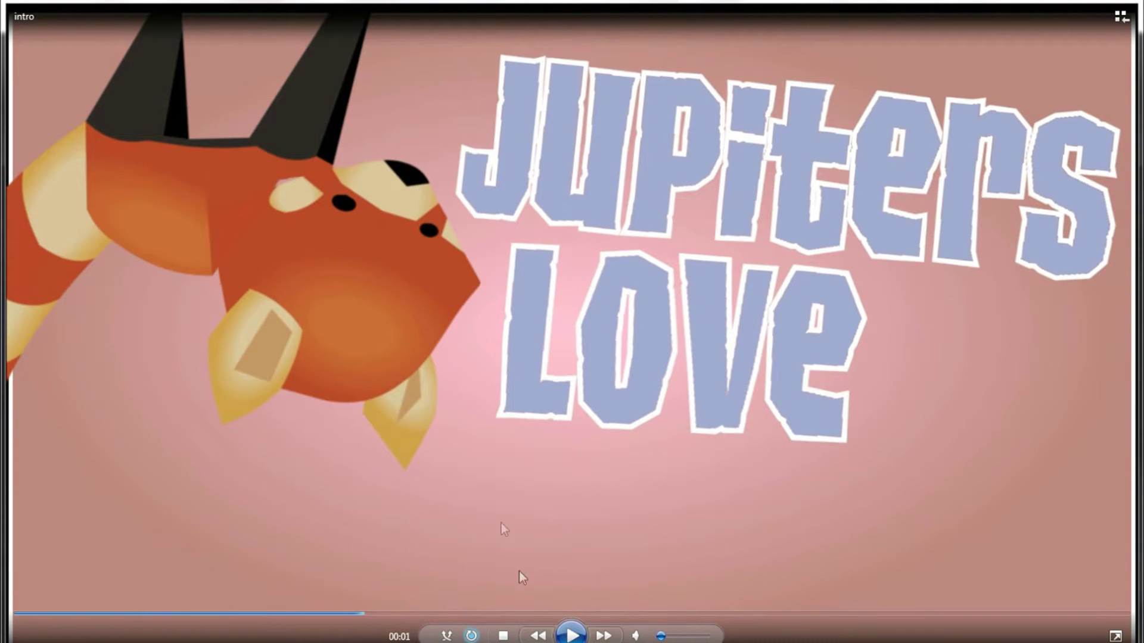
{"action": "left_click", "coordinate": [569, 636]}
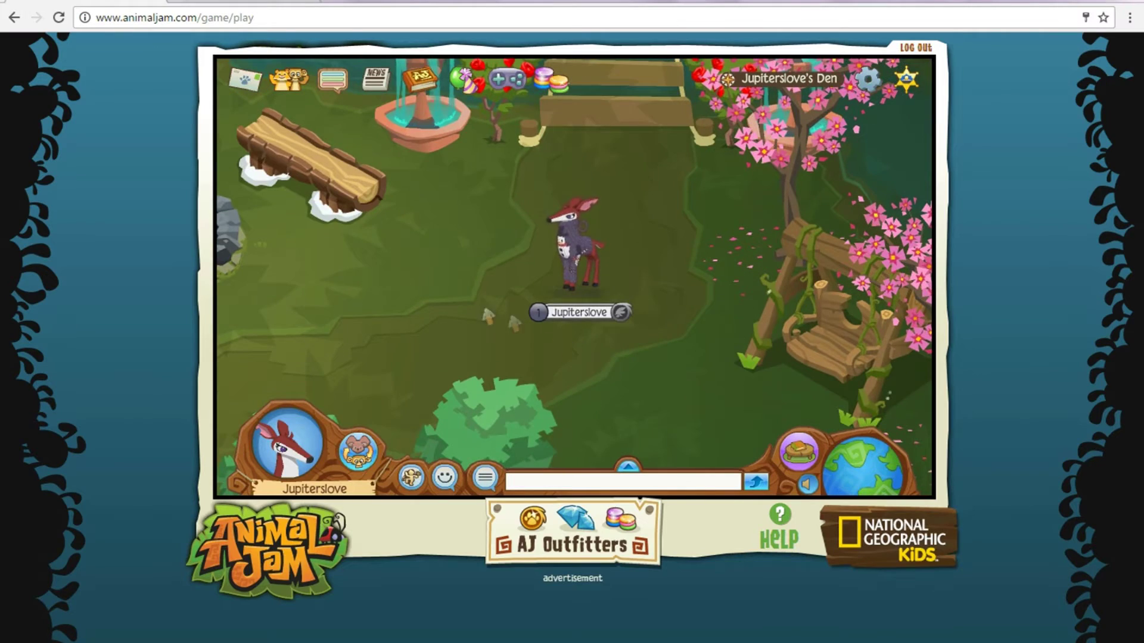
Walk the avatar toward the fire pit and fountain, then switch to the Google results tab
{"action": "left_click", "coordinate": [488, 316]}
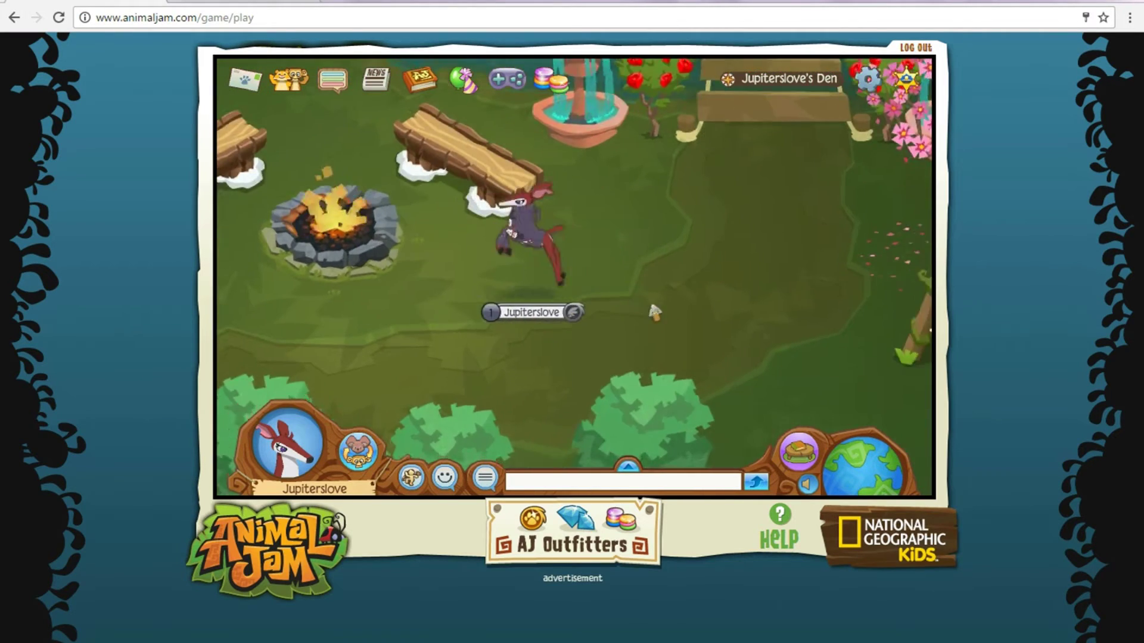
{"action": "left_click", "coordinate": [644, 311]}
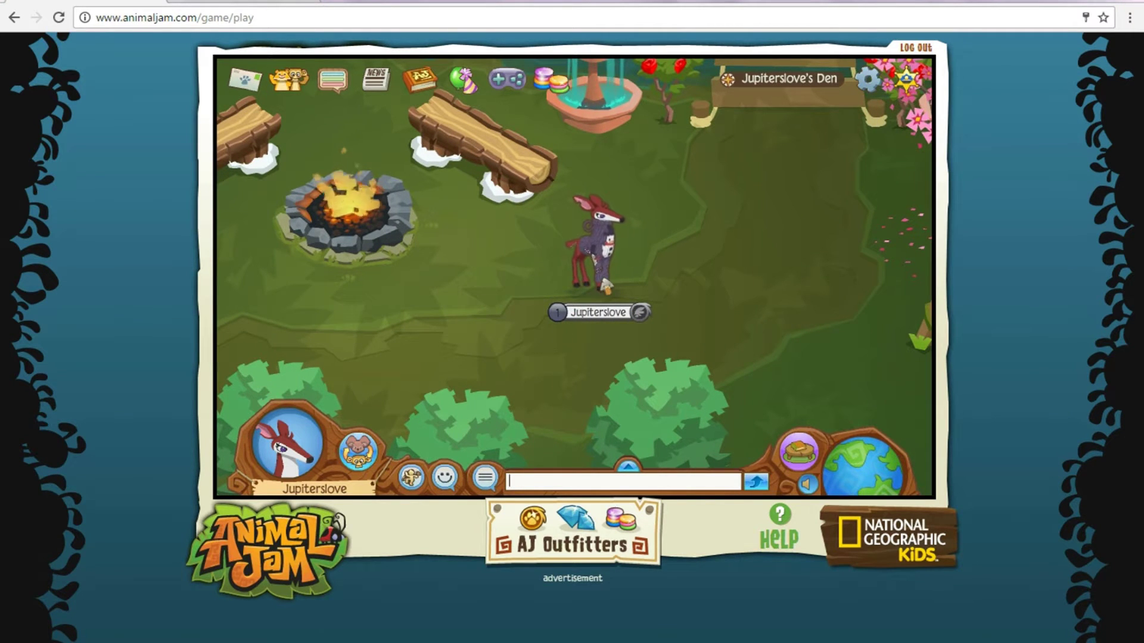
{"action": "left_click", "coordinate": [655, 178]}
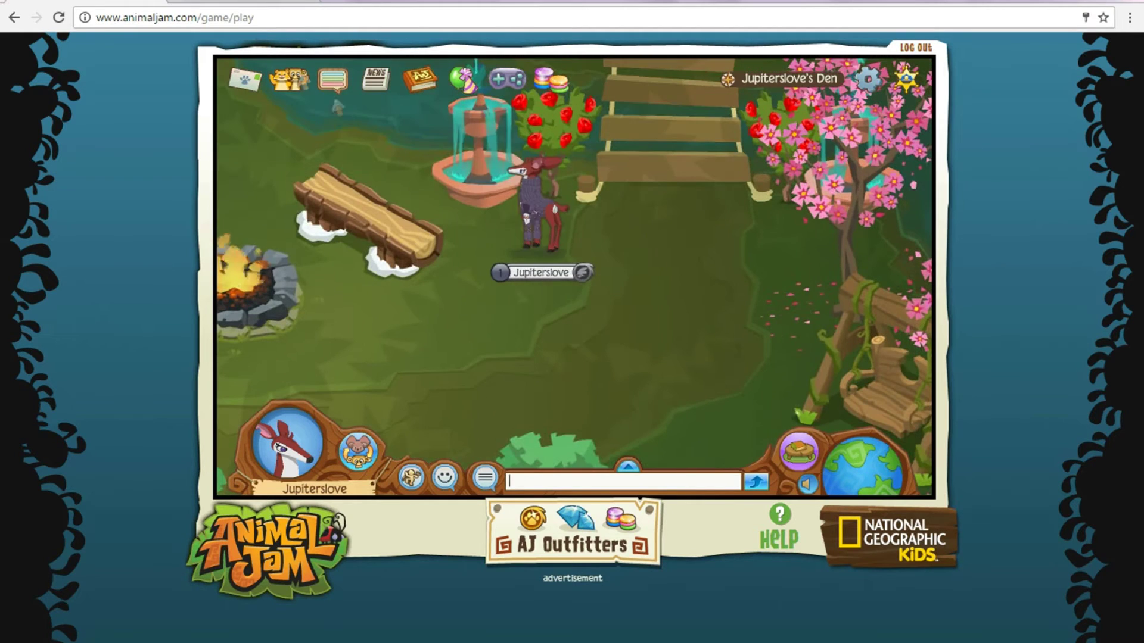
{"action": "left_click", "coordinate": [658, 271]}
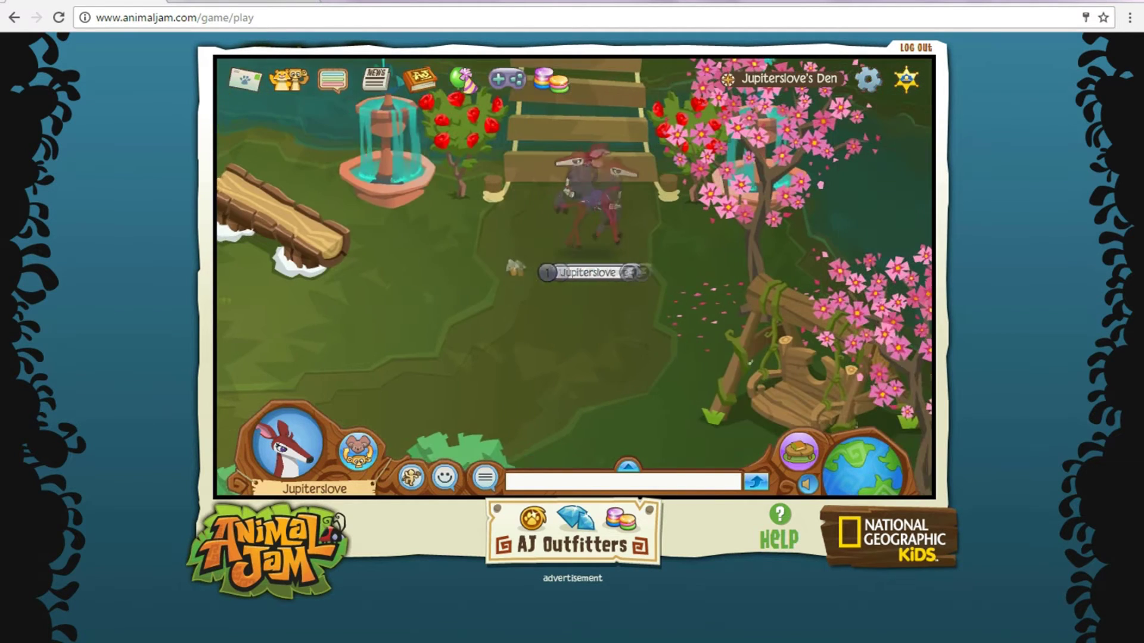
{"action": "key", "text": "ctrl+Tab"}
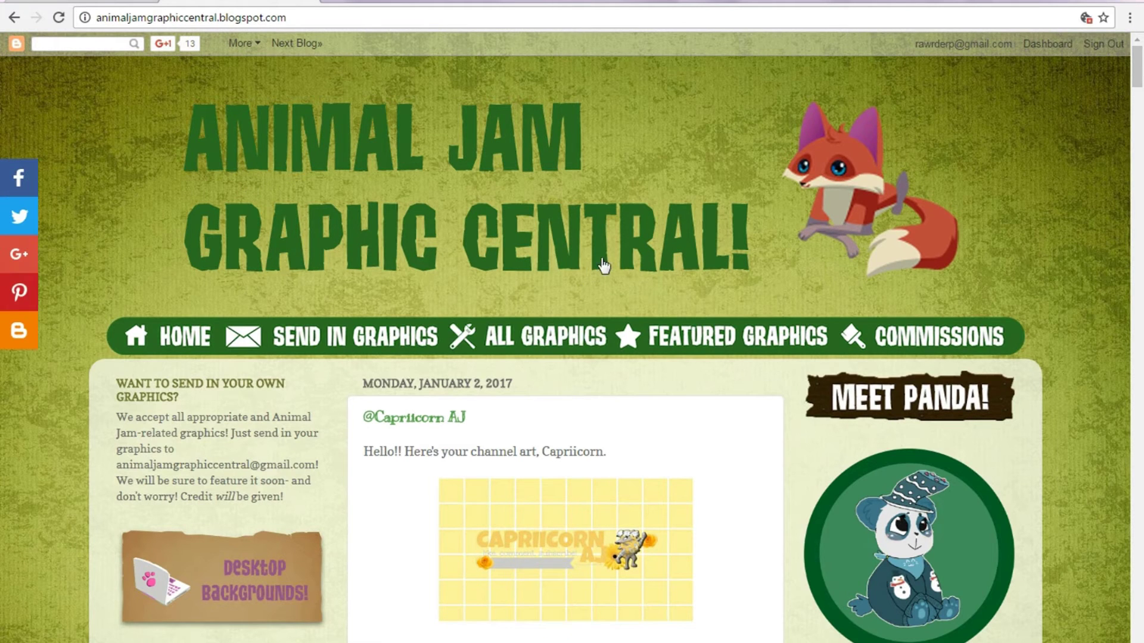
Scroll the blog home page and open the Animal Graphics page
{"action": "scroll", "coordinate": [717, 224], "scroll_direction": "down", "scroll_amount": 5}
{"action": "scroll", "coordinate": [718, 222], "scroll_direction": "up", "scroll_amount": 5}
{"action": "scroll", "coordinate": [594, 261], "scroll_direction": "down", "scroll_amount": 6}
{"action": "scroll", "coordinate": [277, 188], "scroll_direction": "down", "scroll_amount": 1}
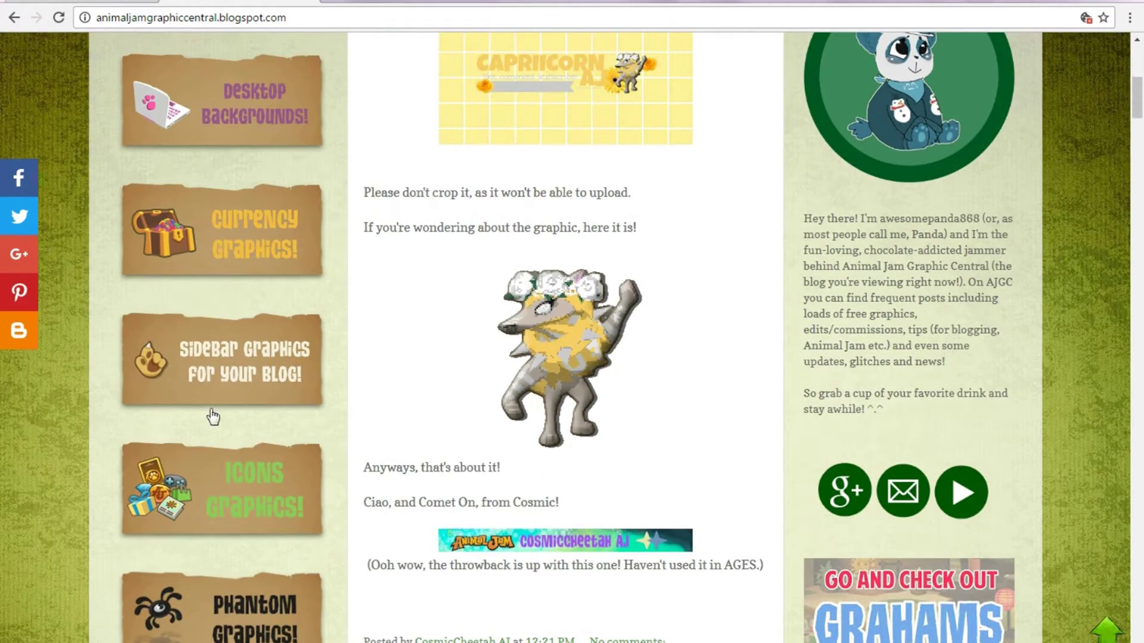
{"action": "scroll", "coordinate": [215, 393], "scroll_direction": "down", "scroll_amount": 5}
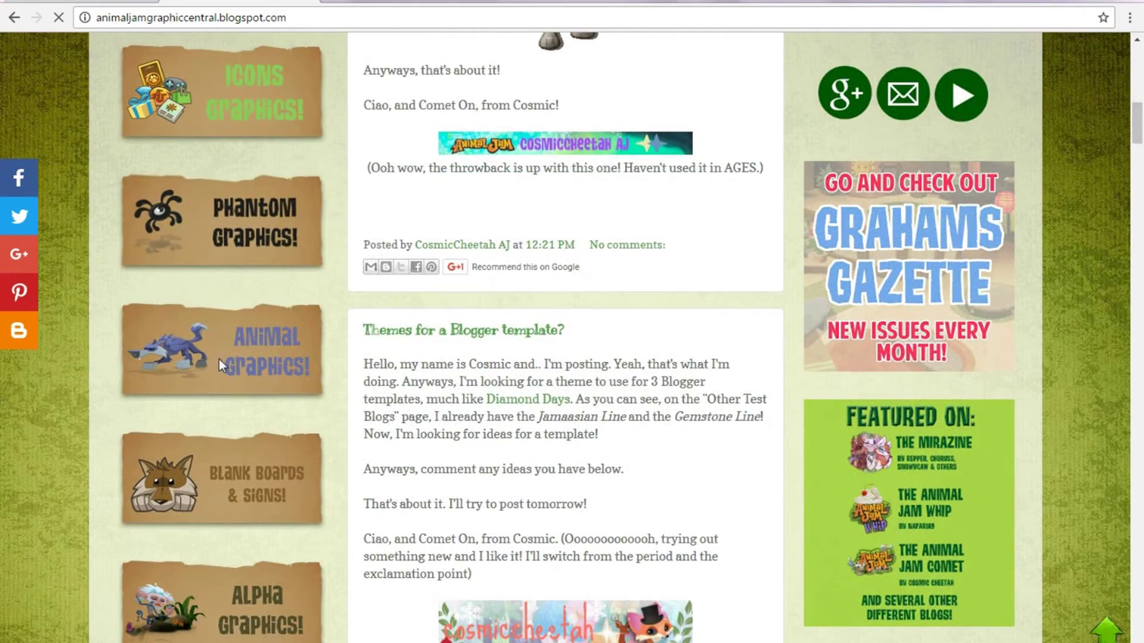
{"action": "left_click", "coordinate": [220, 359]}
{"action": "scroll", "coordinate": [417, 348], "scroll_direction": "down", "scroll_amount": 5}
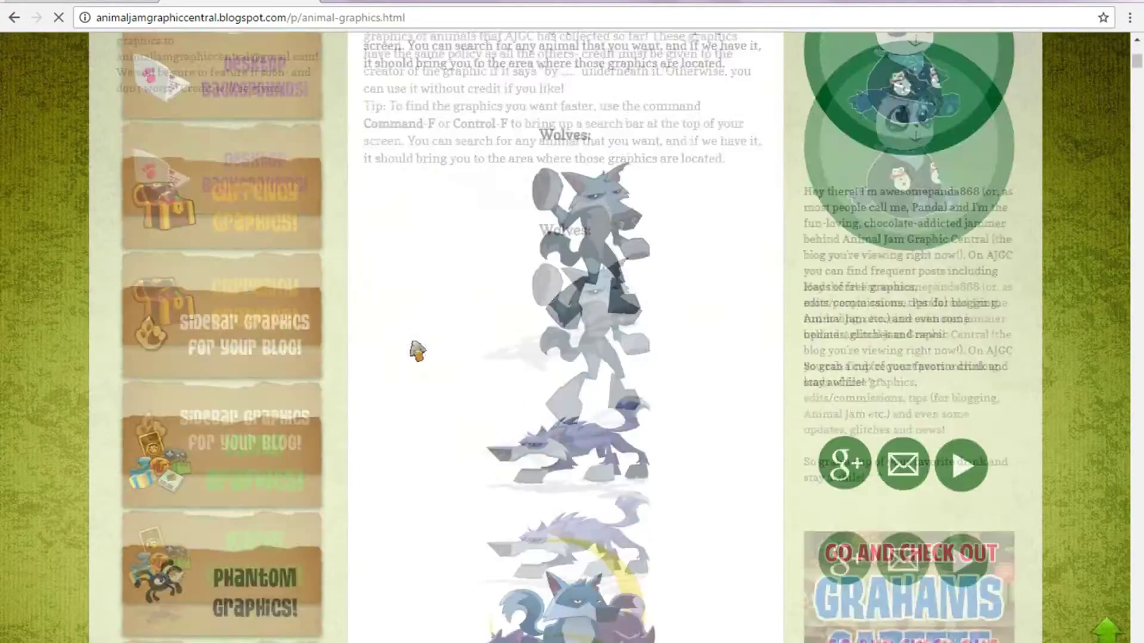
{"action": "scroll", "coordinate": [417, 351], "scroll_direction": "down", "scroll_amount": 10}
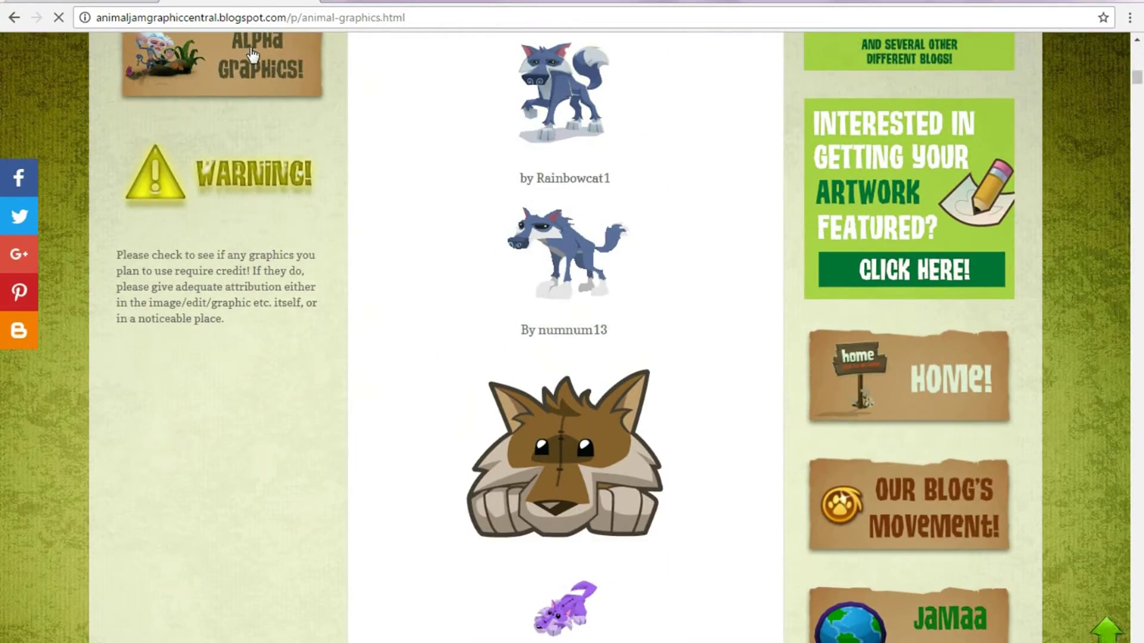
Browse through the Alpha Graphics page
{"action": "left_click", "coordinate": [253, 55]}
{"action": "scroll", "coordinate": [827, 524], "scroll_direction": "down", "scroll_amount": 5}
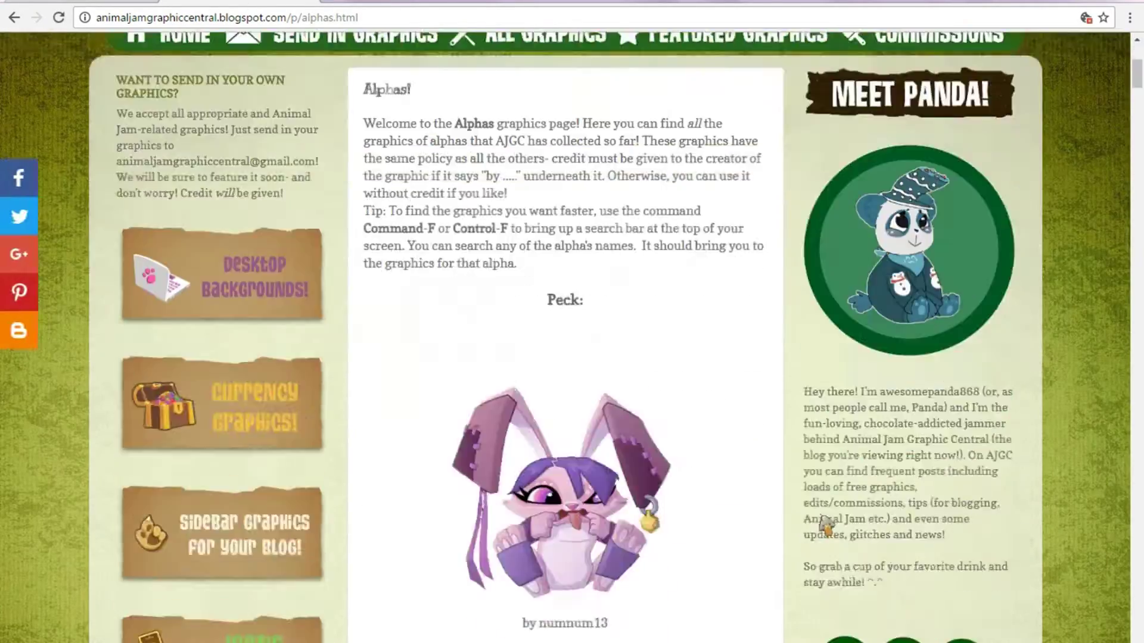
{"action": "scroll", "coordinate": [827, 524], "scroll_direction": "down", "scroll_amount": 18}
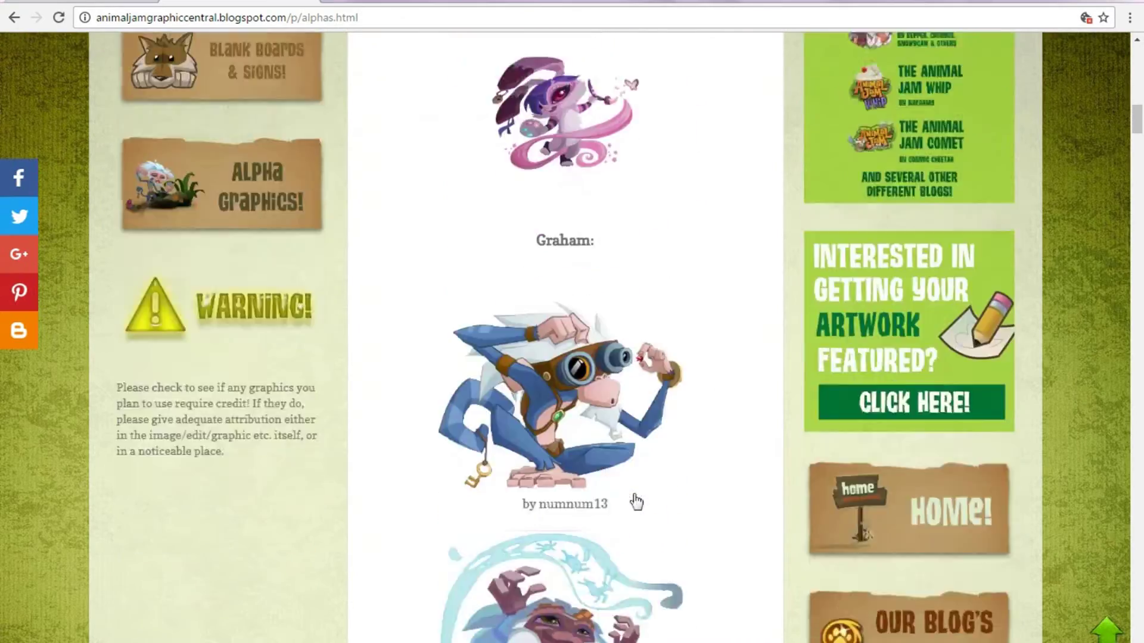
{"action": "scroll", "coordinate": [636, 502], "scroll_direction": "down", "scroll_amount": 20}
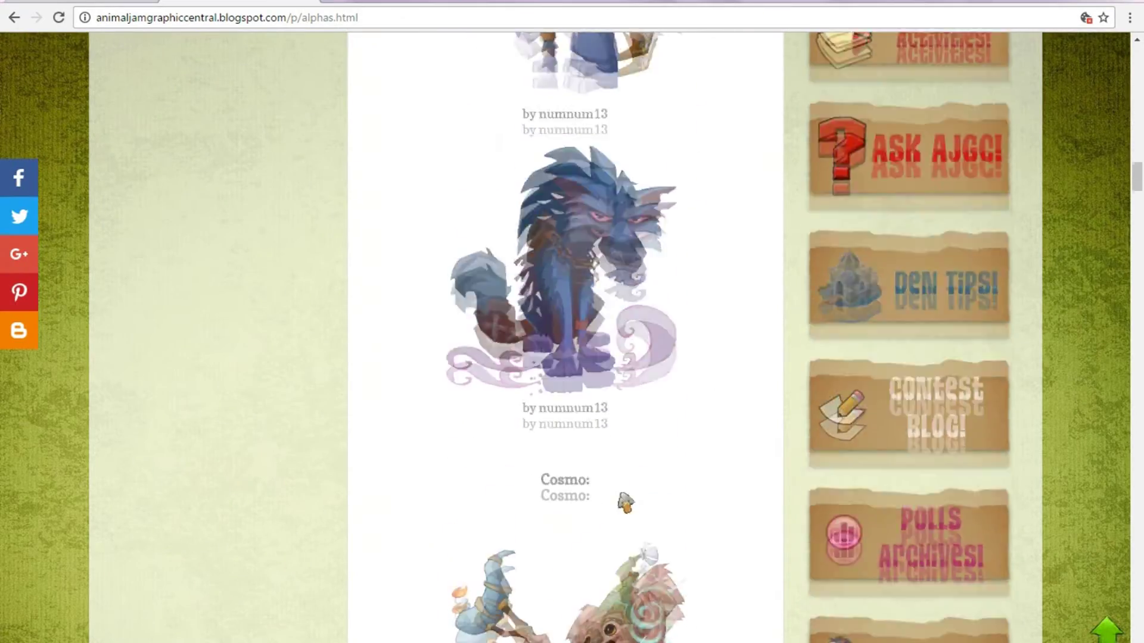
{"action": "scroll", "coordinate": [626, 503], "scroll_direction": "down", "scroll_amount": 10}
{"action": "scroll", "coordinate": [617, 501], "scroll_direction": "up", "scroll_amount": 10}
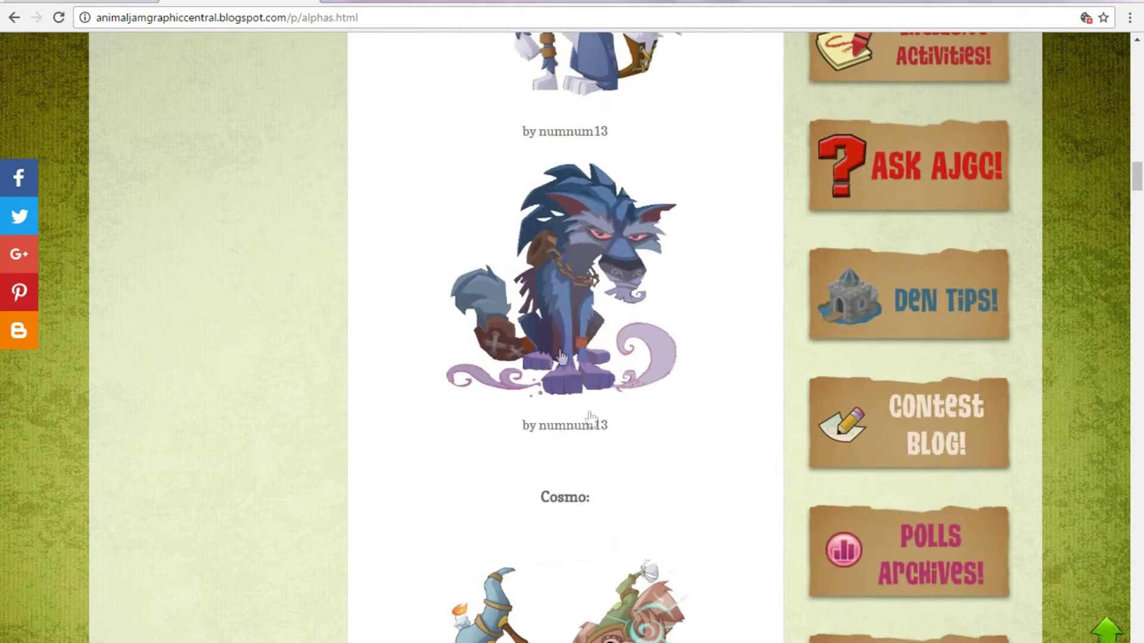
{"action": "scroll", "coordinate": [572, 370], "scroll_direction": "down", "scroll_amount": 9}
{"action": "scroll", "coordinate": [591, 381], "scroll_direction": "down", "scroll_amount": 10}
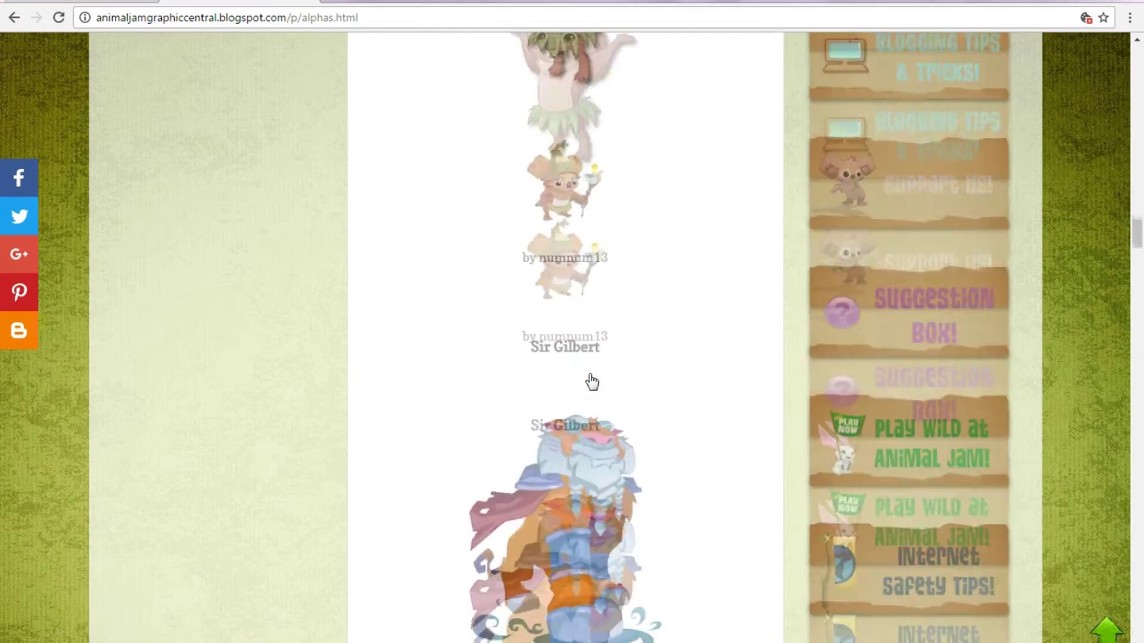
{"action": "scroll", "coordinate": [596, 383], "scroll_direction": "up", "scroll_amount": 6}
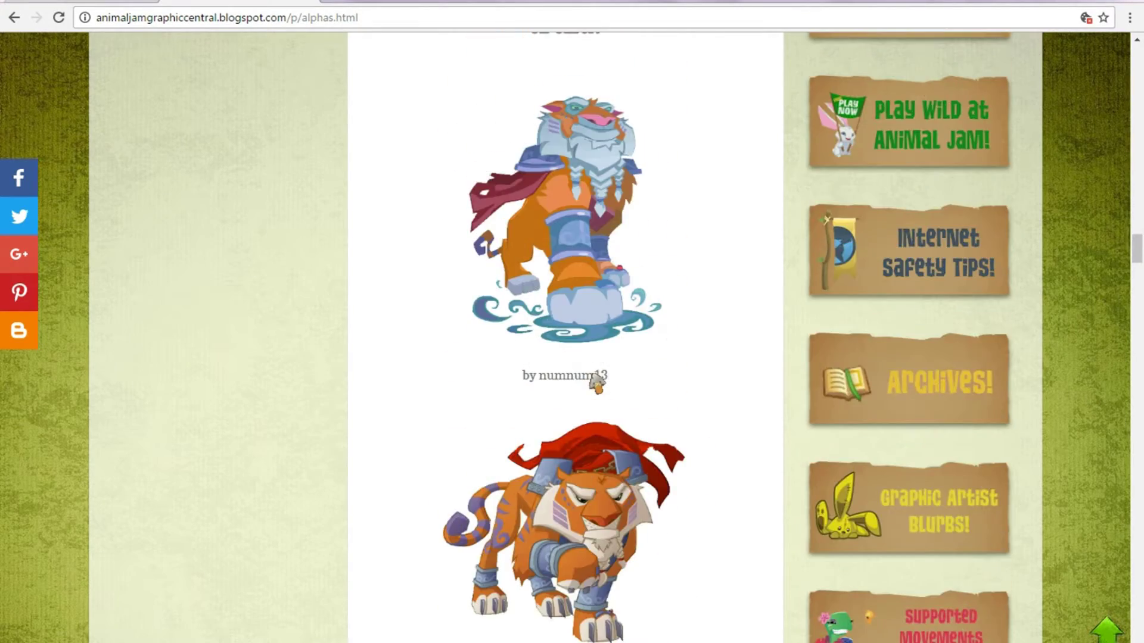
{"action": "scroll", "coordinate": [596, 384], "scroll_direction": "down", "scroll_amount": 12}
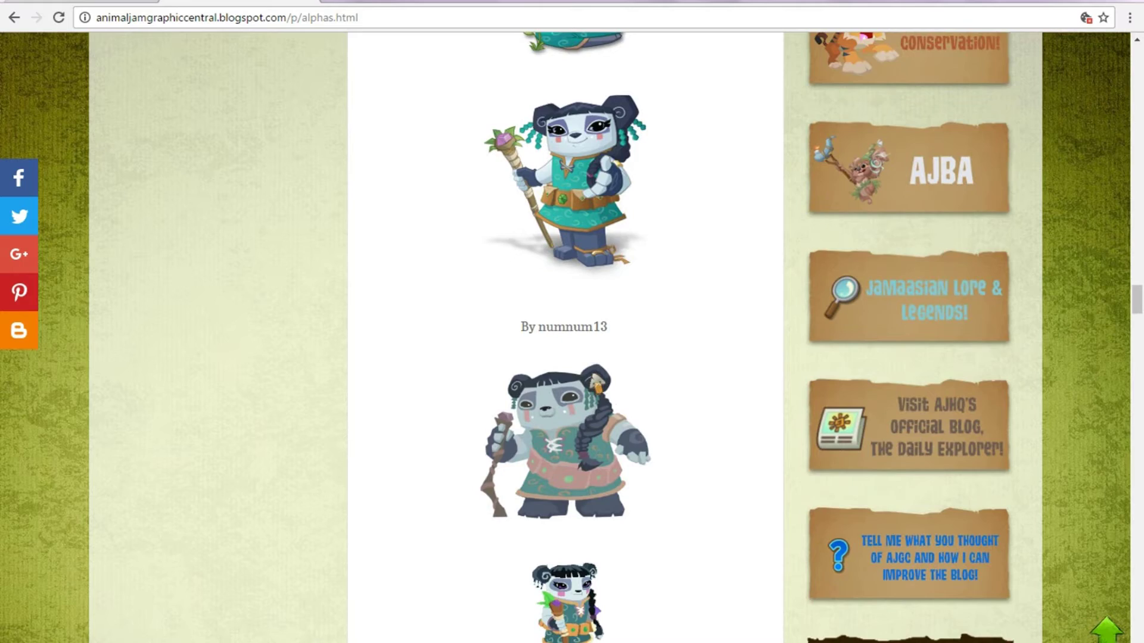
{"action": "scroll", "coordinate": [596, 384], "scroll_direction": "down", "scroll_amount": 8}
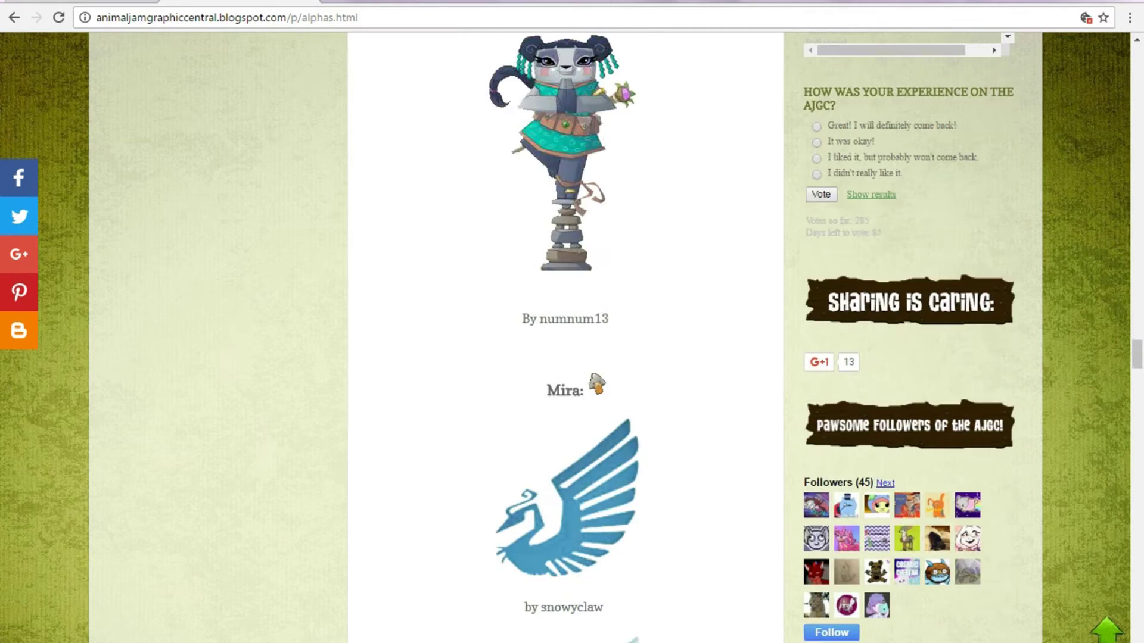
{"action": "scroll", "coordinate": [596, 385], "scroll_direction": "down", "scroll_amount": 9}
{"action": "scroll", "coordinate": [597, 384], "scroll_direction": "down", "scroll_amount": 20}
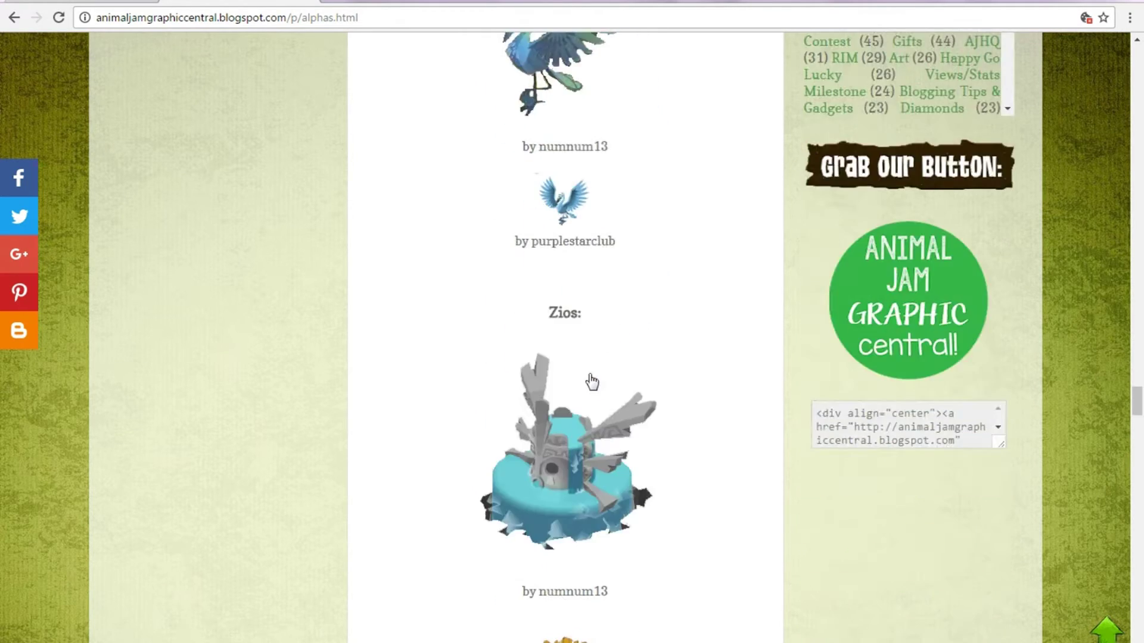
{"action": "scroll", "coordinate": [596, 385], "scroll_direction": "up", "scroll_amount": 20}
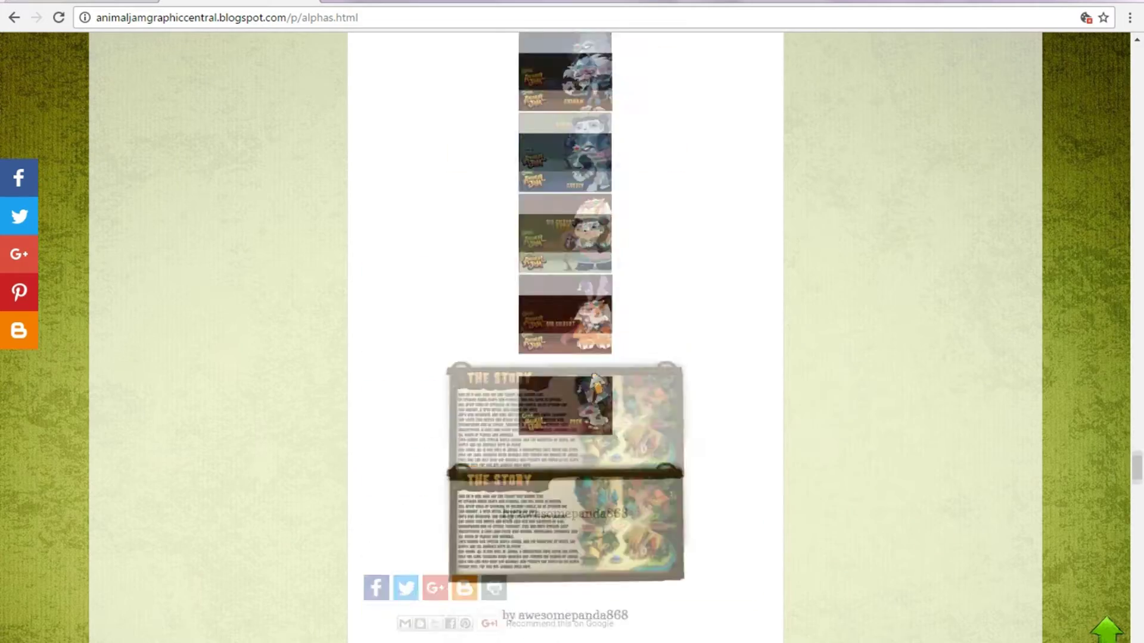
{"action": "scroll", "coordinate": [390, 388], "scroll_direction": "down", "scroll_amount": 15}
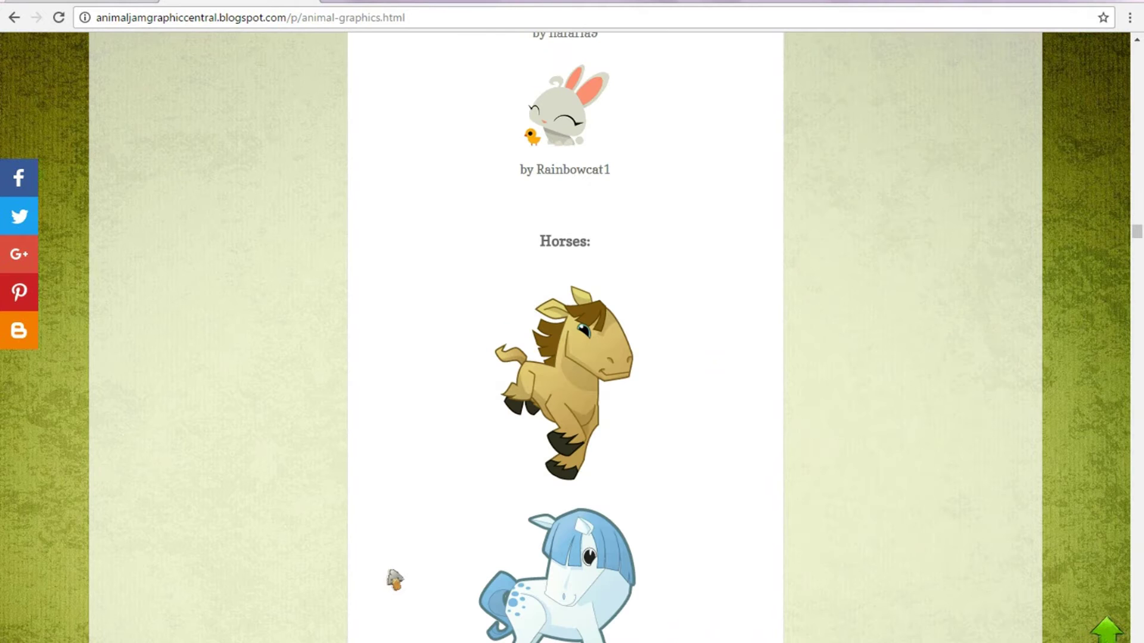
Save the tan horse image into the Pictures > animal jam folder
{"action": "right_click", "coordinate": [556, 371]}
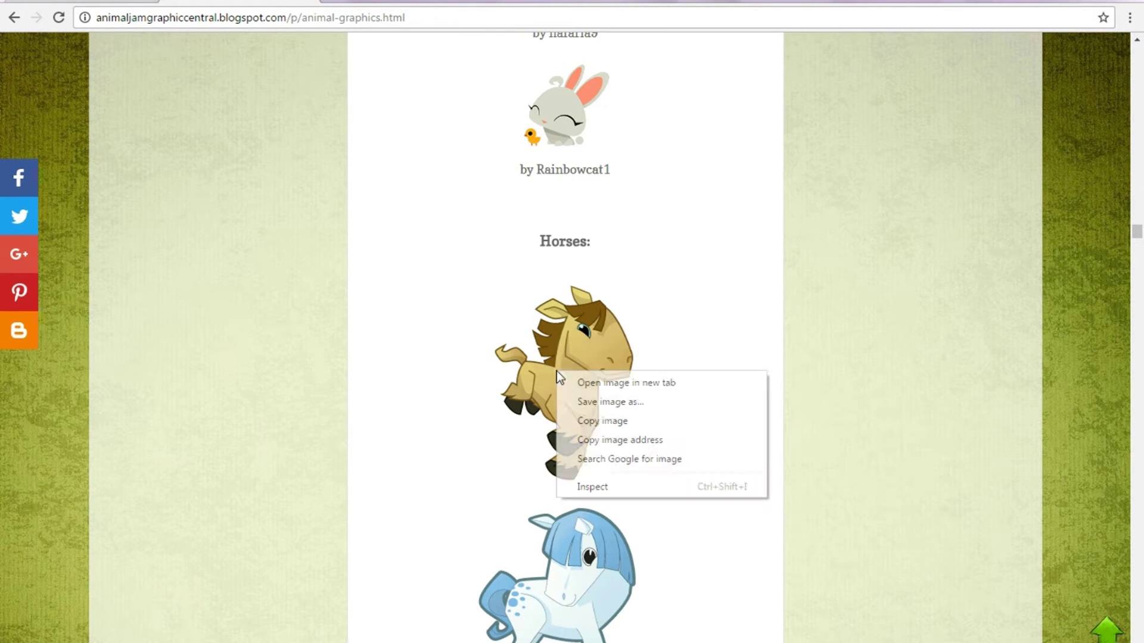
{"action": "left_click", "coordinate": [613, 403]}
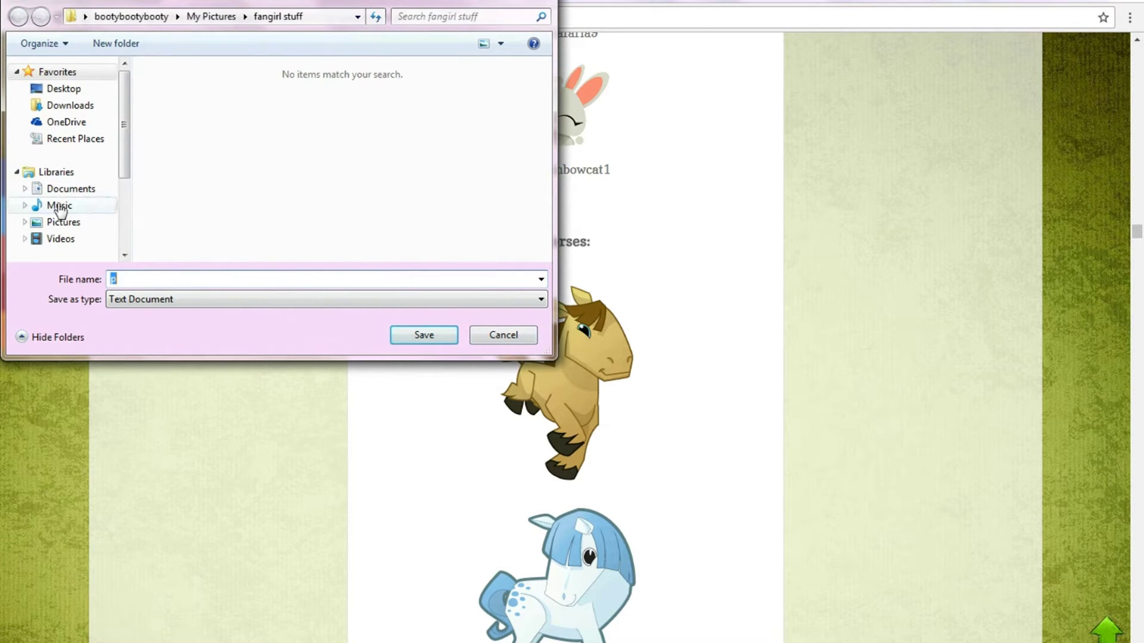
{"action": "left_click", "coordinate": [65, 221]}
{"action": "left_click", "coordinate": [200, 147]}
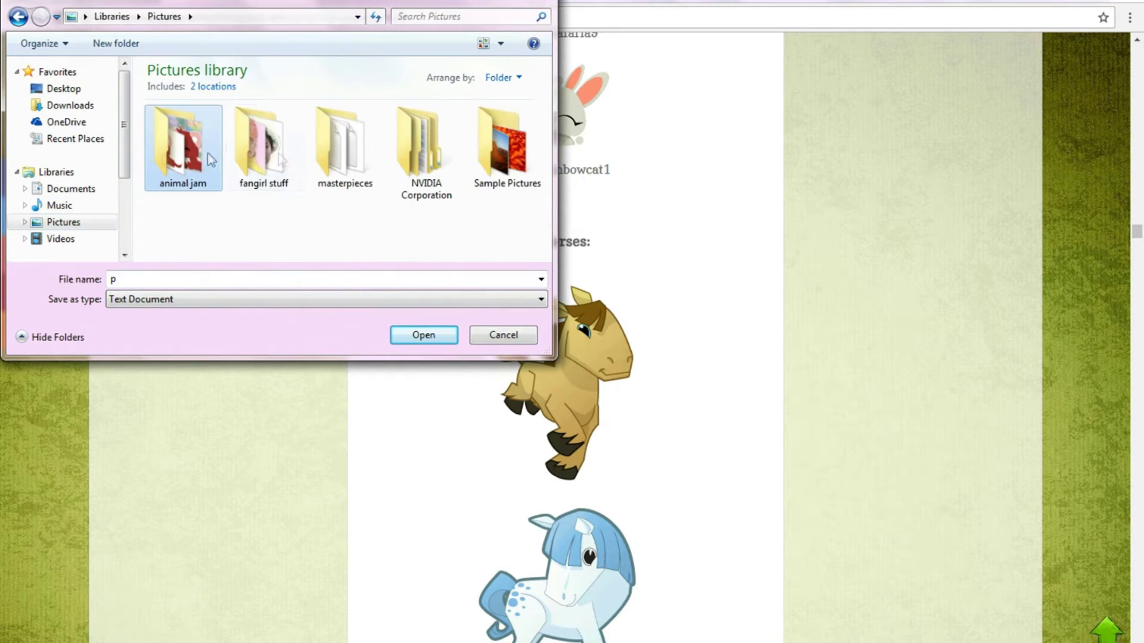
{"action": "double_click", "coordinate": [209, 159]}
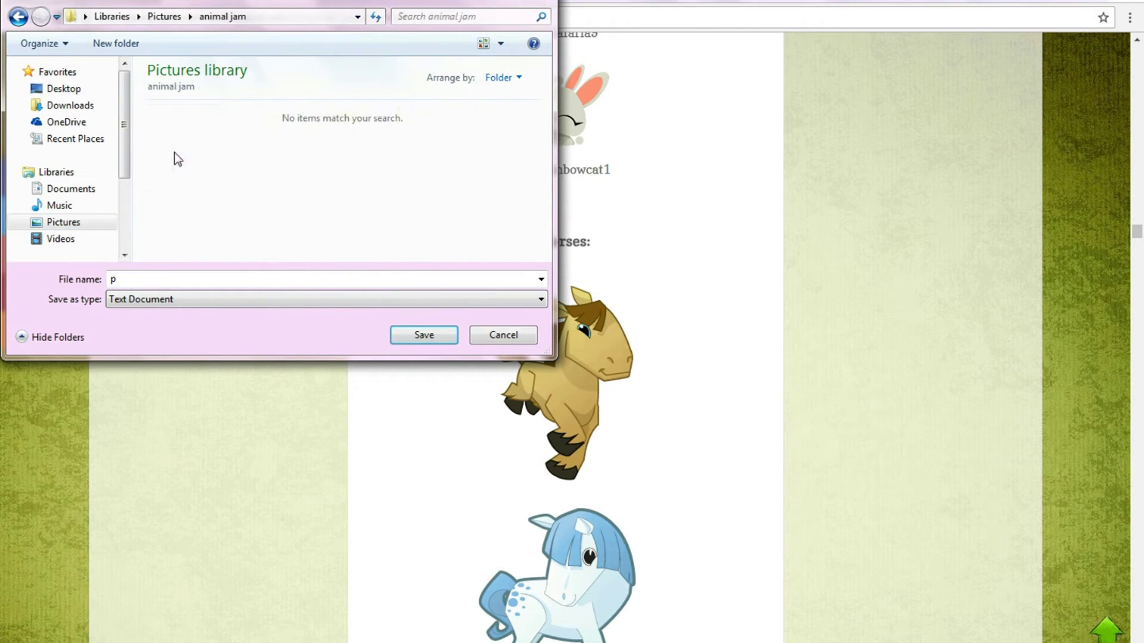
{"action": "left_click", "coordinate": [424, 337]}
{"action": "scroll", "coordinate": [427, 338], "scroll_direction": "up", "scroll_amount": 10}
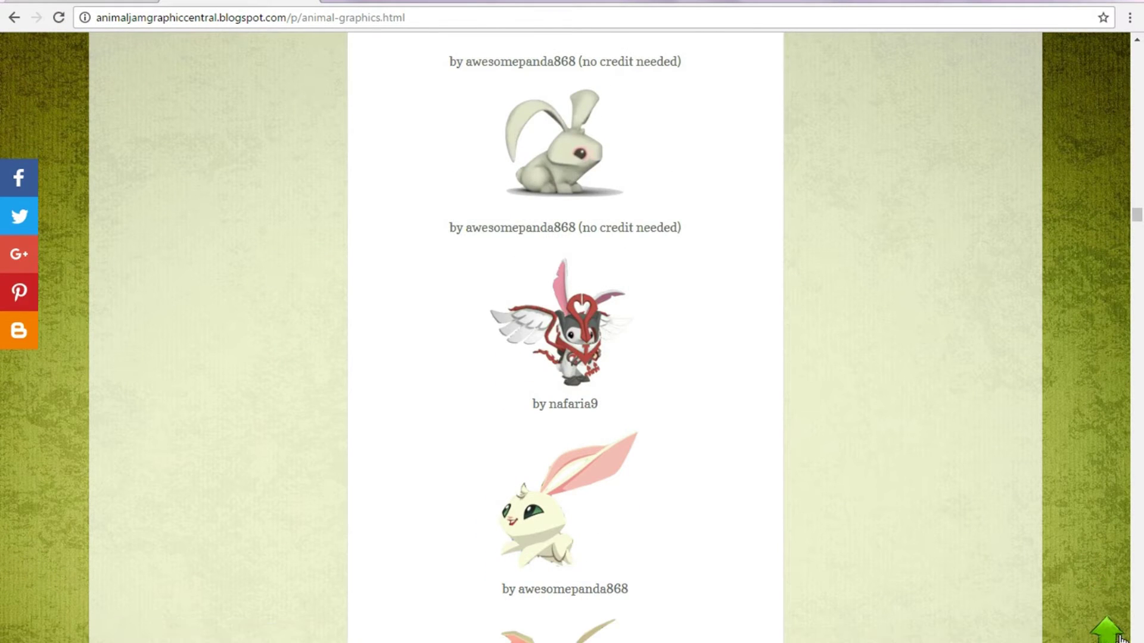
Open the Phantom Graphics page and scroll through its graphics
{"action": "scroll", "coordinate": [204, 332], "scroll_direction": "down", "scroll_amount": 15}
{"action": "scroll", "coordinate": [293, 312], "scroll_direction": "down", "scroll_amount": 20}
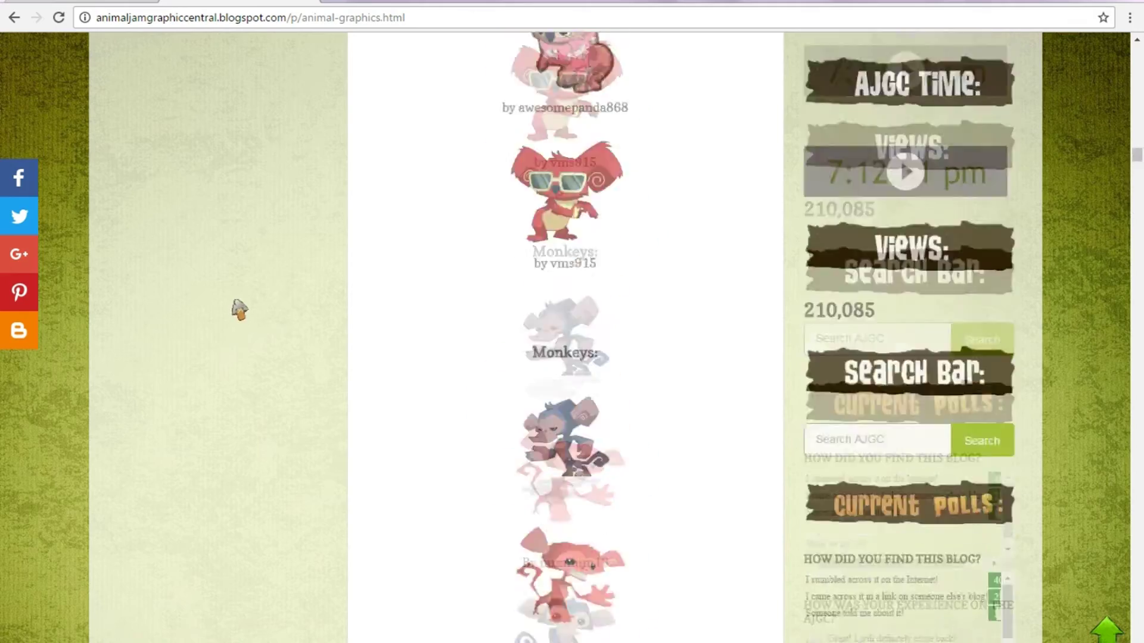
{"action": "scroll", "coordinate": [266, 233], "scroll_direction": "up", "scroll_amount": 20}
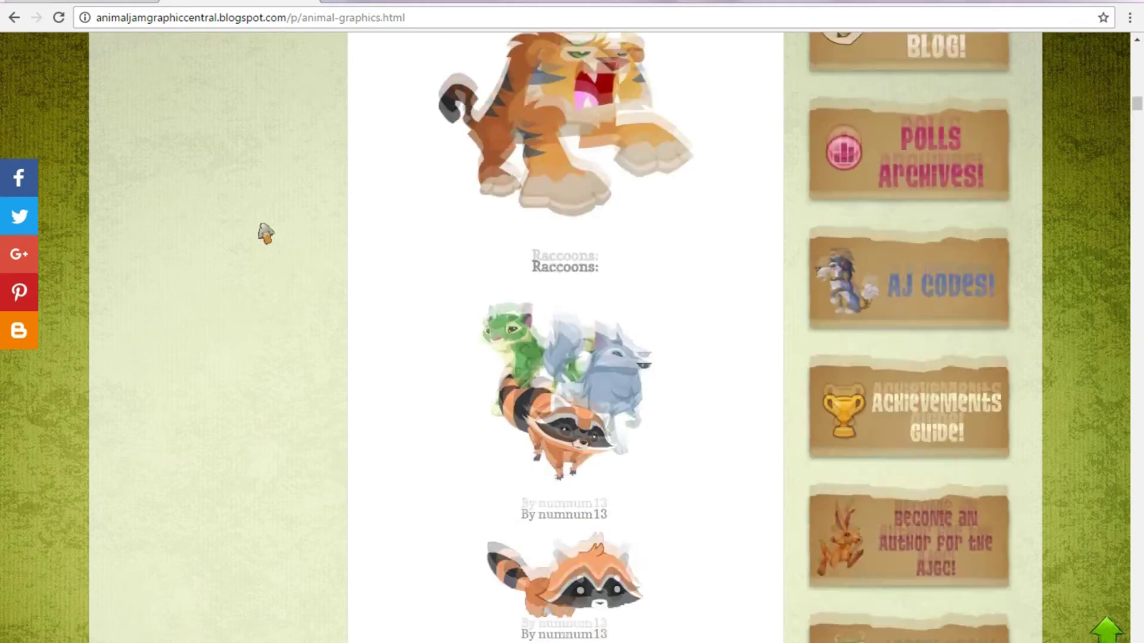
{"action": "scroll", "coordinate": [247, 231], "scroll_direction": "up", "scroll_amount": 8}
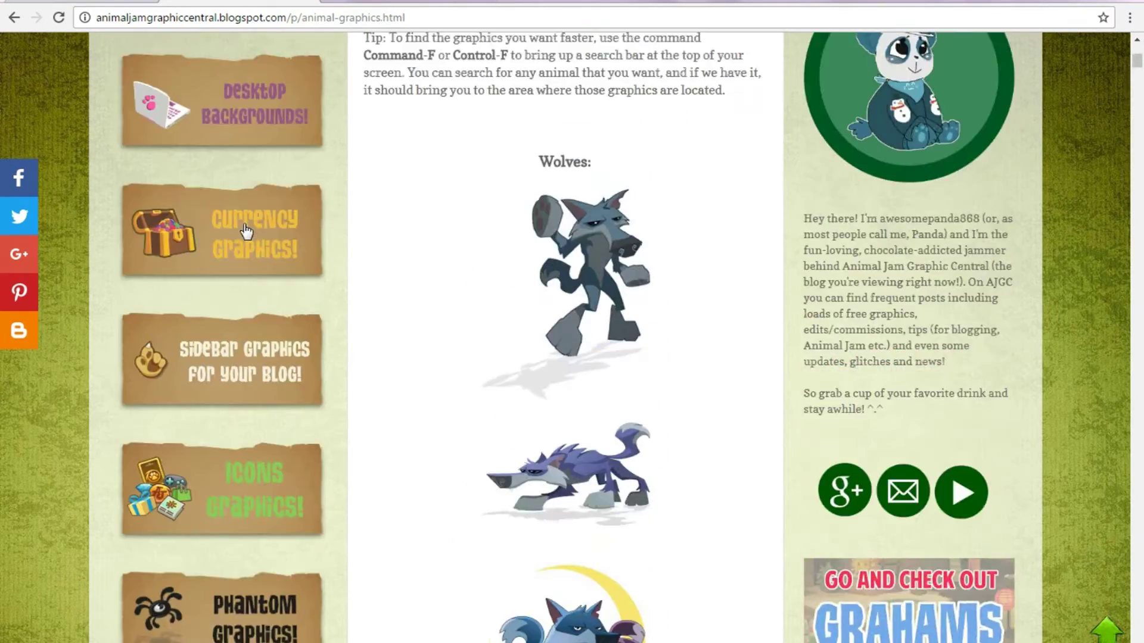
{"action": "scroll", "coordinate": [238, 290], "scroll_direction": "down", "scroll_amount": 5}
{"action": "left_click", "coordinate": [237, 291]}
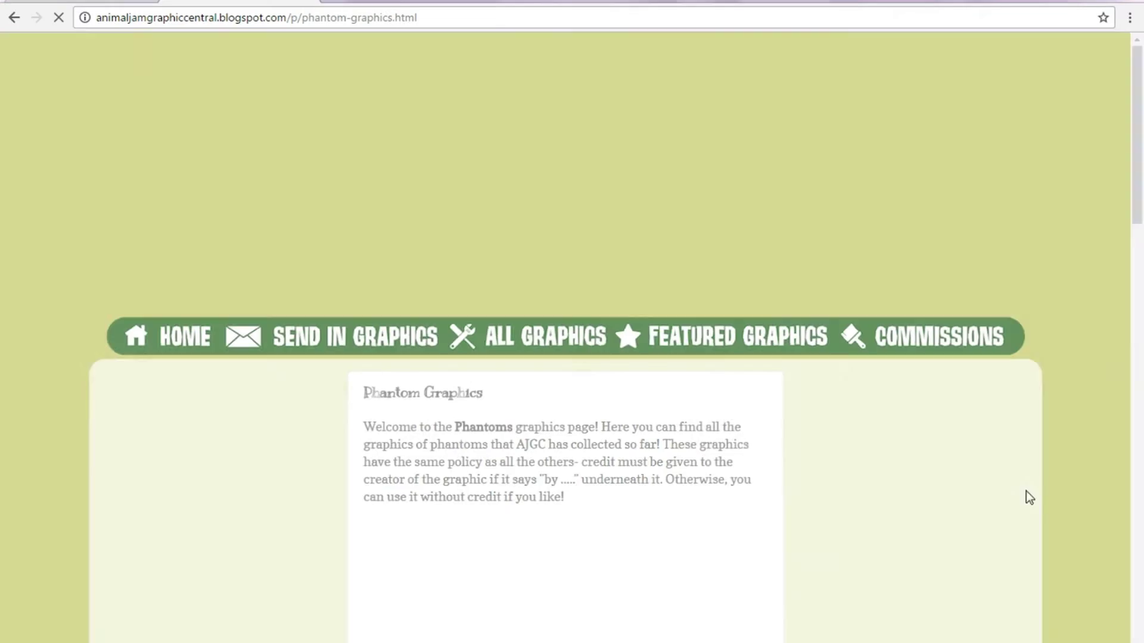
{"action": "scroll", "coordinate": [464, 400], "scroll_direction": "down", "scroll_amount": 10}
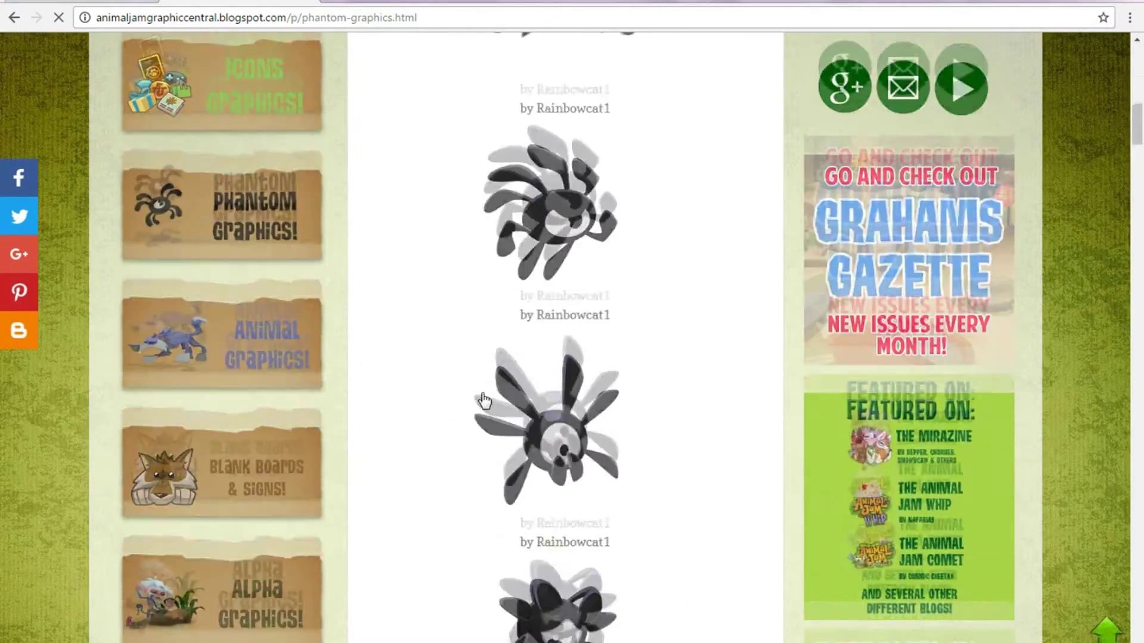
{"action": "scroll", "coordinate": [477, 332], "scroll_direction": "down", "scroll_amount": 20}
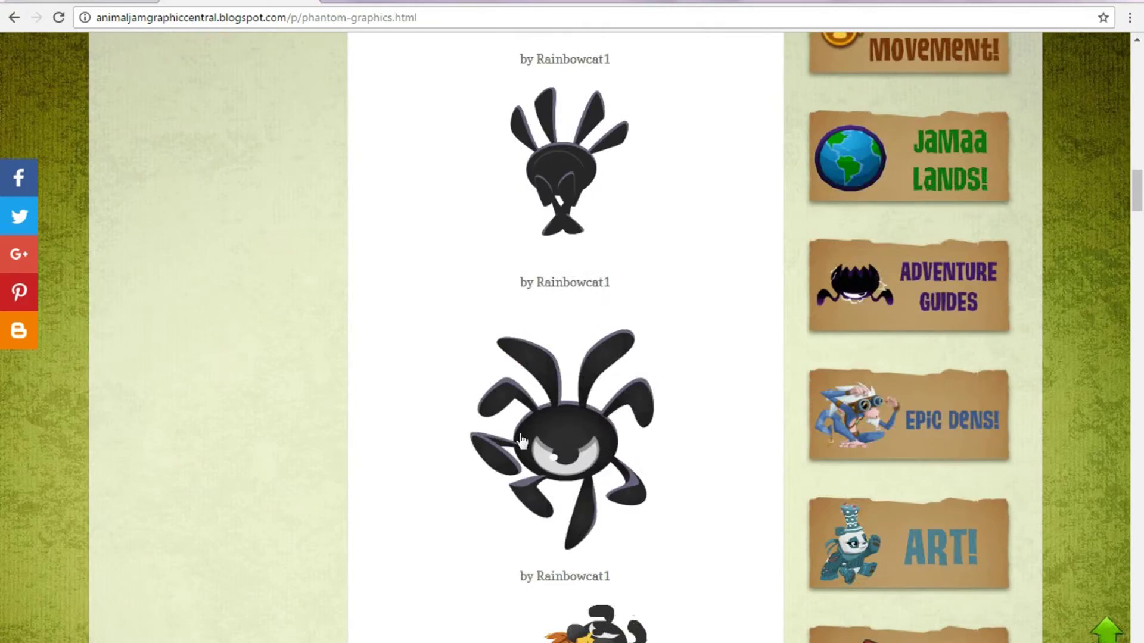
{"action": "scroll", "coordinate": [521, 441], "scroll_direction": "down", "scroll_amount": 8}
{"action": "scroll", "coordinate": [522, 440], "scroll_direction": "down", "scroll_amount": 5}
{"action": "scroll", "coordinate": [521, 441], "scroll_direction": "up", "scroll_amount": 20}
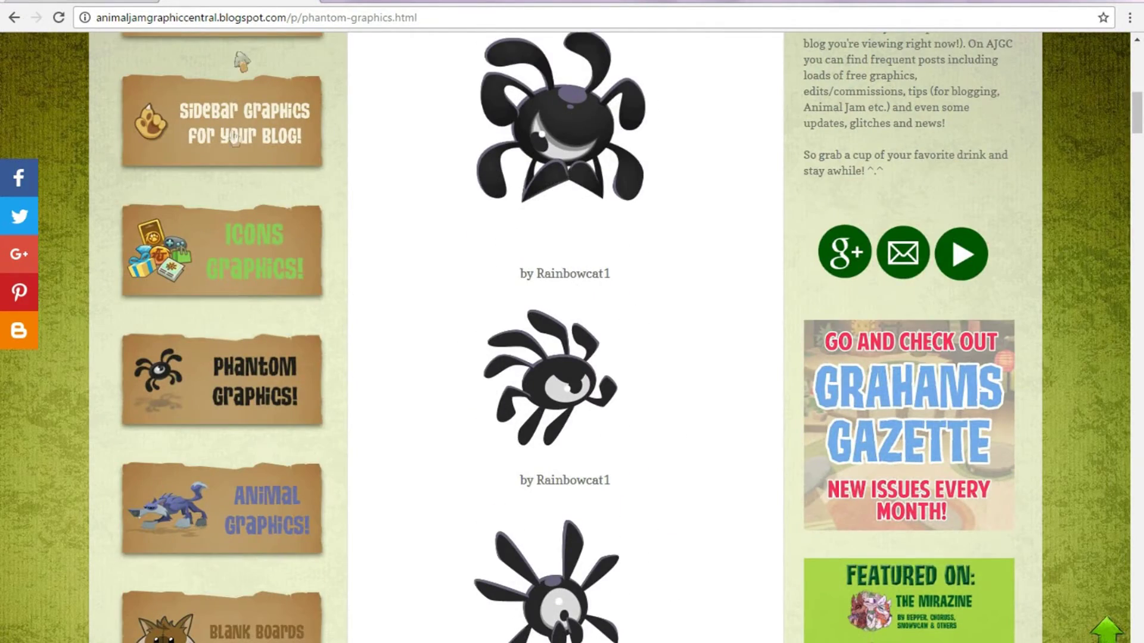
{"action": "scroll", "coordinate": [242, 59], "scroll_direction": "up", "scroll_amount": 5}
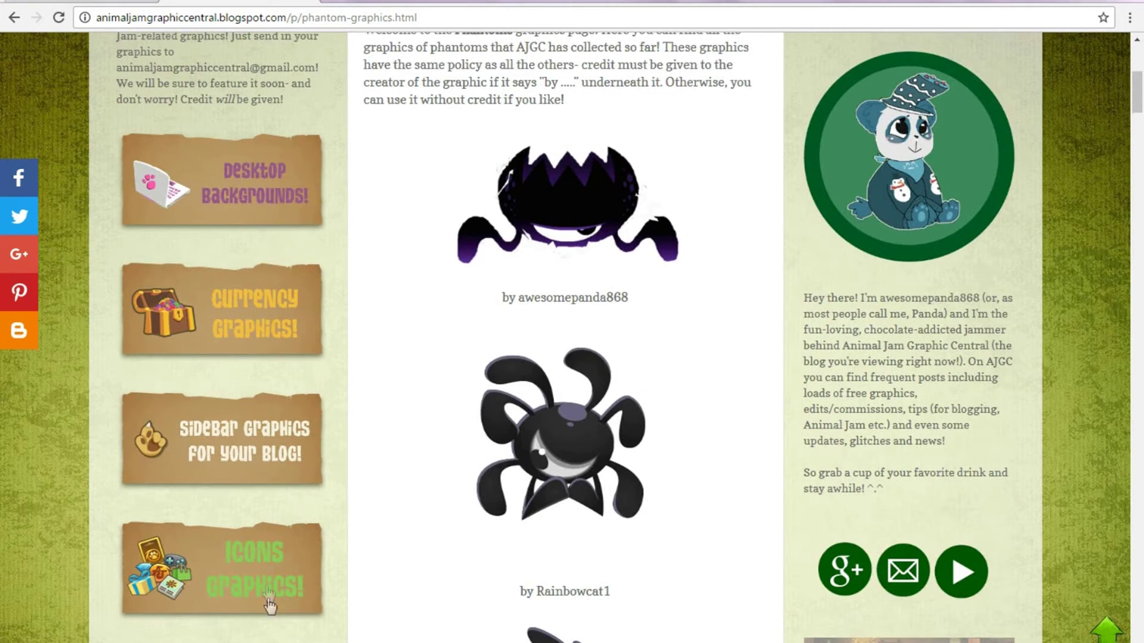
{"action": "scroll", "coordinate": [288, 307], "scroll_direction": "down", "scroll_amount": 8}
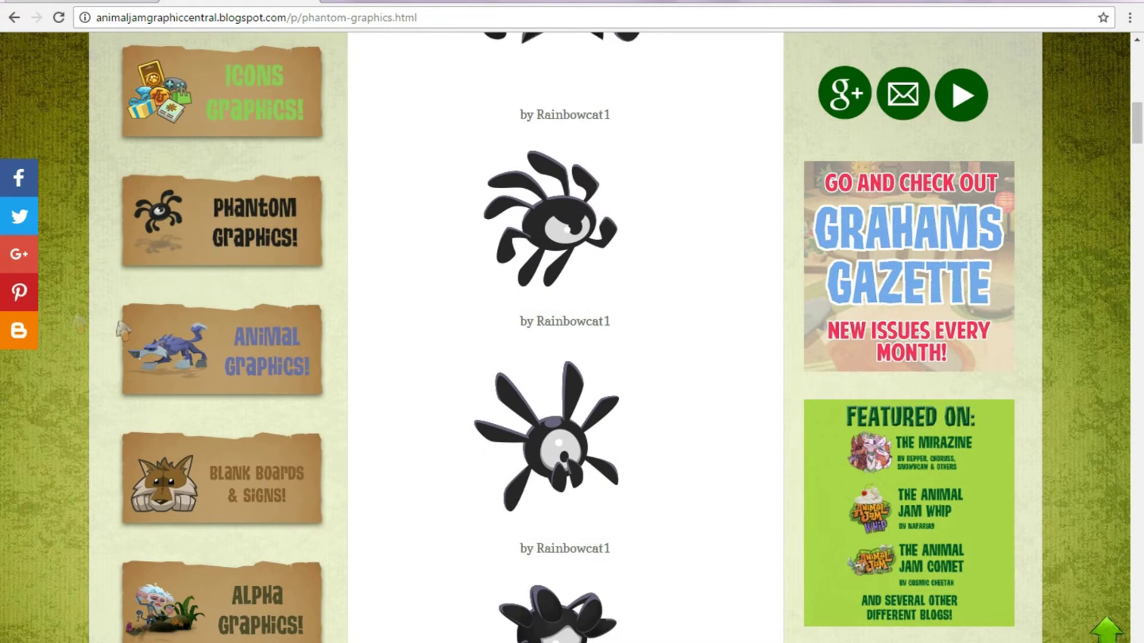
Open the Blank Boards & Signs page, scroll through it, and return to the top
{"action": "left_click", "coordinate": [247, 499]}
{"action": "scroll", "coordinate": [561, 375], "scroll_direction": "down", "scroll_amount": 10}
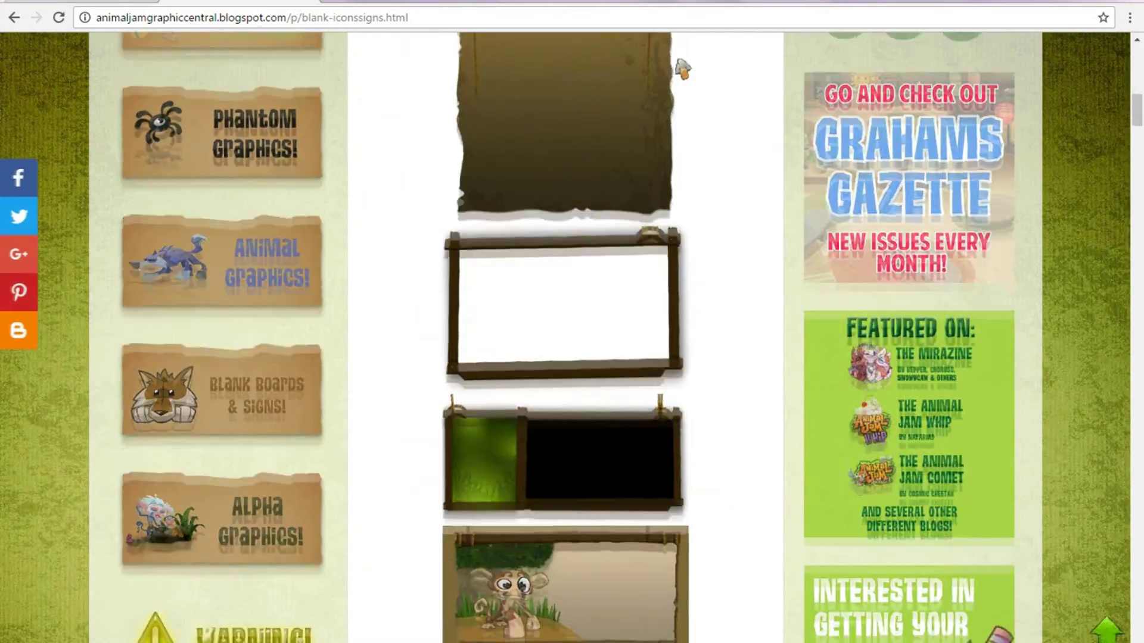
{"action": "scroll", "coordinate": [682, 69], "scroll_direction": "down", "scroll_amount": 17}
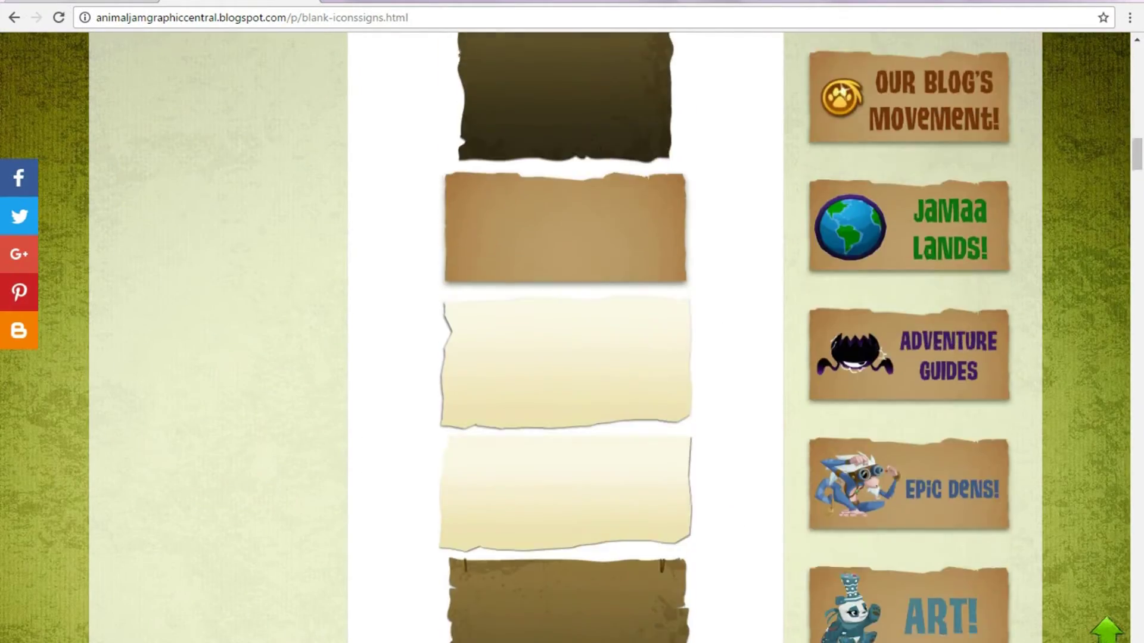
{"action": "scroll", "coordinate": [452, 600], "scroll_direction": "down", "scroll_amount": 20}
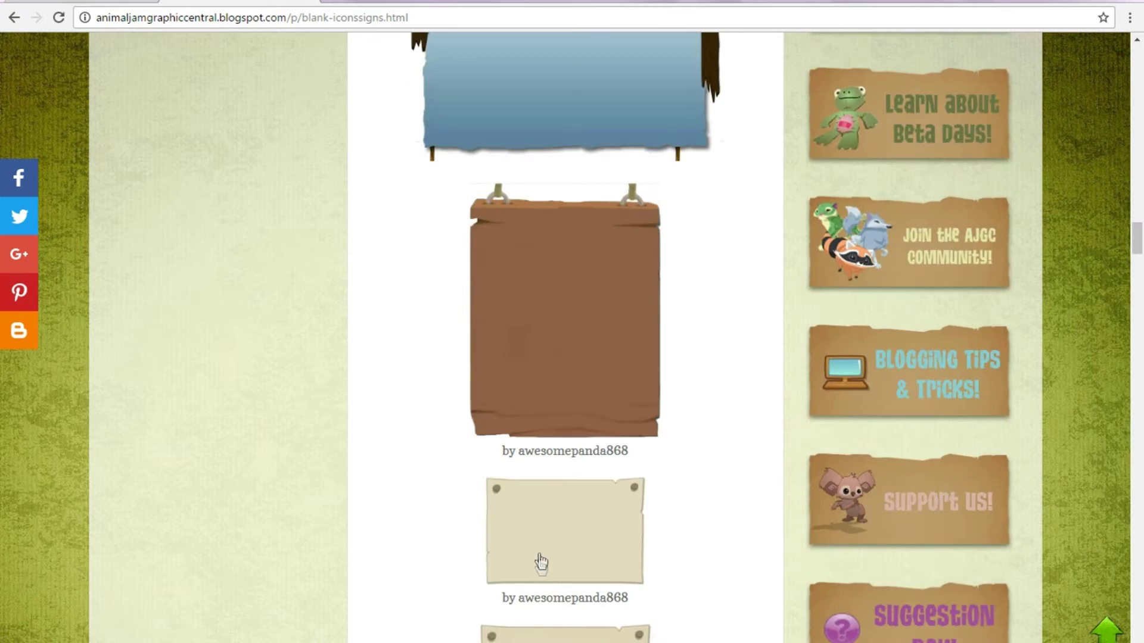
{"action": "scroll", "coordinate": [541, 563], "scroll_direction": "down", "scroll_amount": 20}
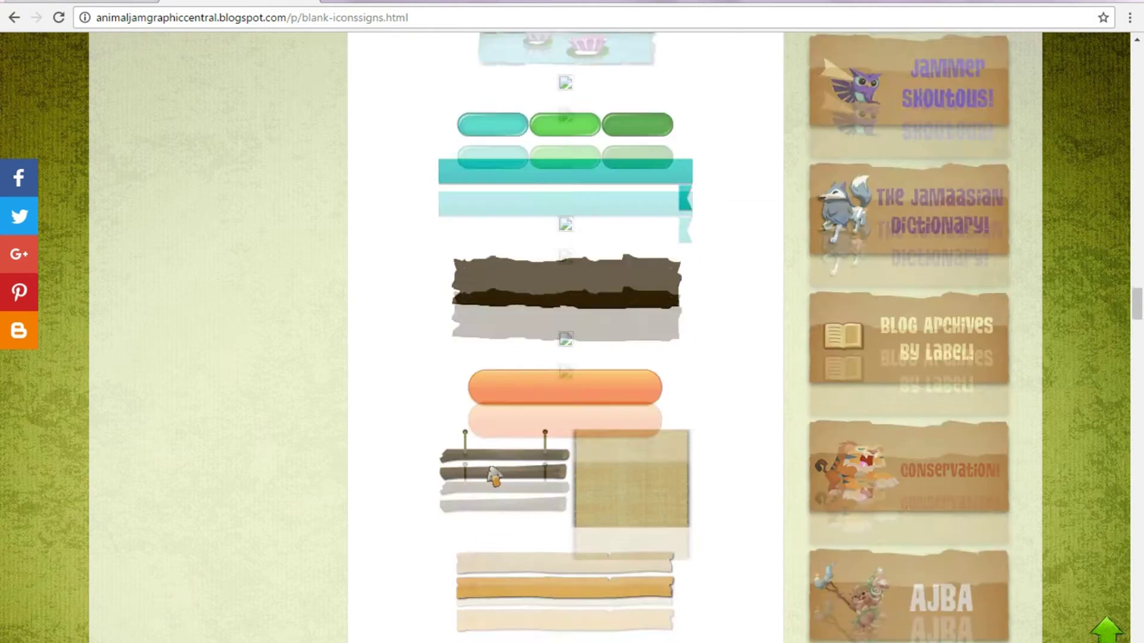
{"action": "scroll", "coordinate": [494, 476], "scroll_direction": "down", "scroll_amount": 3}
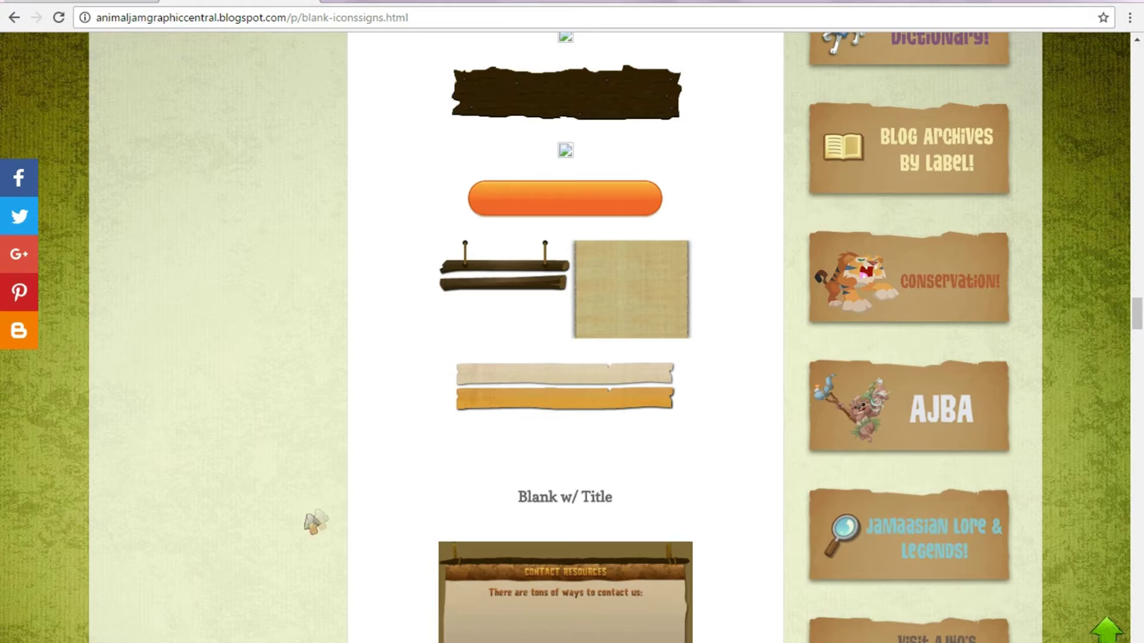
{"action": "scroll", "coordinate": [352, 536], "scroll_direction": "down", "scroll_amount": 15}
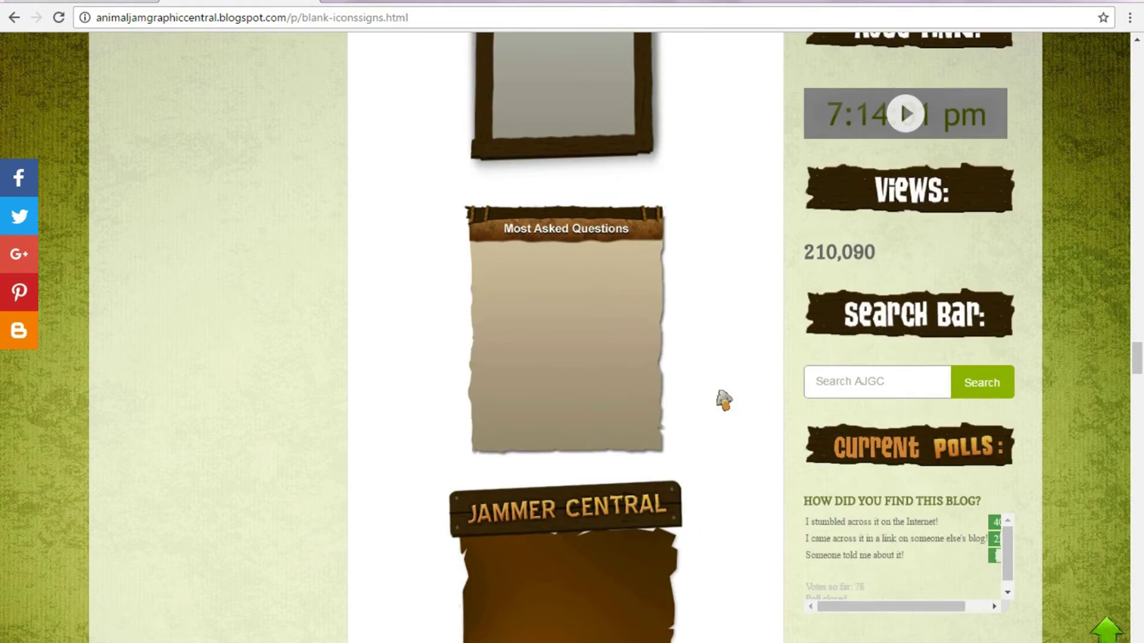
{"action": "scroll", "coordinate": [724, 401], "scroll_direction": "down", "scroll_amount": 15}
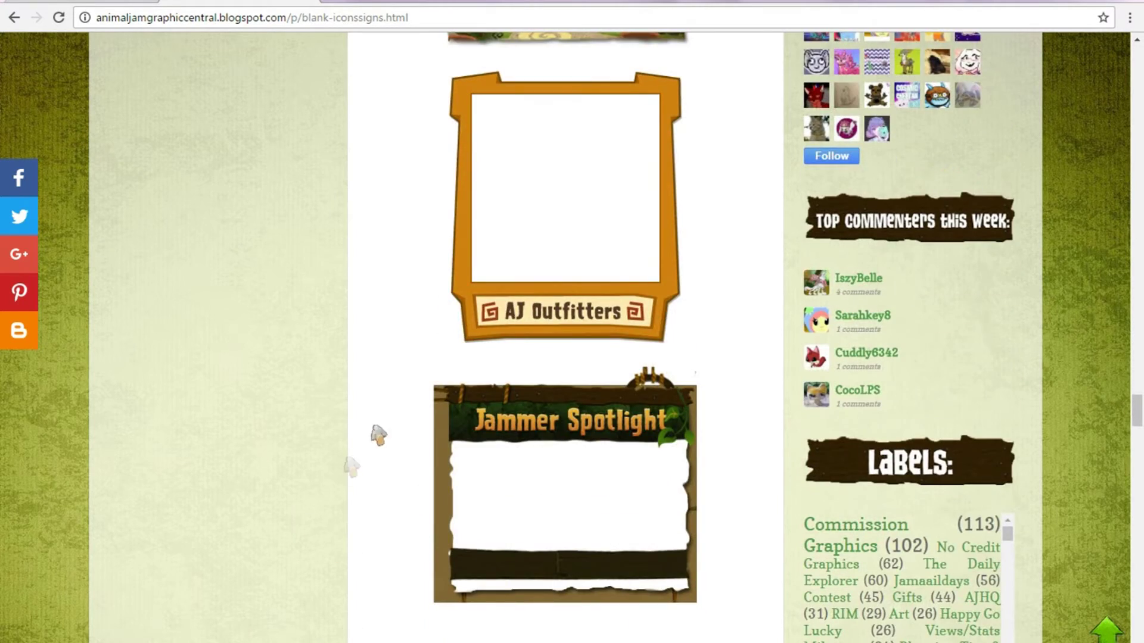
{"action": "scroll", "coordinate": [703, 505], "scroll_direction": "down", "scroll_amount": 6}
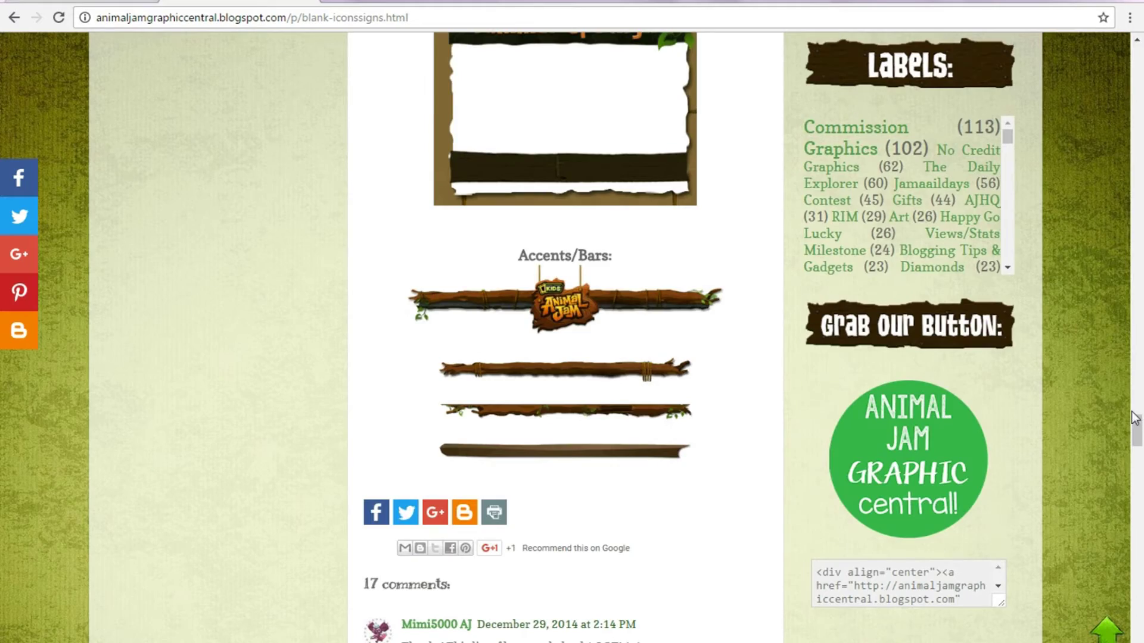
{"action": "left_click_drag", "start_coordinate": [1138, 431], "coordinate": [1139, 84]}
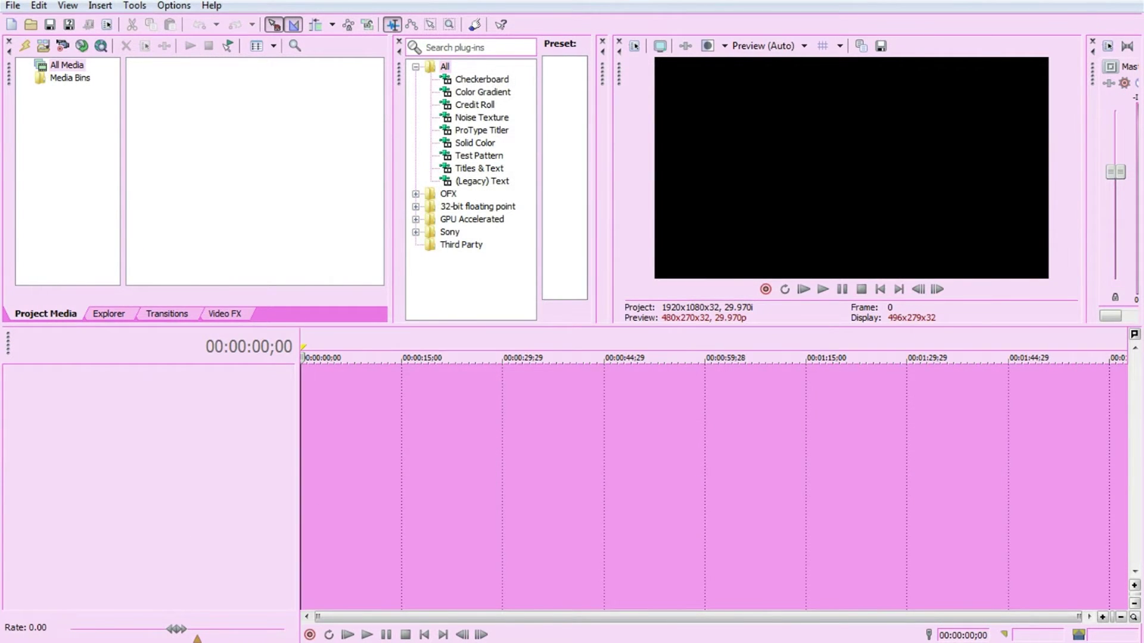
Return to the video editor and set the playhead to 00:00:01;23
{"action": "key", "text": "alt+Tab"}
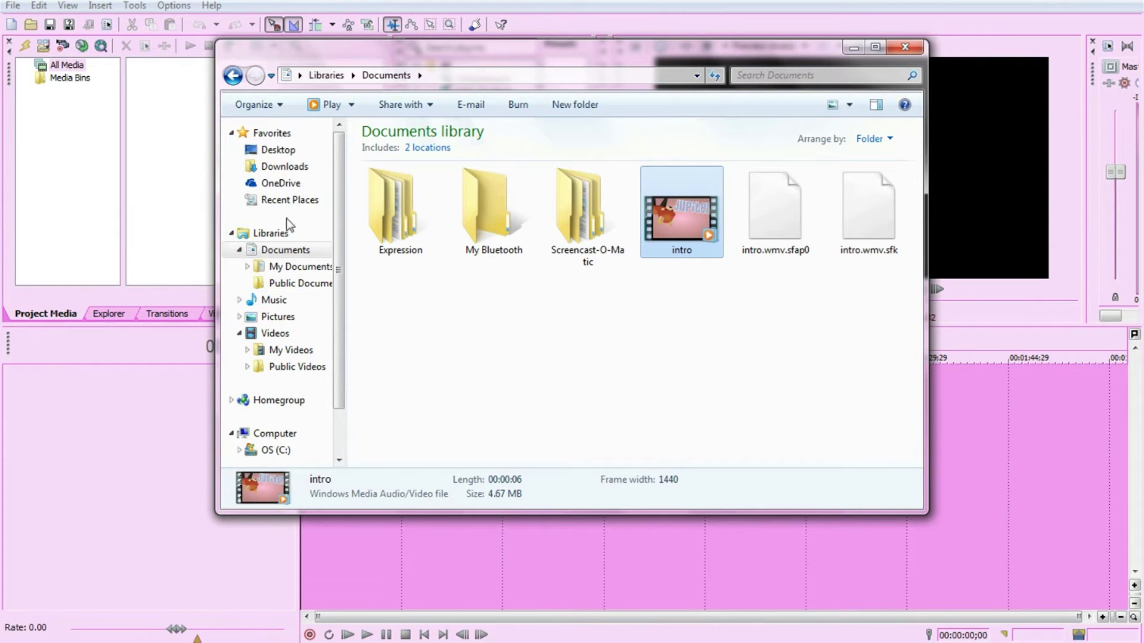
{"action": "key", "text": "alt+Tab"}
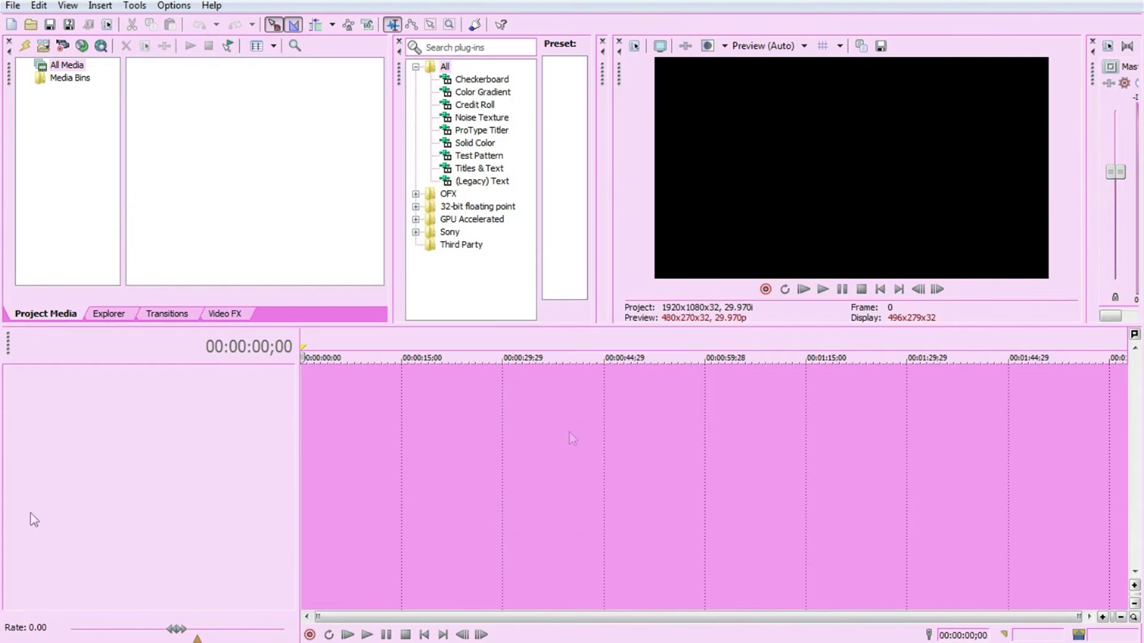
{"action": "left_click", "coordinate": [314, 381]}
{"action": "scroll", "coordinate": [387, 398], "scroll_direction": "up", "scroll_amount": 5}
{"action": "left_click", "coordinate": [507, 411]}
{"action": "scroll", "coordinate": [506, 405], "scroll_direction": "down", "scroll_amount": 5}
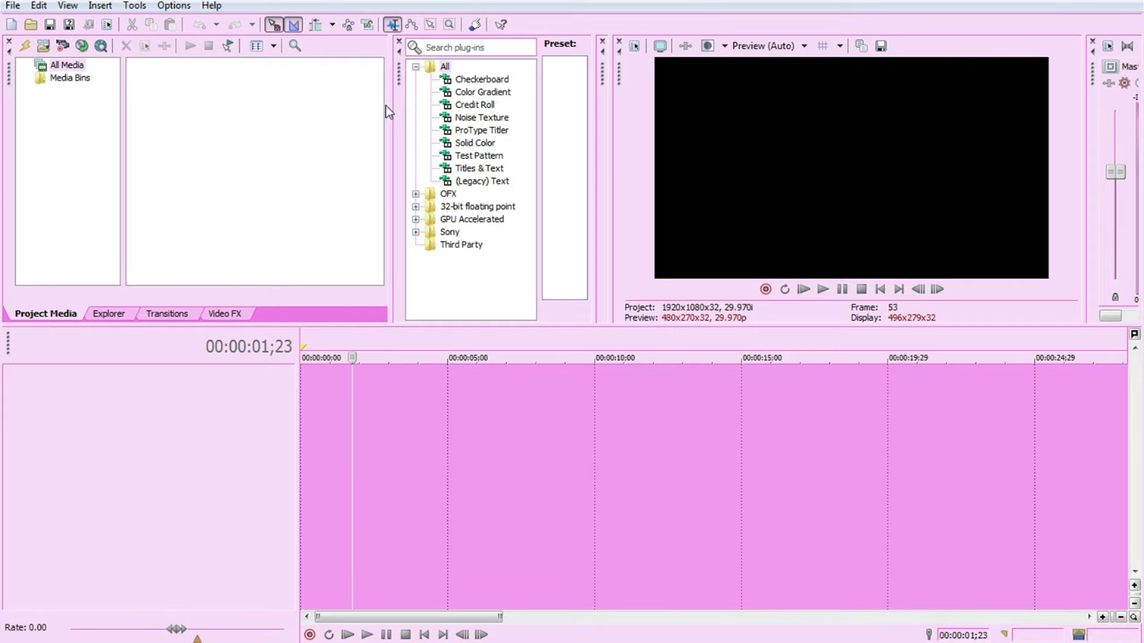
Widen the Media Generators panel and show the Color Gradient presets
{"action": "left_click_drag", "start_coordinate": [385, 106], "coordinate": [315, 127]}
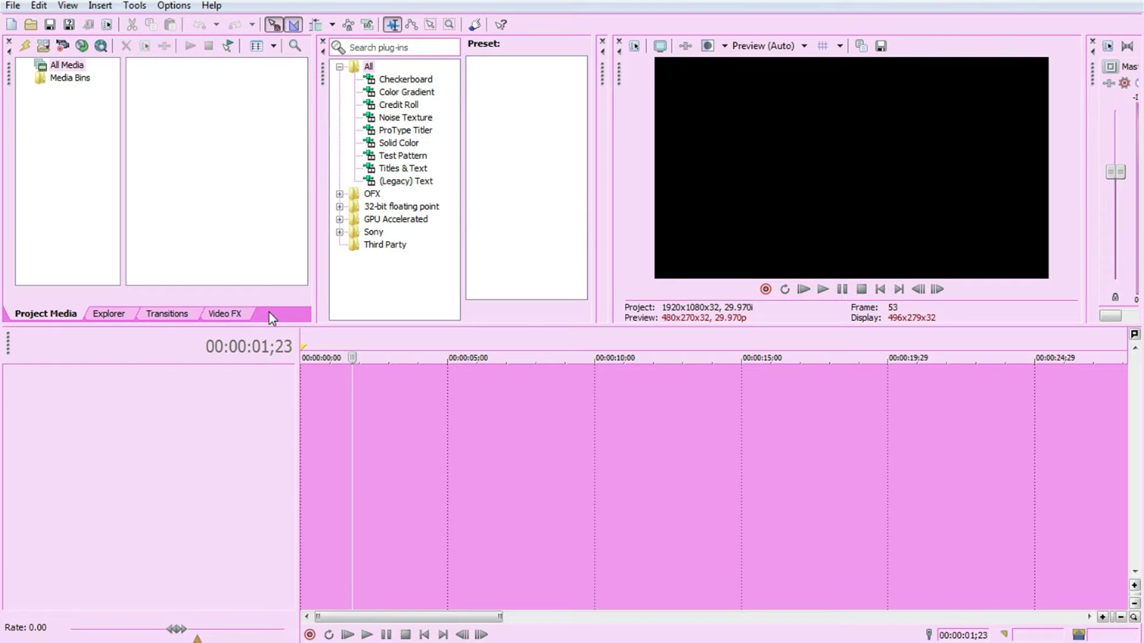
{"action": "left_click", "coordinate": [302, 93]}
{"action": "key", "text": "Up"}
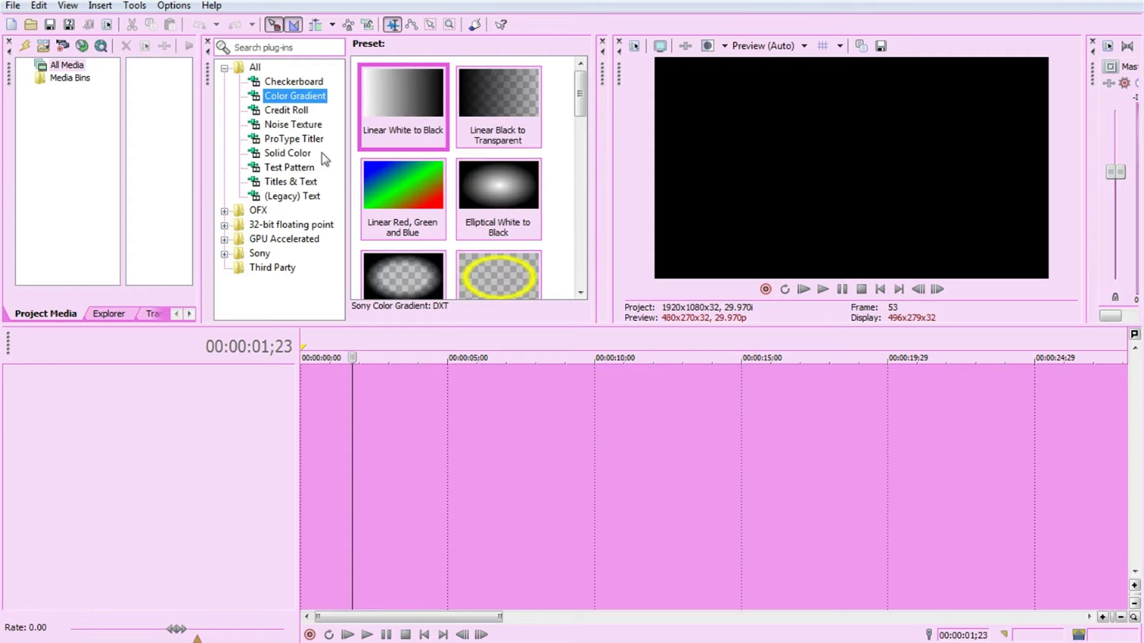
{"action": "left_click", "coordinate": [607, 171]}
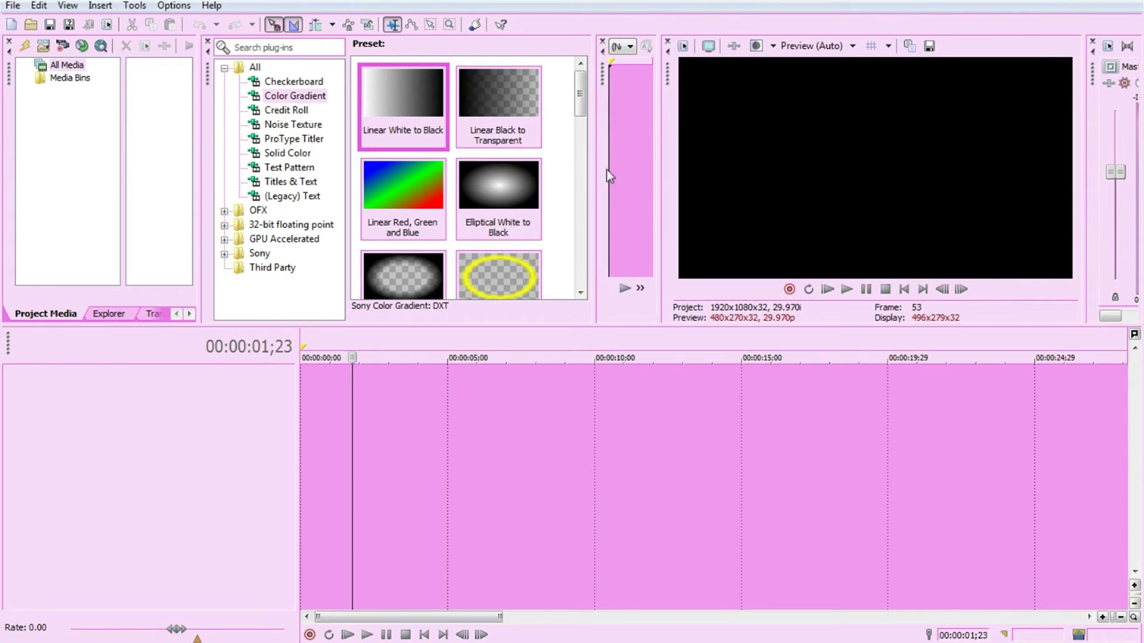
{"action": "left_click", "coordinate": [286, 153]}
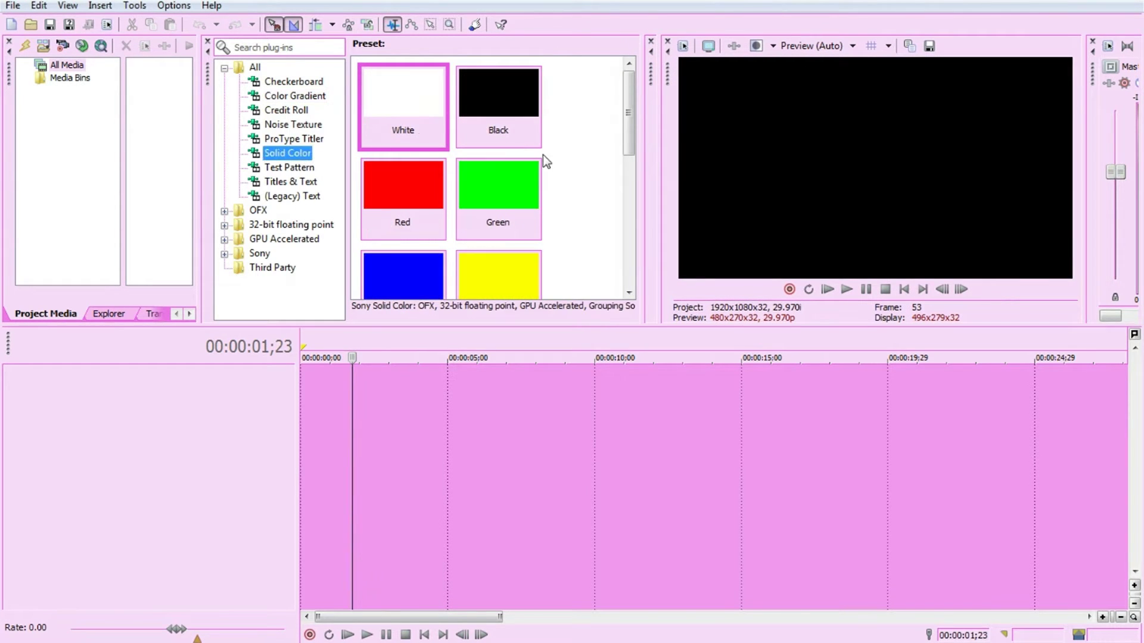
{"action": "left_click", "coordinate": [284, 97]}
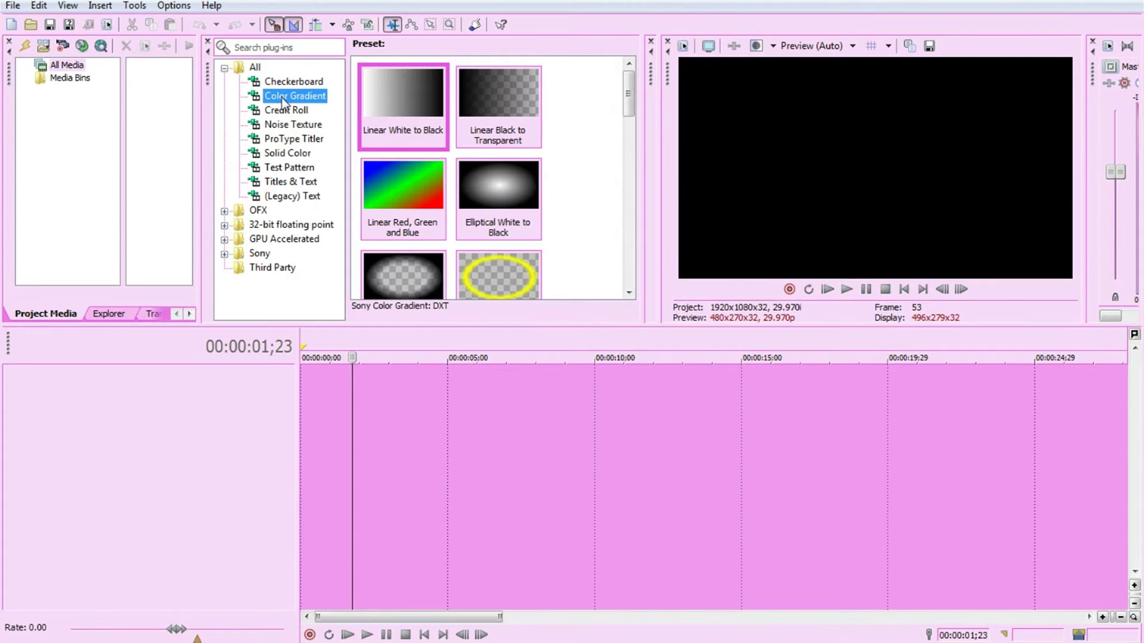
Add the Elliptical White to Black gradient and tint its outer and centre points pale yellow-green
{"action": "left_click_drag", "start_coordinate": [469, 169], "coordinate": [292, 437]}
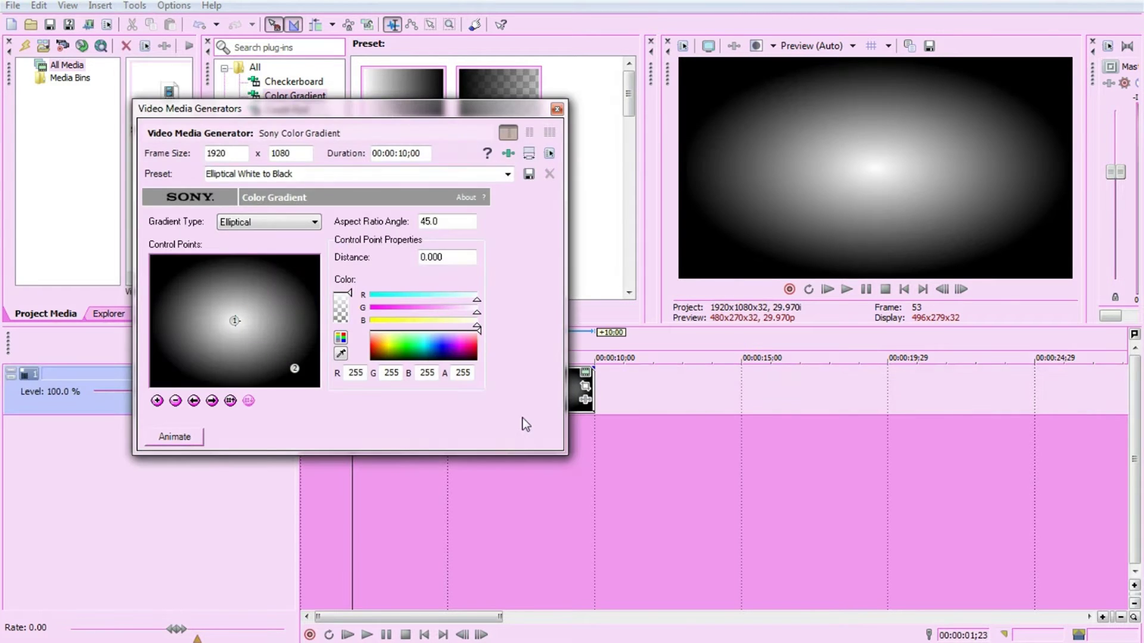
{"action": "left_click", "coordinate": [293, 372]}
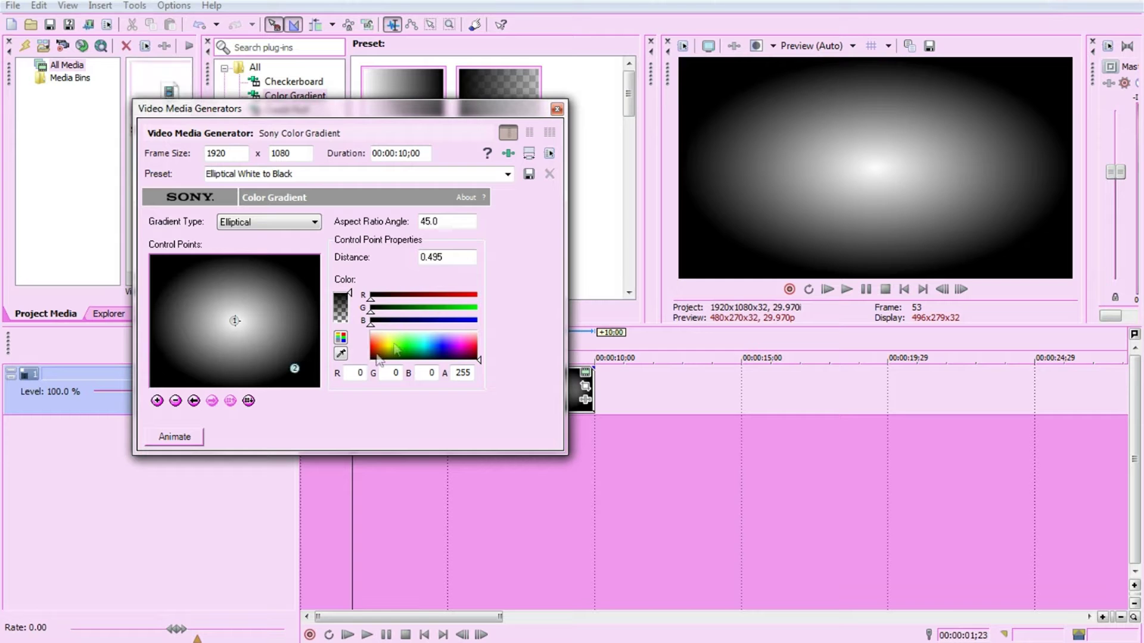
{"action": "left_click_drag", "start_coordinate": [381, 361], "coordinate": [391, 338]}
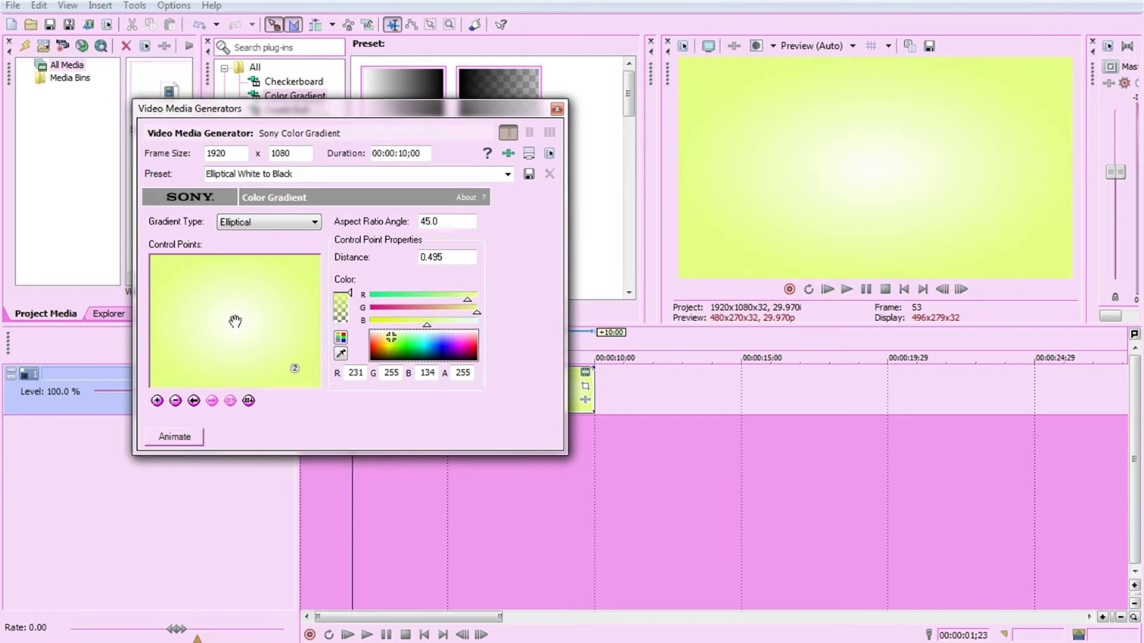
{"action": "left_click", "coordinate": [235, 321]}
{"action": "left_click", "coordinate": [394, 336]}
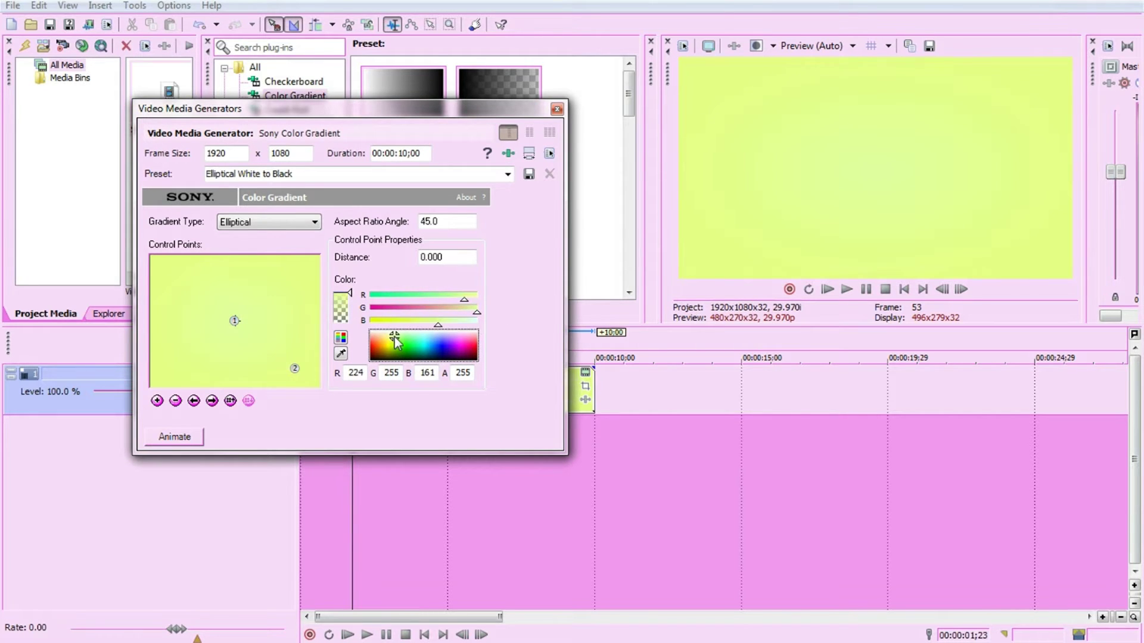
{"action": "left_click", "coordinate": [391, 323]}
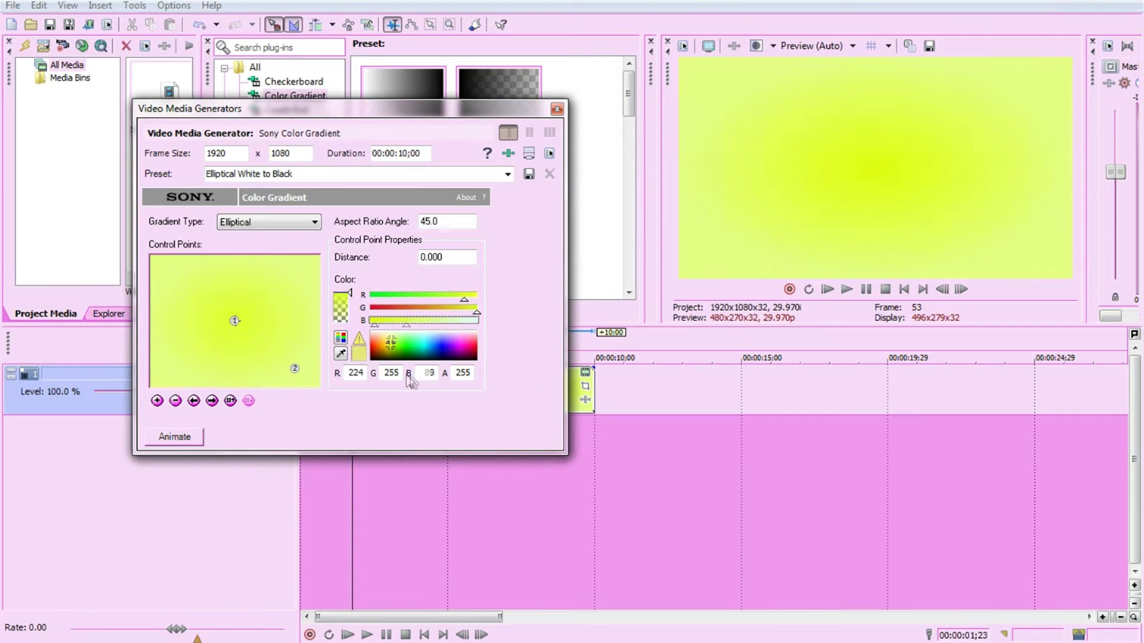
{"action": "left_click_drag", "start_coordinate": [410, 381], "coordinate": [442, 374]}
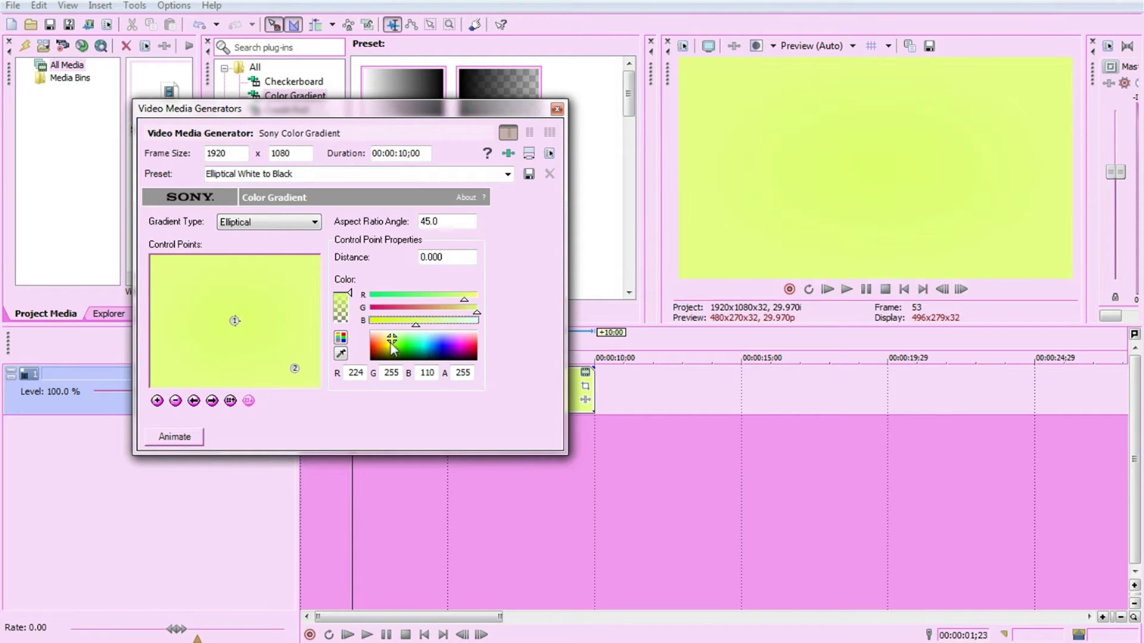
{"action": "left_click", "coordinate": [391, 340]}
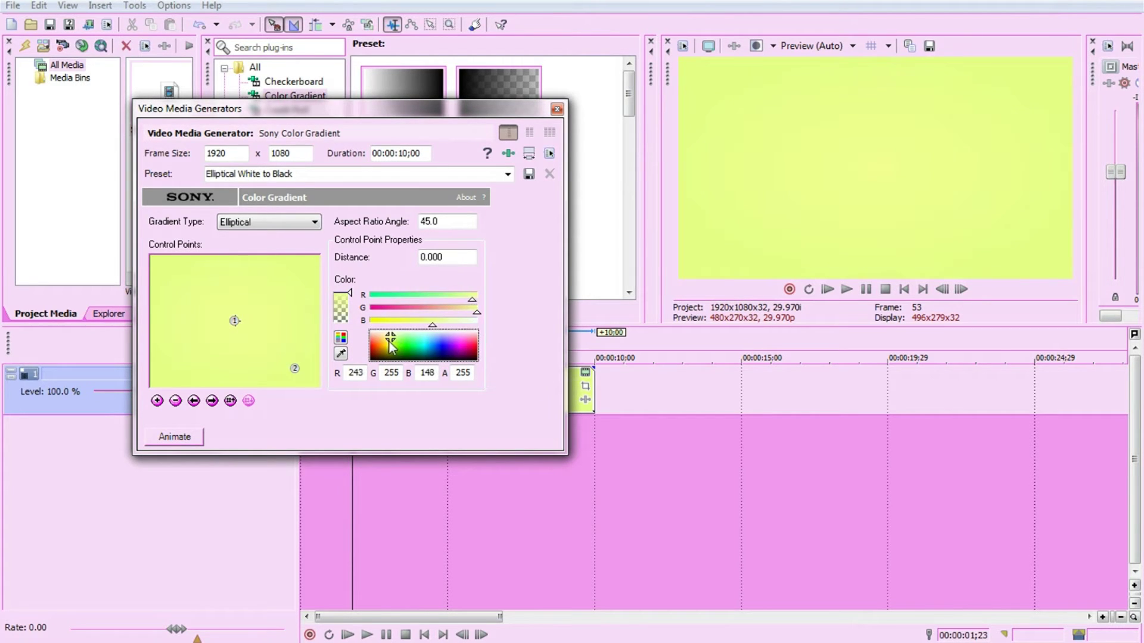
{"action": "left_click_drag", "start_coordinate": [391, 336], "coordinate": [389, 331]}
{"action": "left_click", "coordinate": [557, 109]}
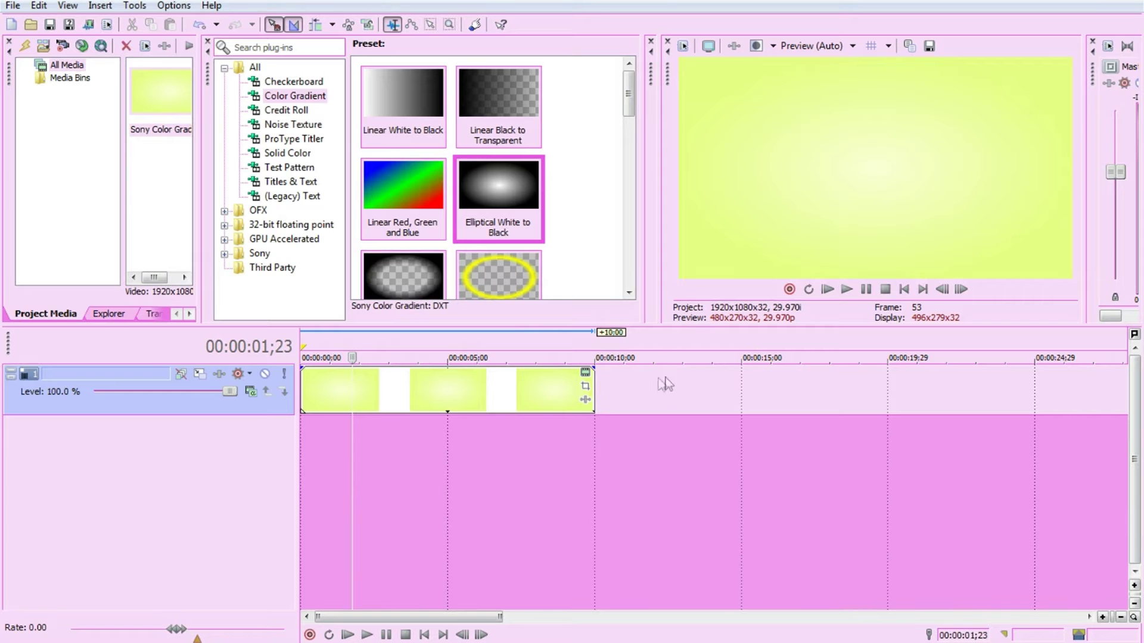
Keep the background clip at 10 seconds and browse Downloads for the She Is video
{"action": "mouse_move", "coordinate": [594, 396]}
{"action": "left_mouse_down"}
{"action": "mouse_move", "coordinate": [628, 396]}
{"action": "mouse_move", "coordinate": [600, 395]}
{"action": "left_mouse_up"}
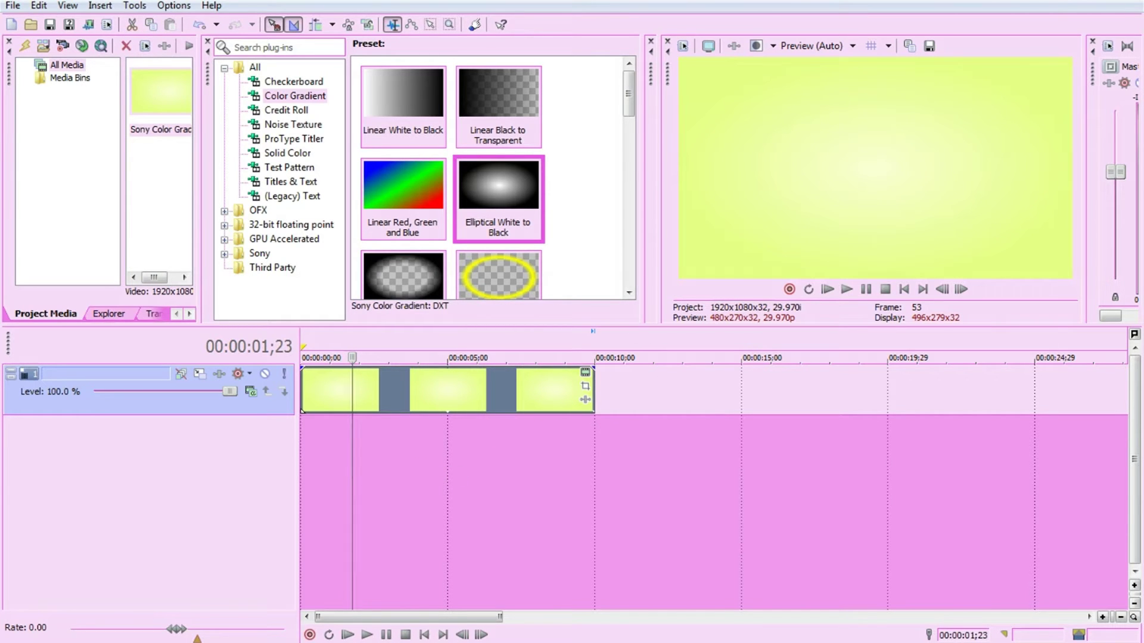
{"action": "key", "text": "alt+Tab"}
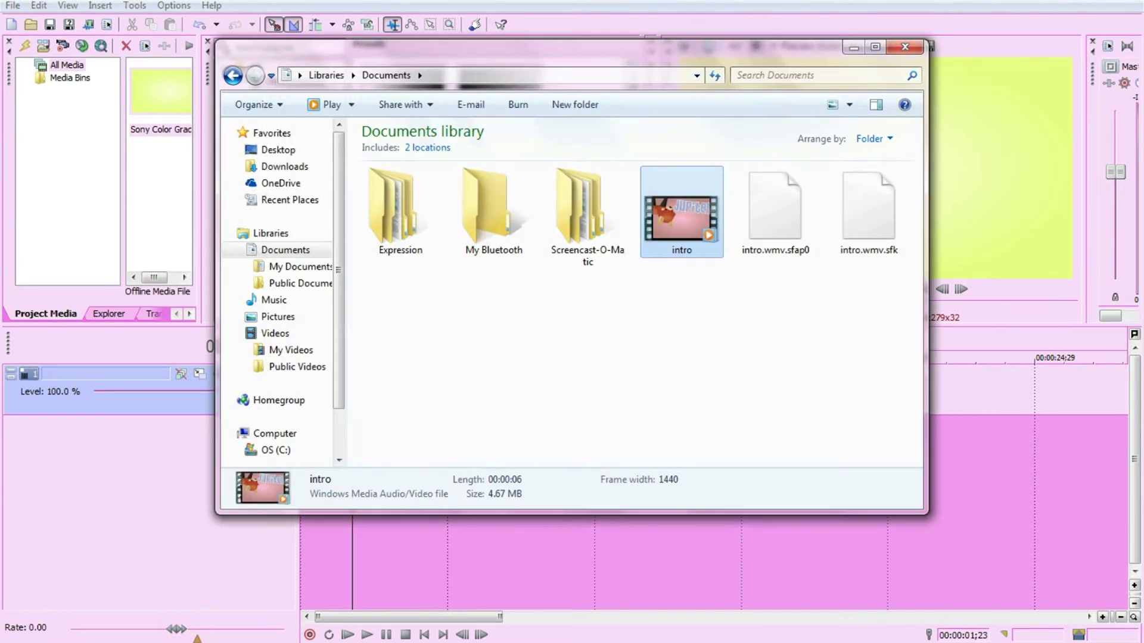
{"action": "left_click", "coordinate": [282, 168]}
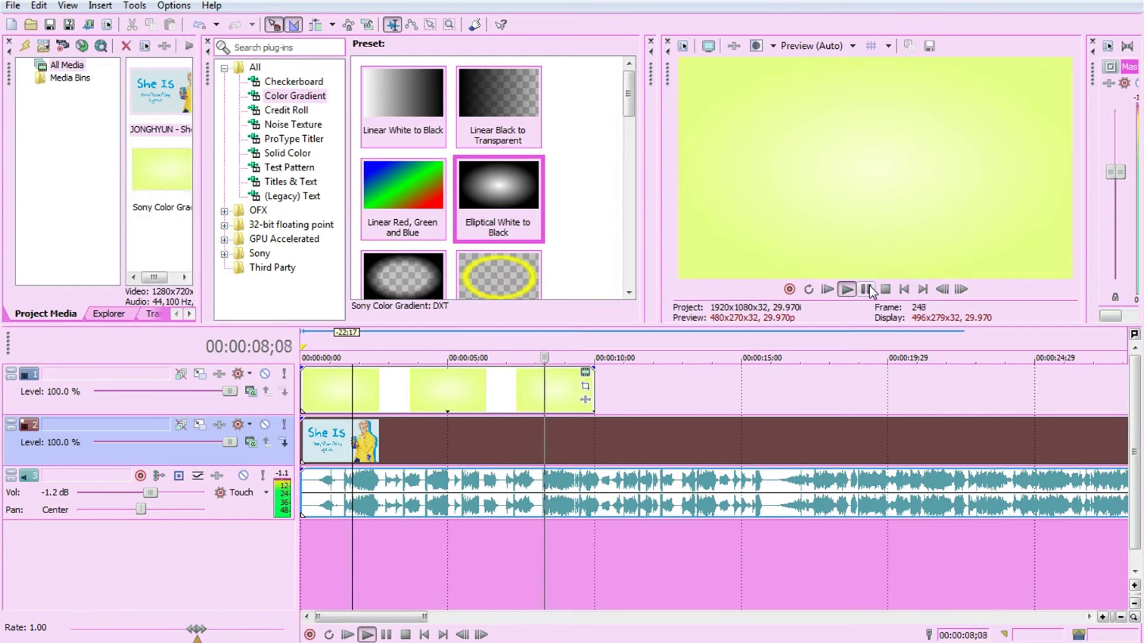
Preview from the start, shift the song clips later, and place the playhead at 00:00:06;23
{"action": "left_click", "coordinate": [865, 289]}
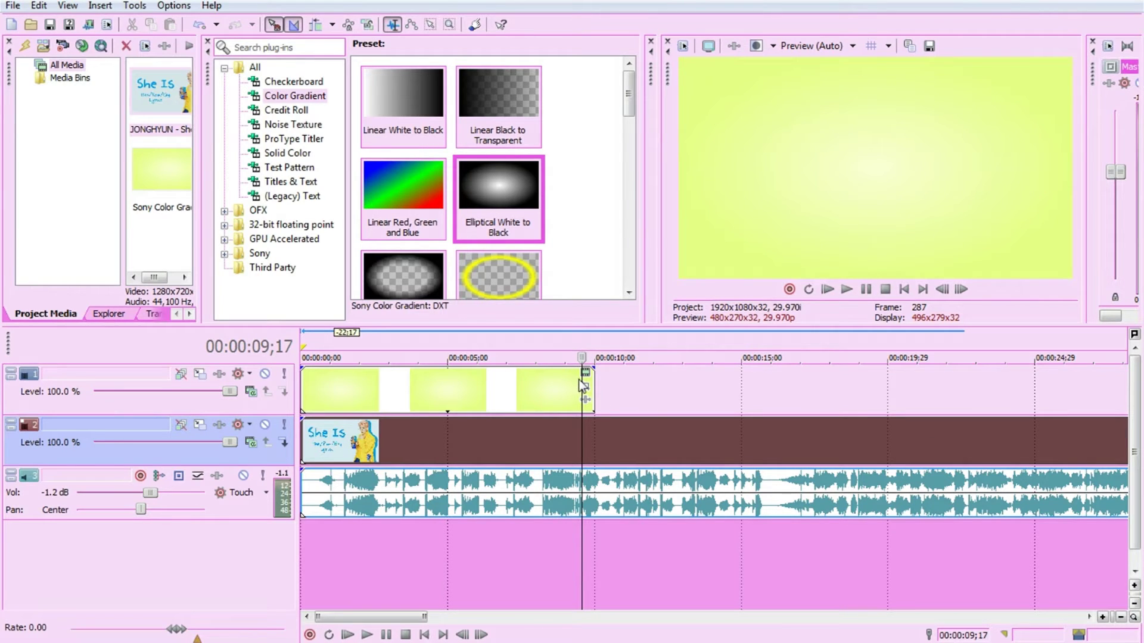
{"action": "key", "text": "Home"}
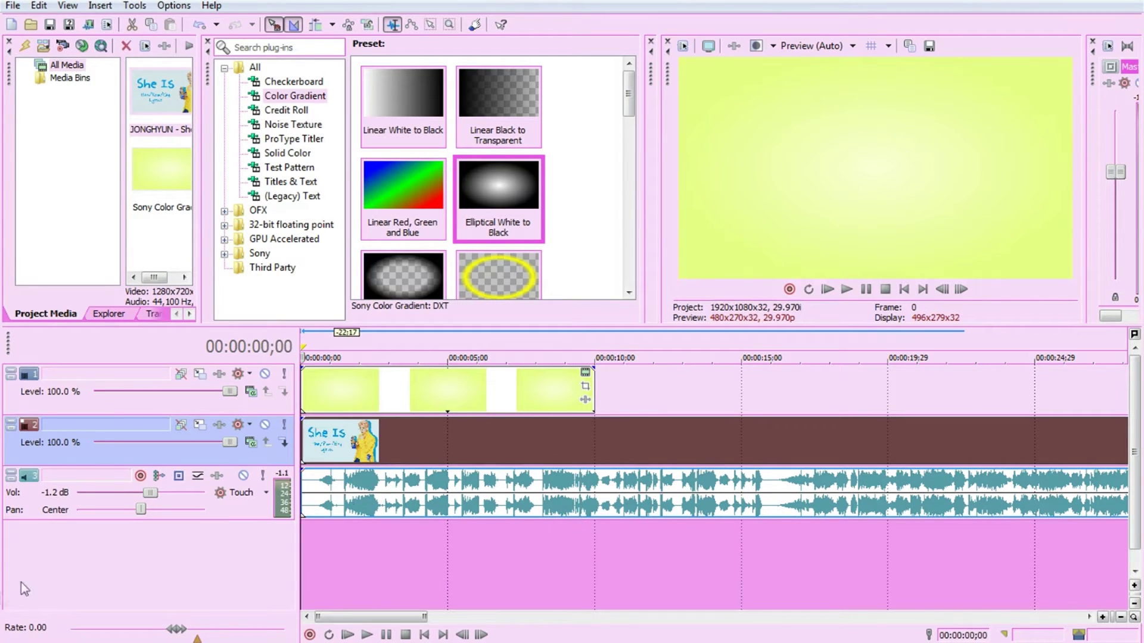
{"action": "left_click", "coordinate": [846, 289]}
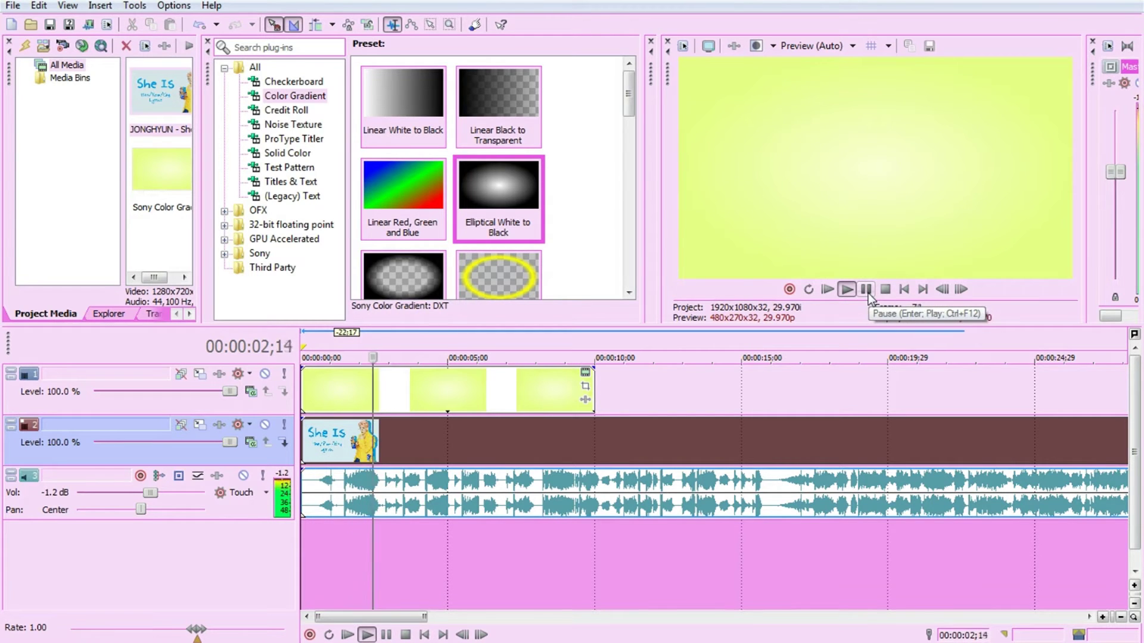
{"action": "left_click", "coordinate": [866, 290]}
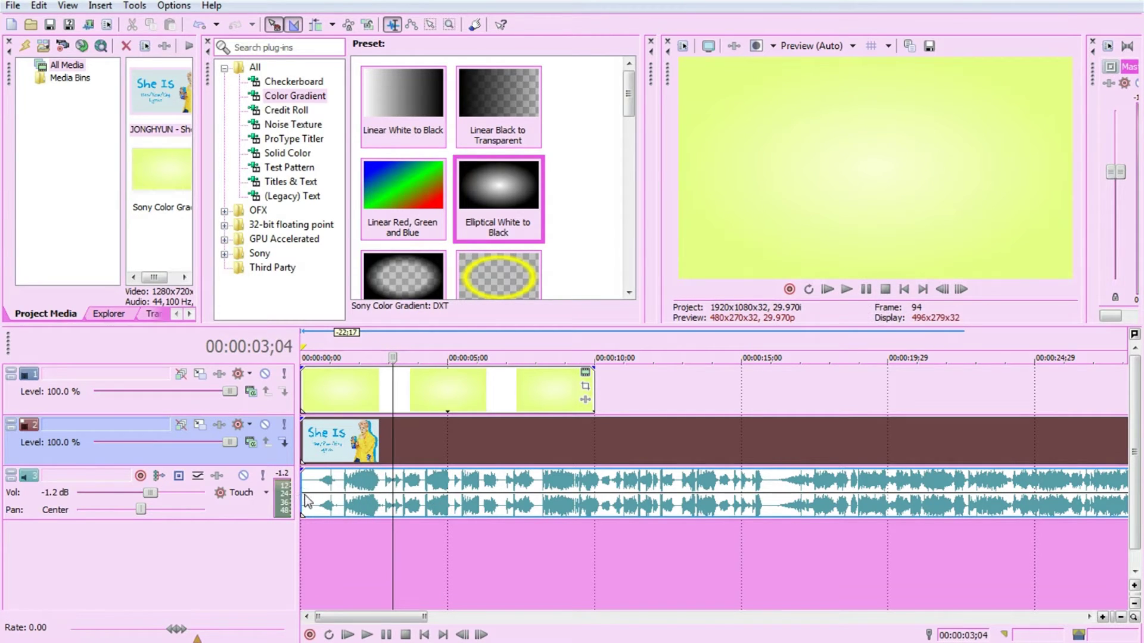
{"action": "left_click_drag", "start_coordinate": [304, 494], "coordinate": [324, 455]}
{"action": "left_click", "coordinate": [845, 290]}
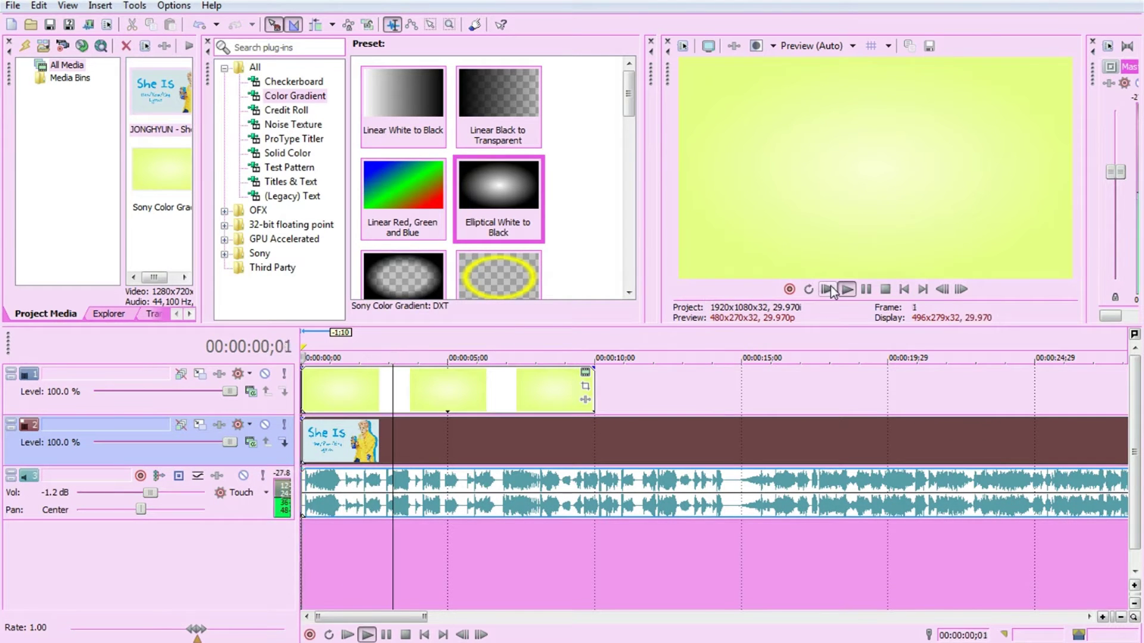
{"action": "scroll", "coordinate": [616, 396], "scroll_direction": "up", "scroll_amount": 3}
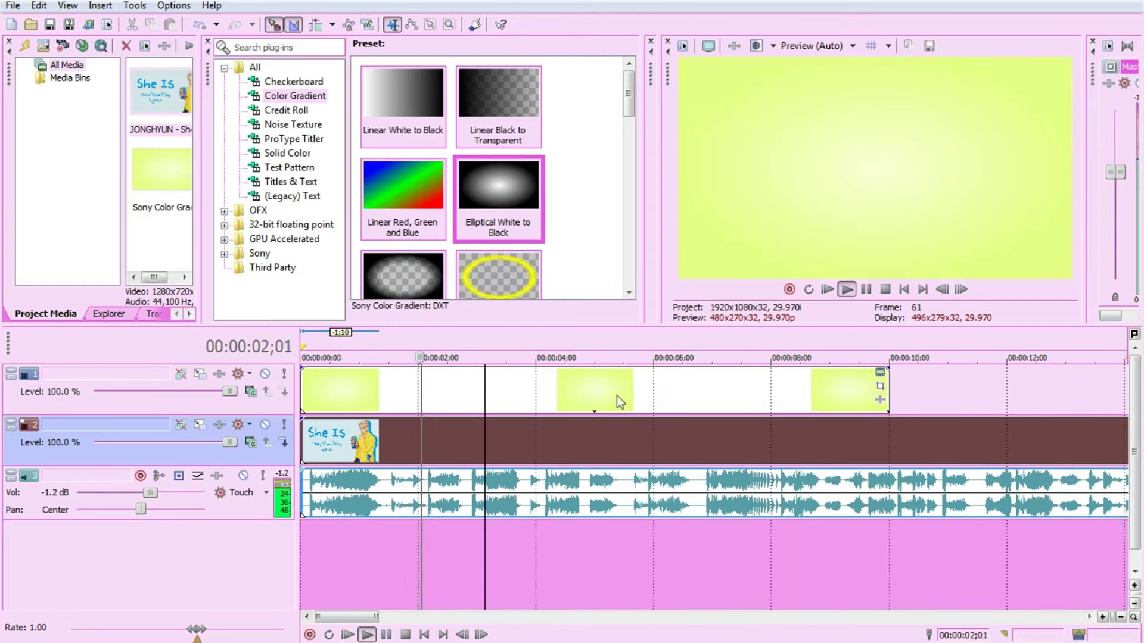
{"action": "left_click", "coordinate": [868, 290]}
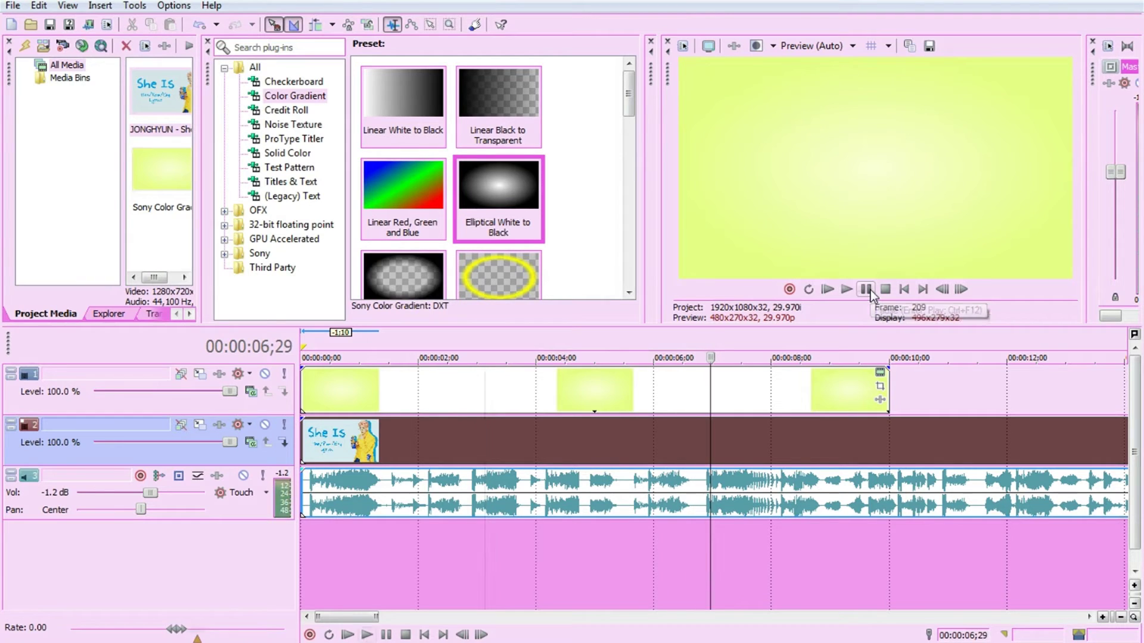
{"action": "left_click", "coordinate": [698, 492]}
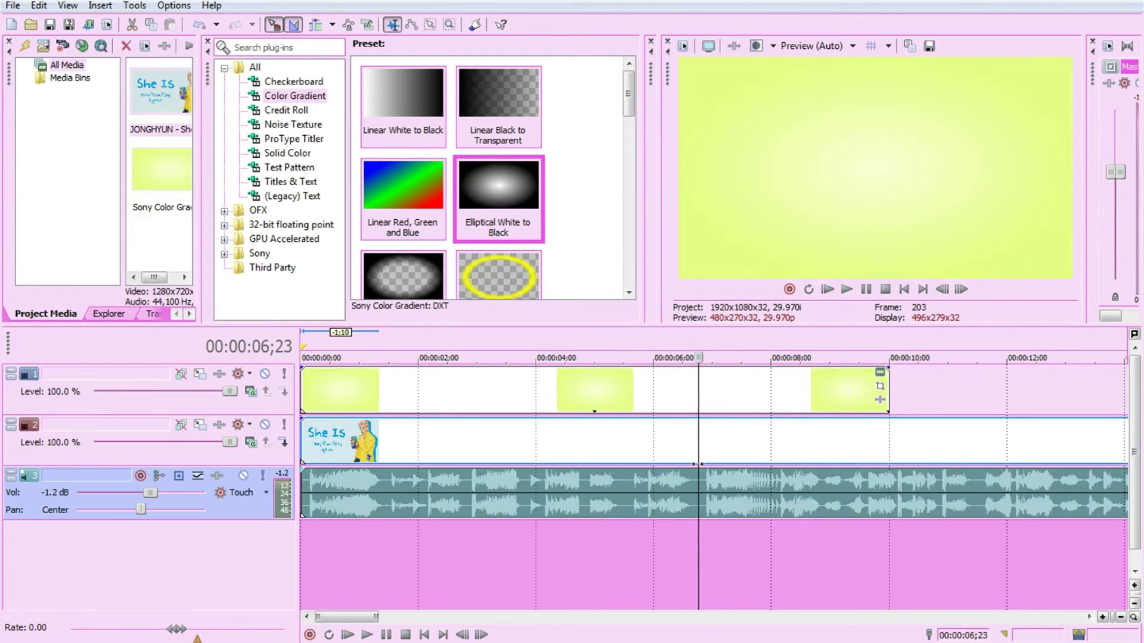
Split the song at 00:00:06;23, delete the tails, fade the audio out, and preview it
{"action": "key", "text": "s"}
{"action": "right_click", "coordinate": [734, 460]}
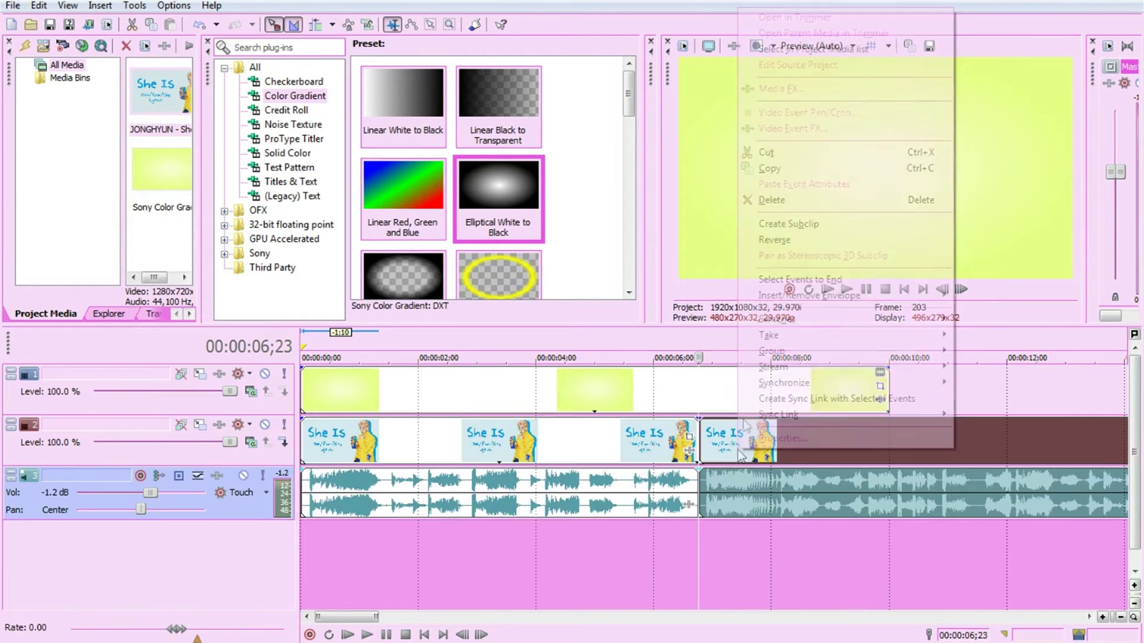
{"action": "left_click", "coordinate": [837, 200]}
{"action": "left_click_drag", "start_coordinate": [697, 471], "coordinate": [599, 471]}
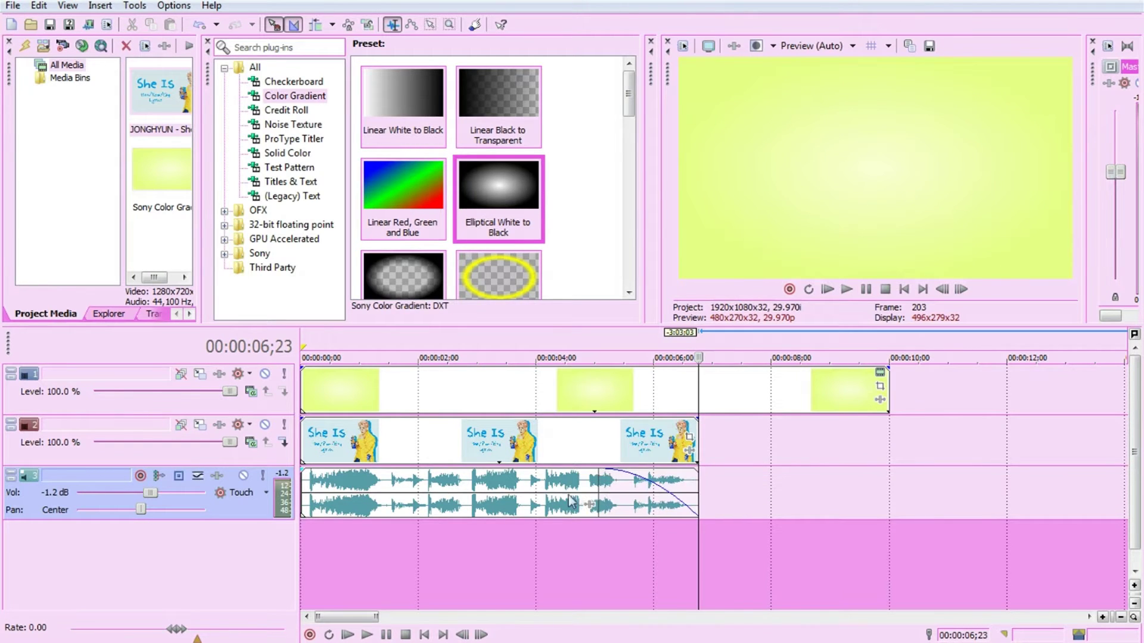
{"action": "left_click", "coordinate": [565, 504]}
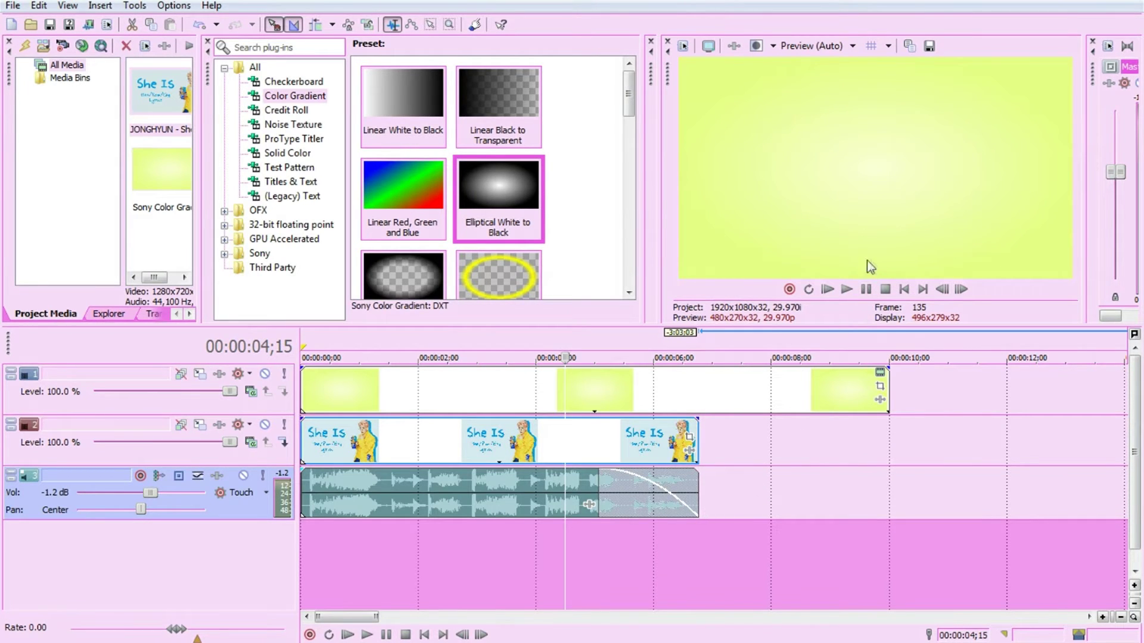
{"action": "left_click", "coordinate": [846, 289]}
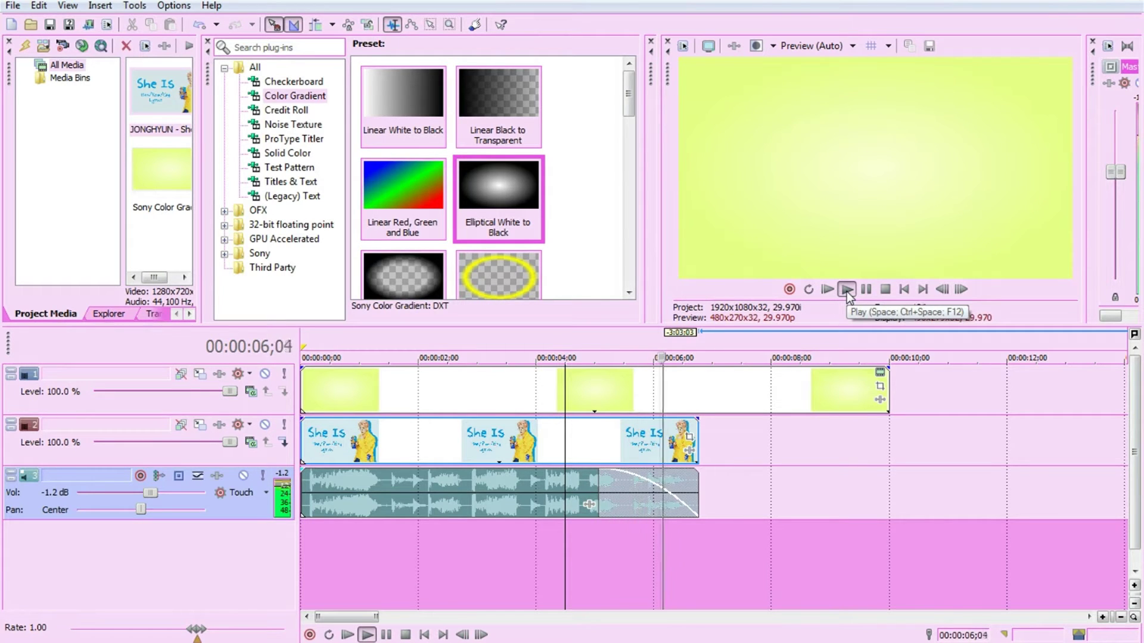
{"action": "left_click", "coordinate": [871, 291]}
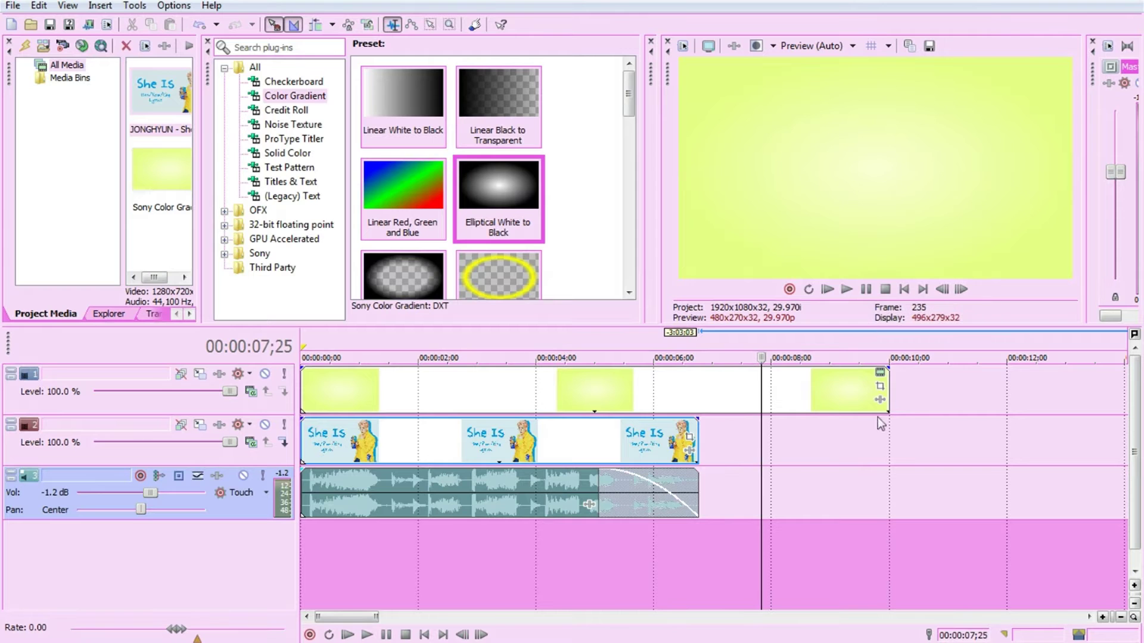
Shorten the gradient background to end with the song and align it to the start
{"action": "left_click_drag", "start_coordinate": [887, 399], "coordinate": [715, 398]}
{"action": "left_click_drag", "start_coordinate": [645, 389], "coordinate": [629, 389]}
{"action": "left_click", "coordinate": [476, 390]}
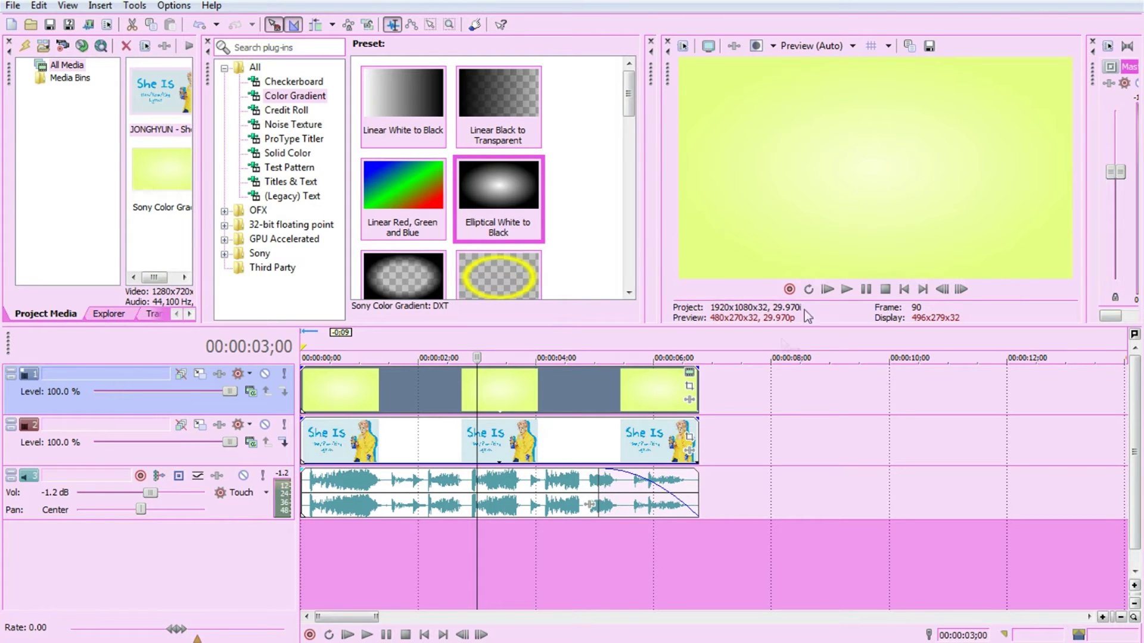
Preview the intro, then open the save dialog for the .veg project in My Videos
{"action": "left_click", "coordinate": [828, 289]}
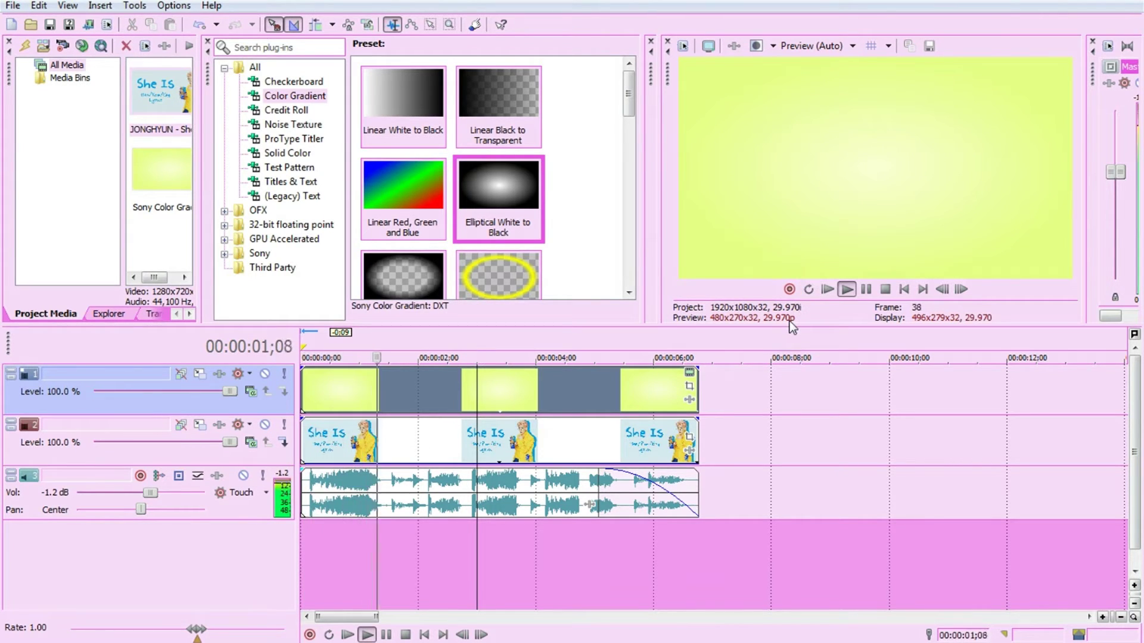
{"action": "left_click", "coordinate": [866, 289]}
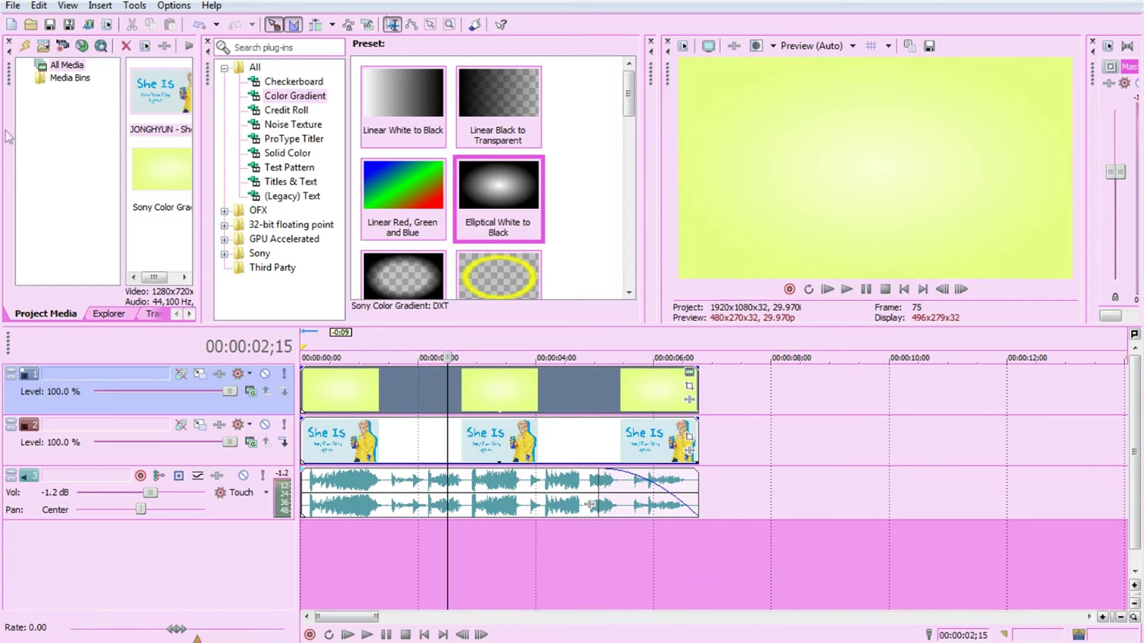
{"action": "left_click", "coordinate": [13, 5]}
{"action": "left_click", "coordinate": [670, 5]}
{"action": "key", "text": "ctrl+s"}
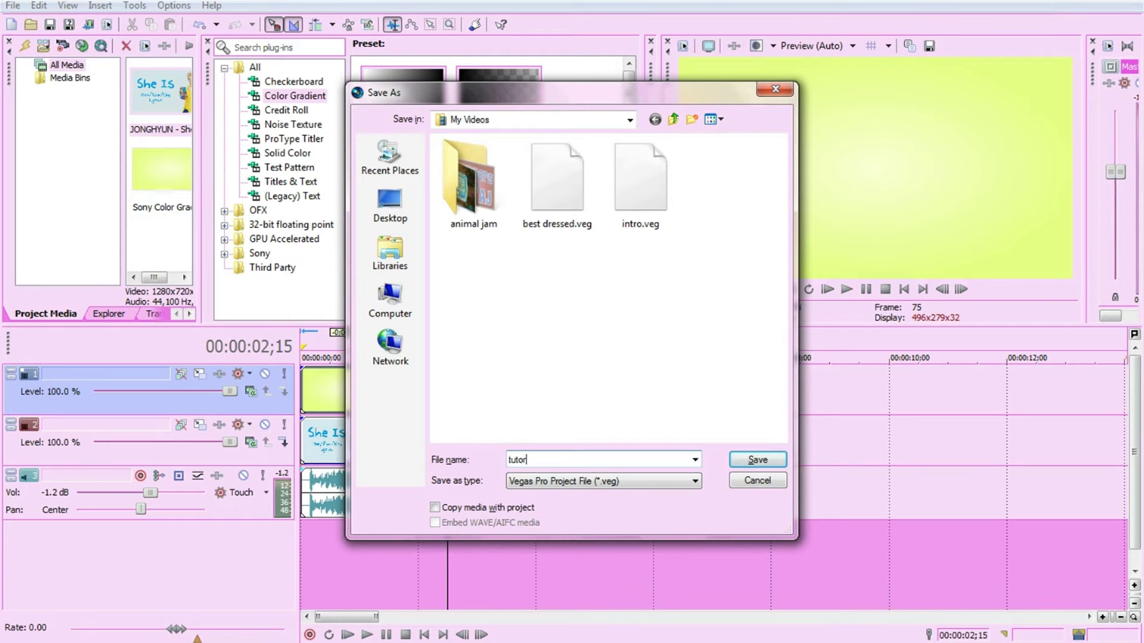
Save the project as 'tutorial'
{"action": "type", "text": "tutorial"}
{"action": "key", "text": "Return"}
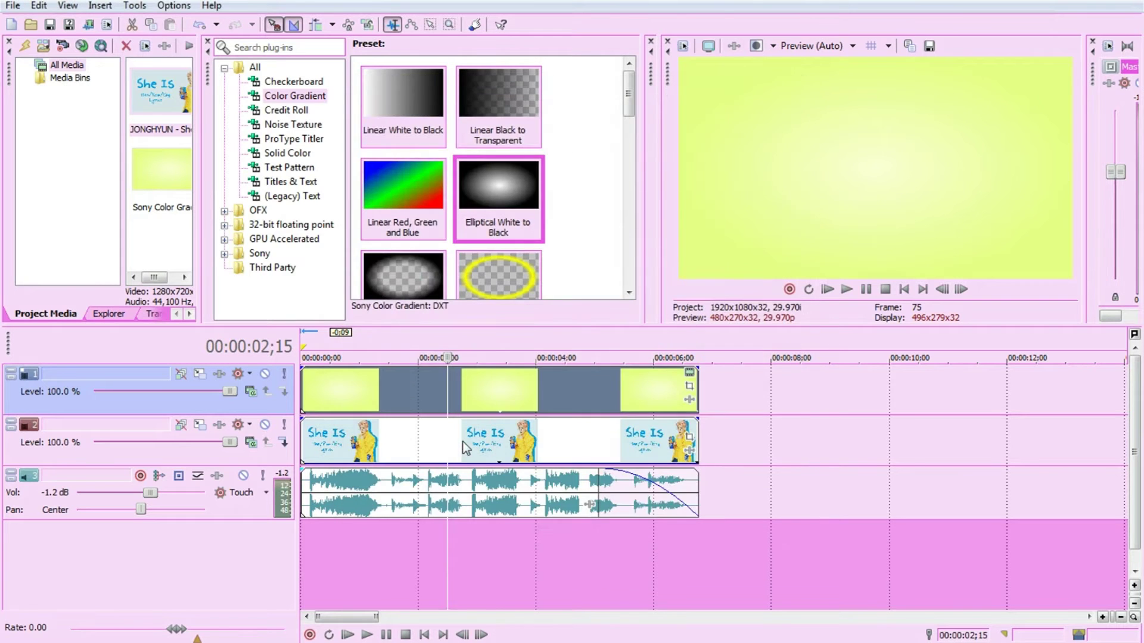
{"action": "left_click", "coordinate": [620, 420]}
Insert two empty video tracks above the gradient background track
{"action": "right_click", "coordinate": [857, 420]}
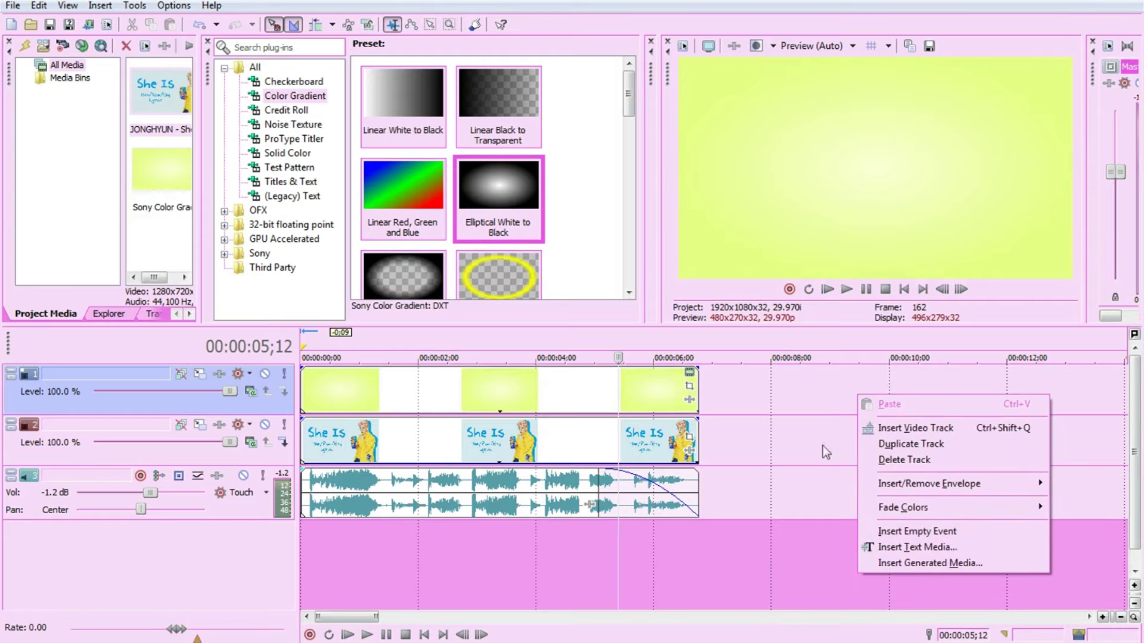
{"action": "left_click", "coordinate": [871, 428]}
{"action": "right_click", "coordinate": [851, 417]}
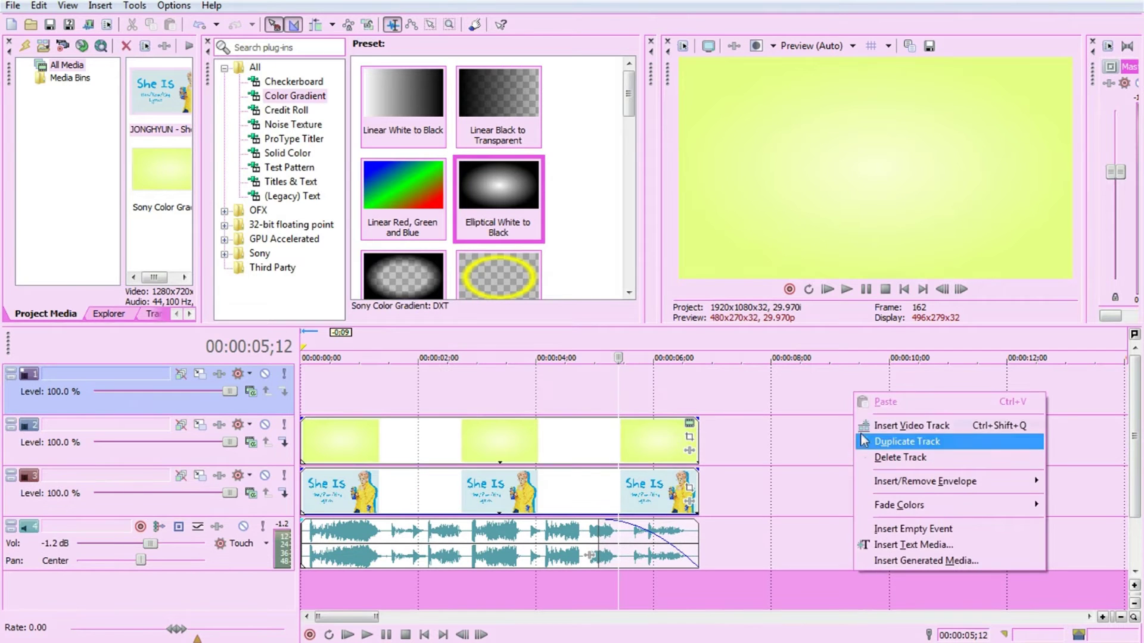
{"action": "left_click", "coordinate": [870, 441]}
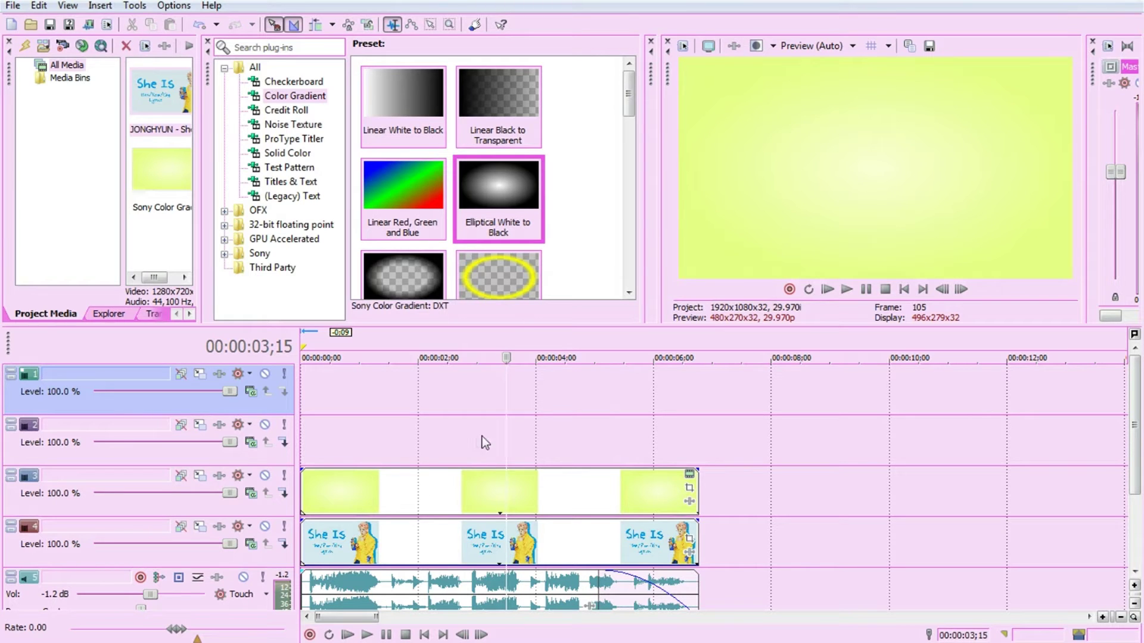
Browse the Pictures > animal jam folder in Windows Explorer
{"action": "key", "text": "alt+Tab"}
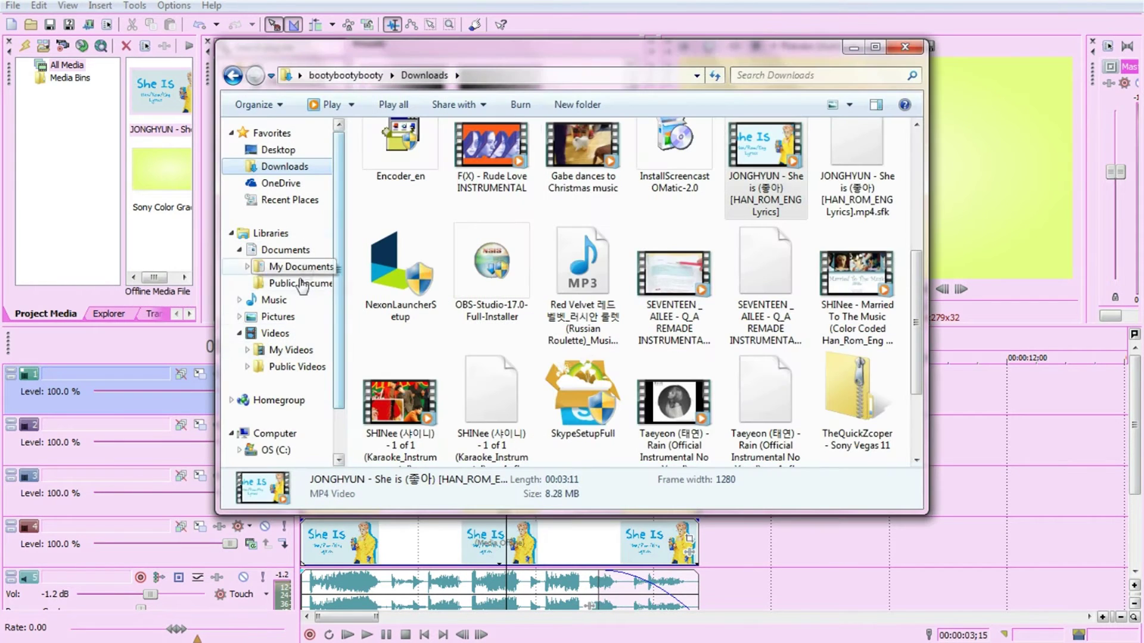
{"action": "left_click", "coordinate": [278, 317]}
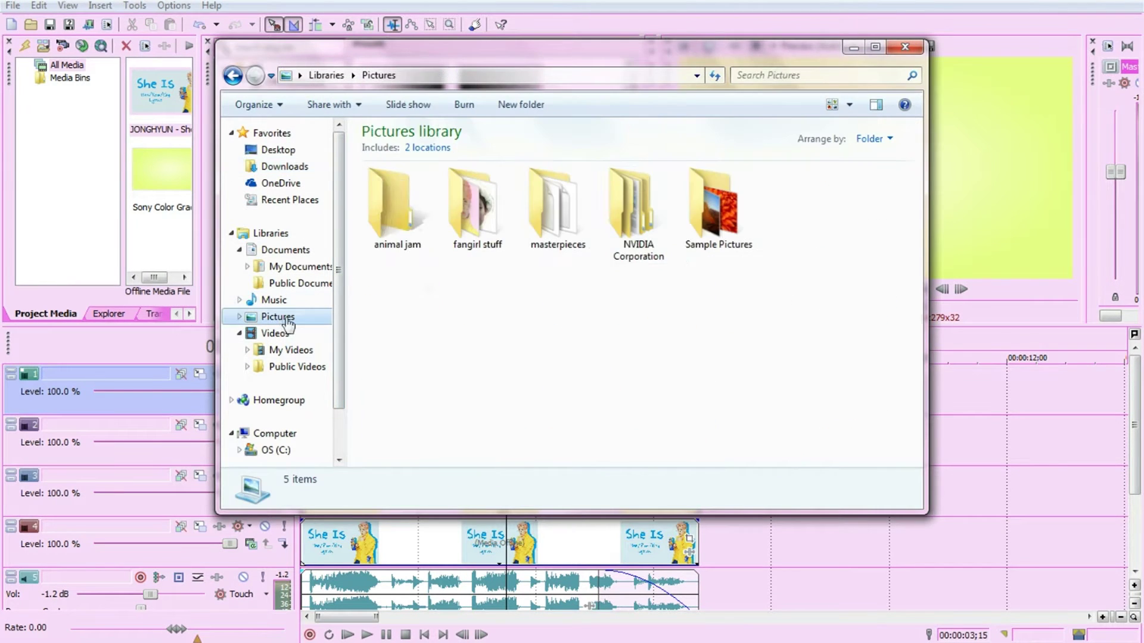
{"action": "double_click", "coordinate": [407, 242]}
{"action": "scroll", "coordinate": [918, 256], "scroll_direction": "down", "scroll_amount": 1}
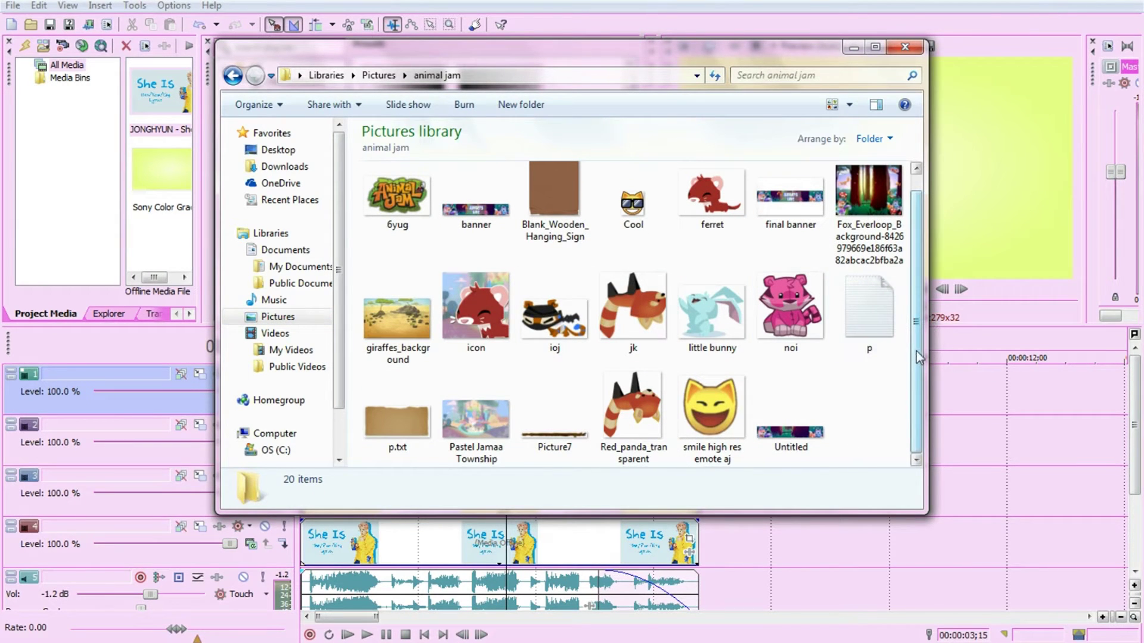
{"action": "scroll", "coordinate": [882, 381], "scroll_direction": "up", "scroll_amount": 1}
{"action": "scroll", "coordinate": [853, 415], "scroll_direction": "down", "scroll_amount": 1}
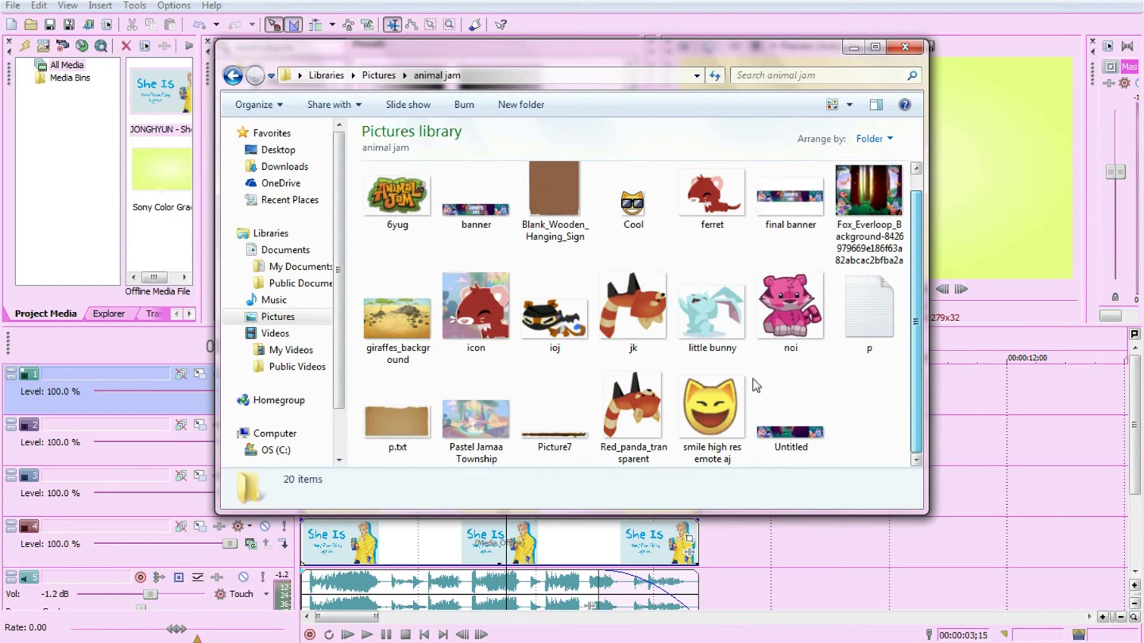
{"action": "left_click", "coordinate": [241, 80]}
{"action": "left_click", "coordinate": [255, 75]}
{"action": "scroll", "coordinate": [876, 316], "scroll_direction": "down", "scroll_amount": 1}
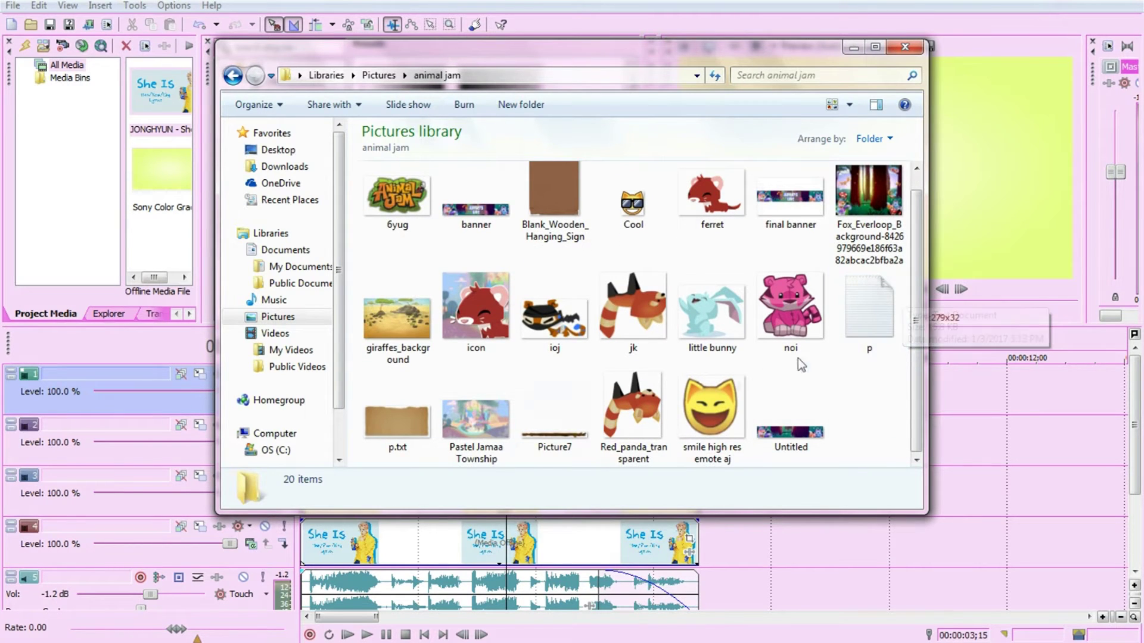
Show the Animal Graphics page on Animal Jam Graphic Central
{"action": "left_click", "coordinate": [1085, 221]}
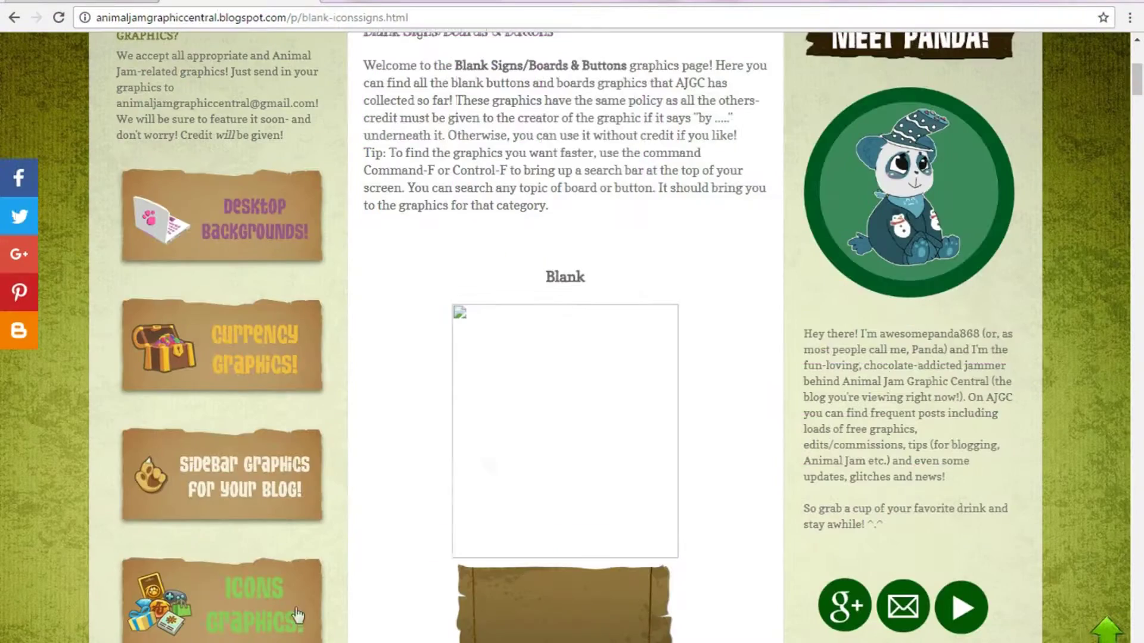
{"action": "scroll", "coordinate": [617, 307], "scroll_direction": "down", "scroll_amount": 5}
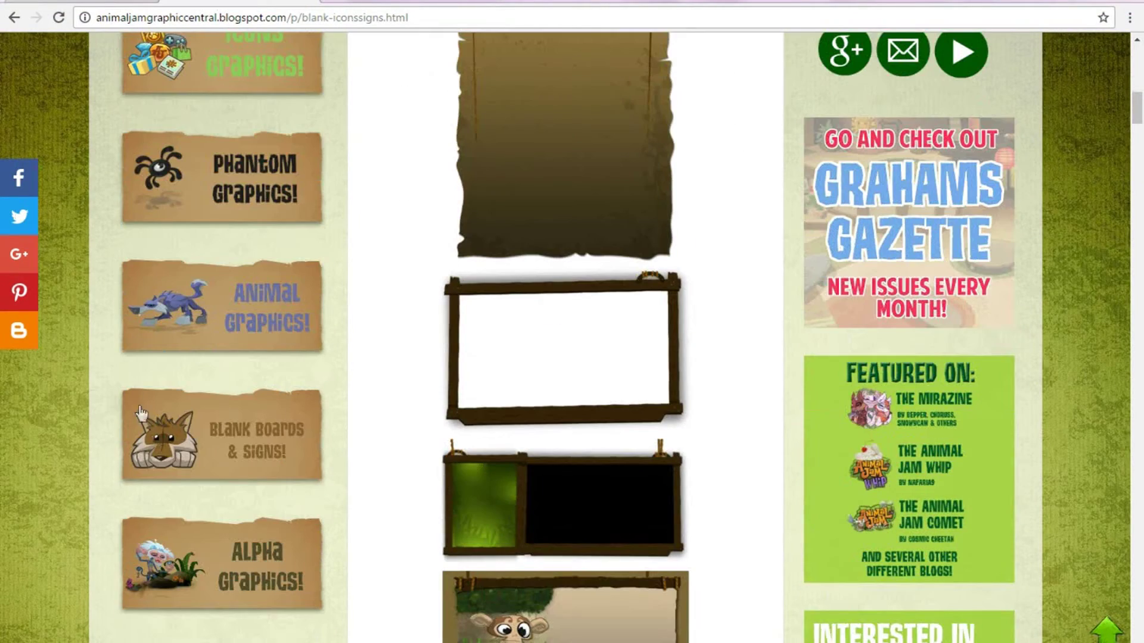
{"action": "left_click", "coordinate": [270, 306]}
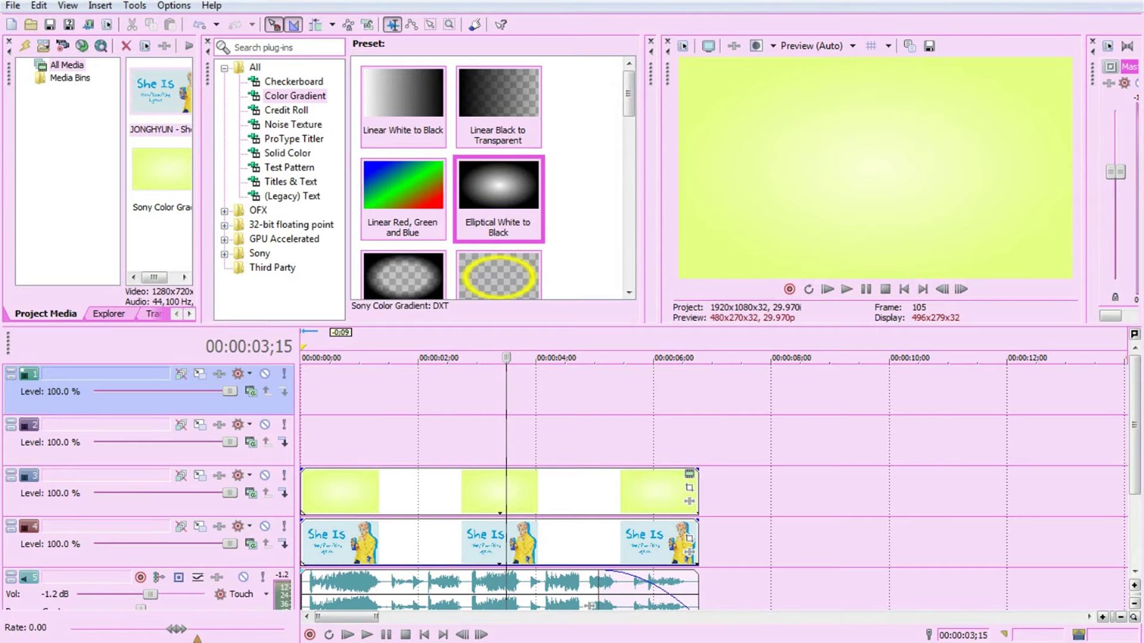
Place noi.png on the top track from 0:00, trimmed to end with the gradient clips
{"action": "key", "text": "alt+Tab"}
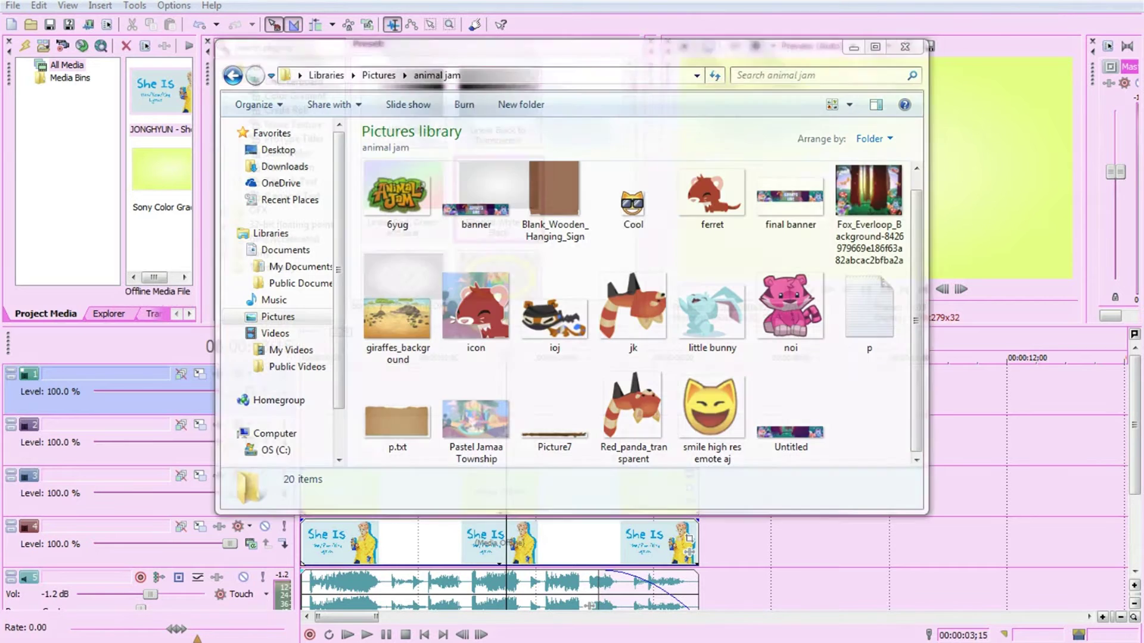
{"action": "left_click_drag", "start_coordinate": [790, 307], "coordinate": [953, 387]}
{"action": "left_click", "coordinate": [1070, 314]}
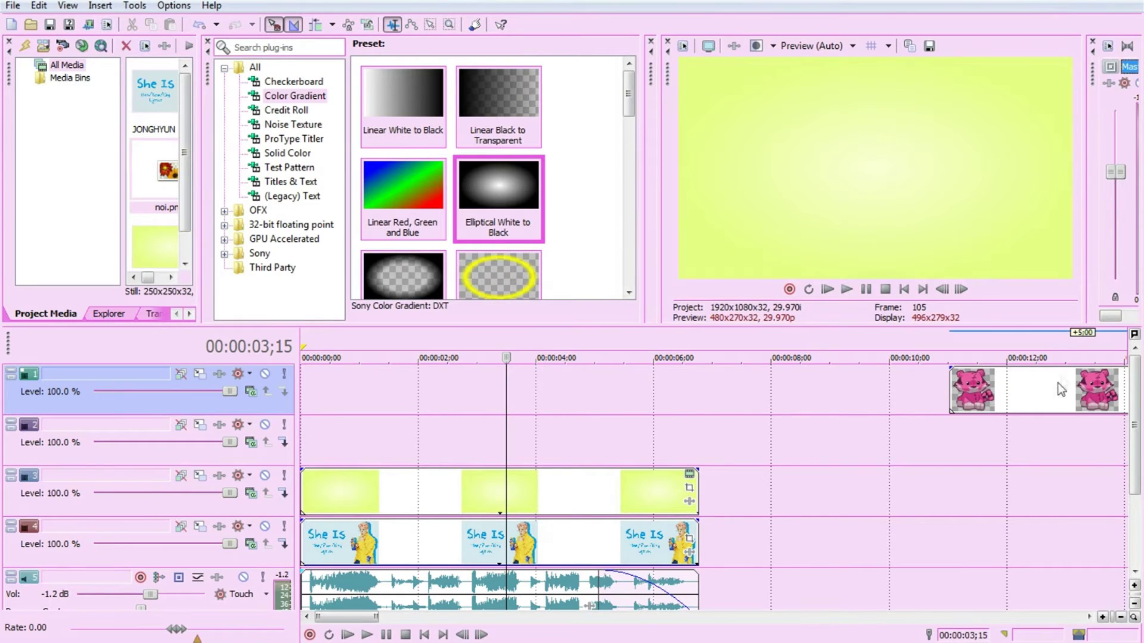
{"action": "left_click_drag", "start_coordinate": [1062, 390], "coordinate": [259, 411]}
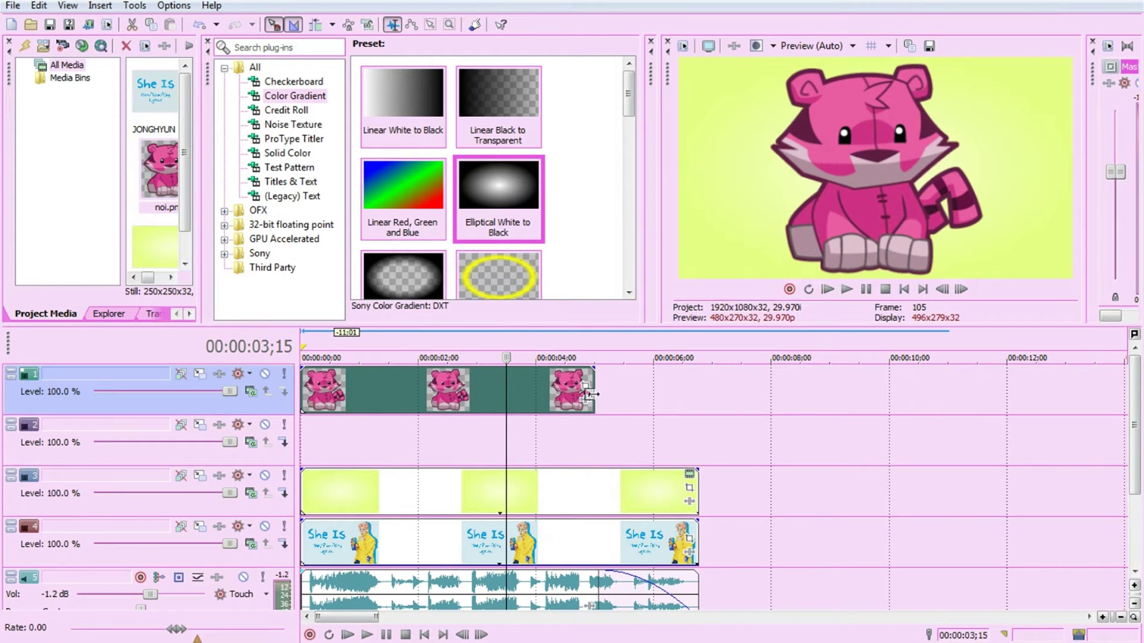
{"action": "left_click_drag", "start_coordinate": [591, 393], "coordinate": [698, 392]}
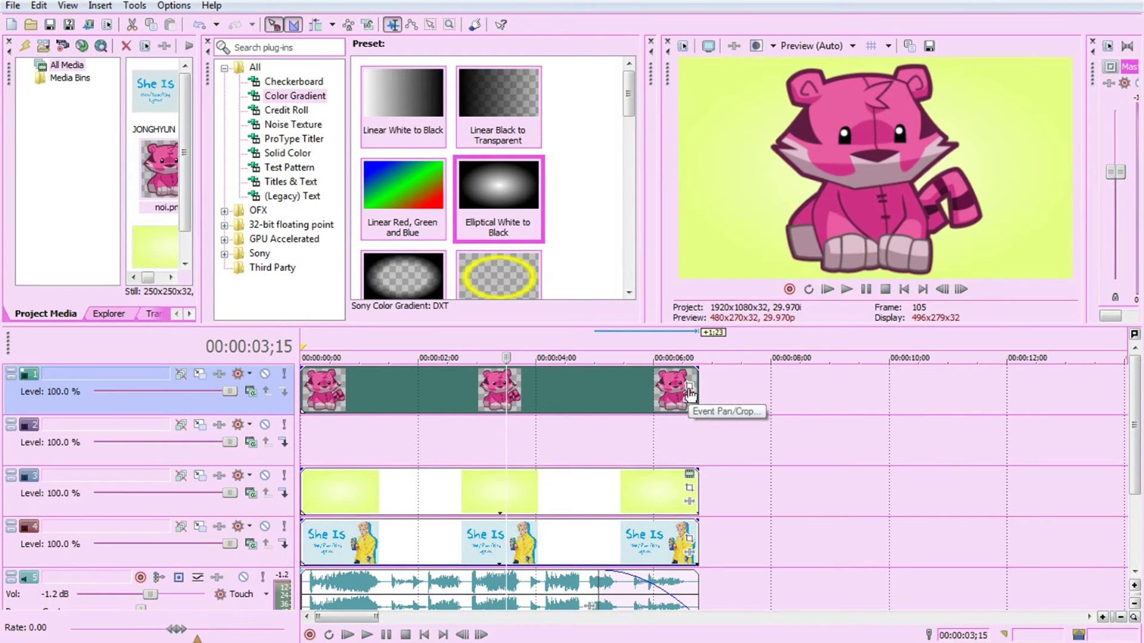
In the noi event's Pan/Crop, apply the 16:9 Widescreen crop preset
{"action": "left_click", "coordinate": [690, 389]}
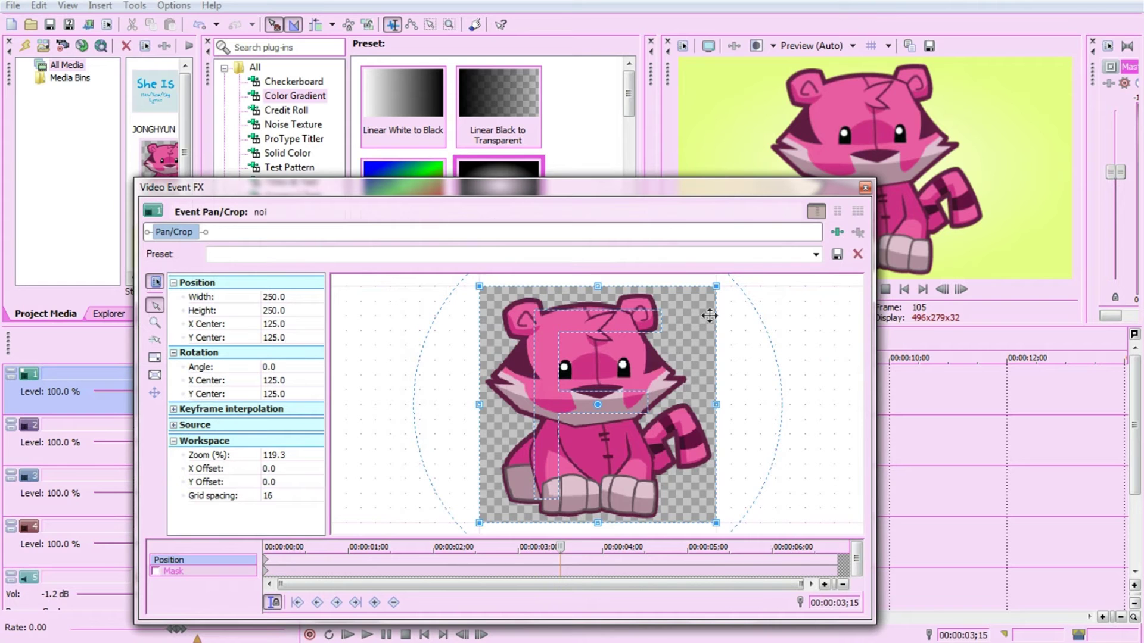
{"action": "left_click_drag", "start_coordinate": [691, 309], "coordinate": [690, 314]}
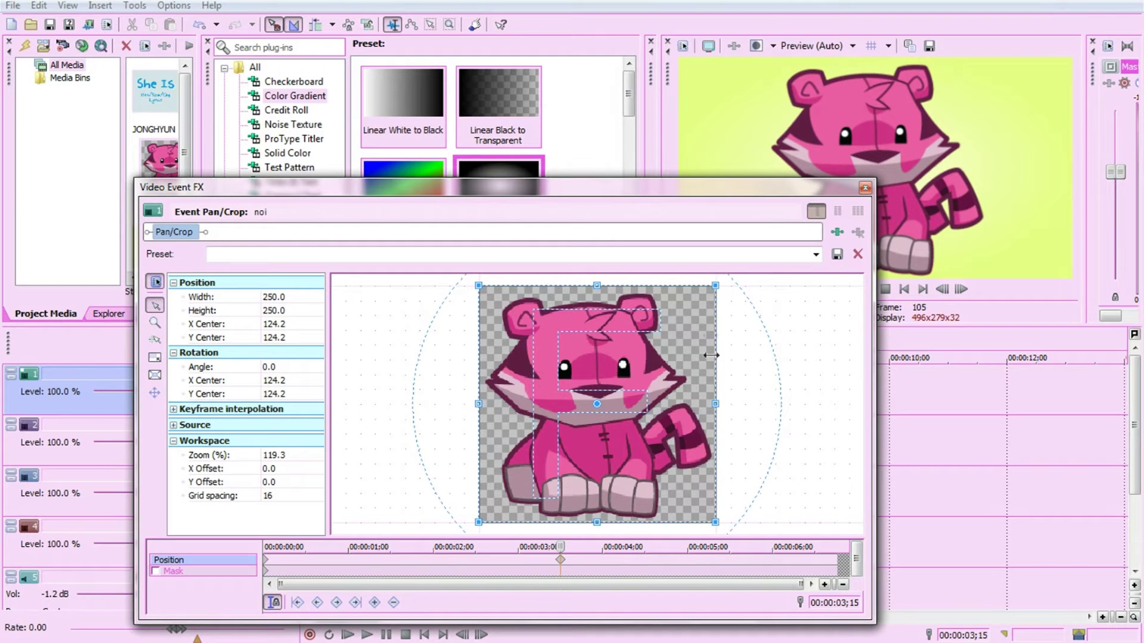
{"action": "mouse_move", "coordinate": [660, 370]}
{"action": "left_mouse_down"}
{"action": "mouse_move", "coordinate": [518, 368]}
{"action": "mouse_move", "coordinate": [685, 358]}
{"action": "mouse_move", "coordinate": [598, 367]}
{"action": "mouse_move", "coordinate": [715, 410]}
{"action": "mouse_move", "coordinate": [725, 334]}
{"action": "mouse_move", "coordinate": [452, 319]}
{"action": "mouse_move", "coordinate": [661, 370]}
{"action": "left_mouse_up"}
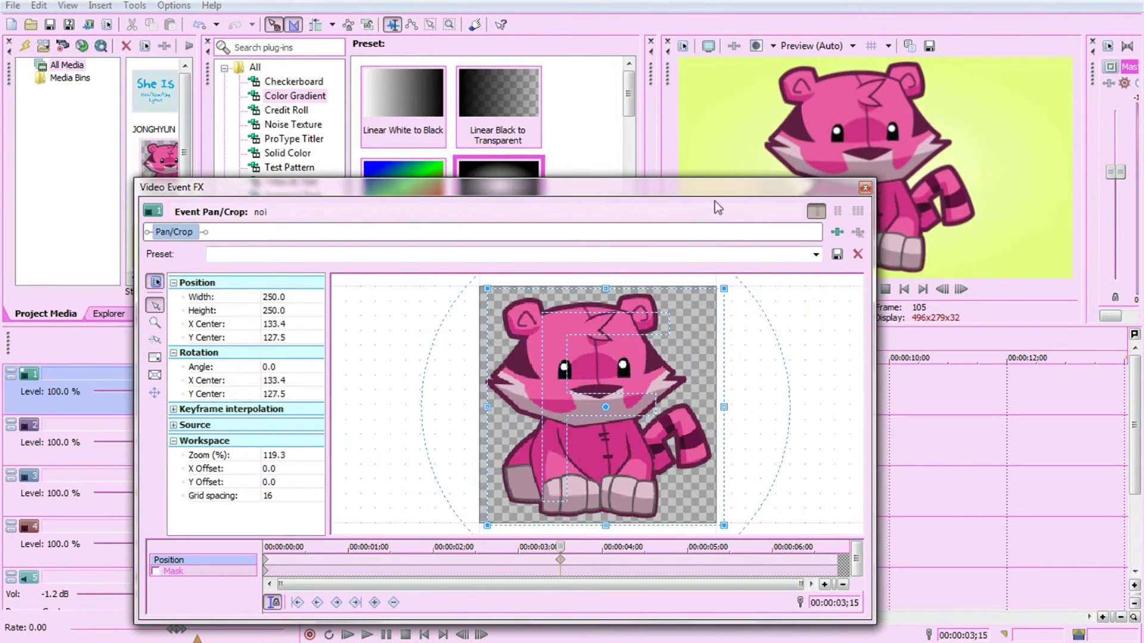
{"action": "left_click_drag", "start_coordinate": [714, 202], "coordinate": [470, 139]}
{"action": "mouse_move", "coordinate": [397, 380]}
{"action": "left_mouse_down"}
{"action": "mouse_move", "coordinate": [489, 371]}
{"action": "mouse_move", "coordinate": [365, 384]}
{"action": "mouse_move", "coordinate": [386, 376]}
{"action": "left_mouse_up"}
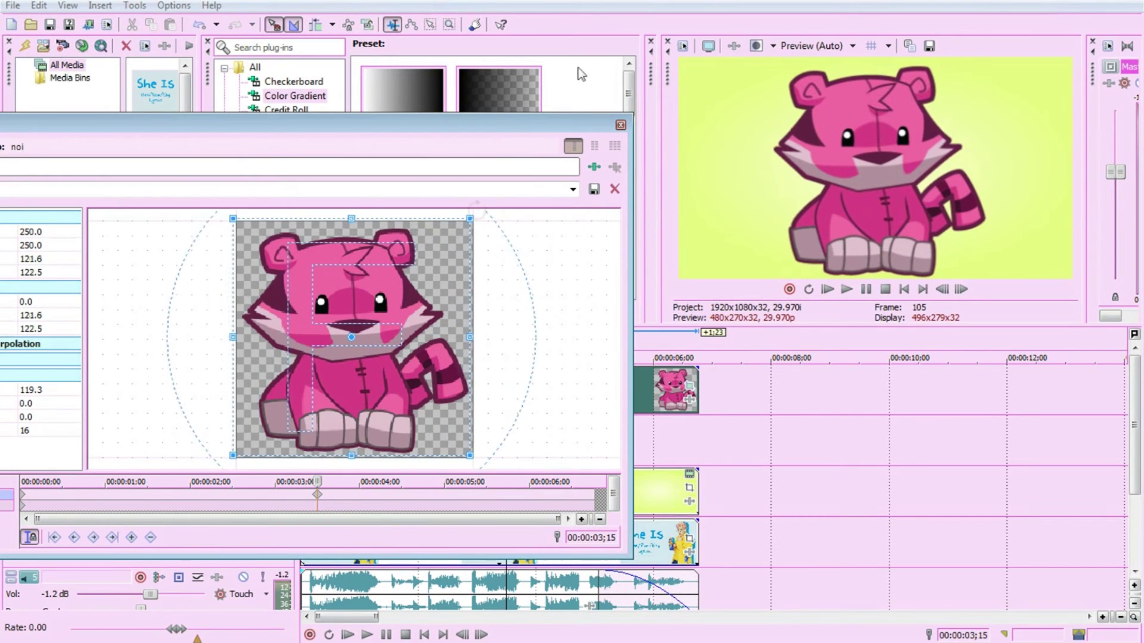
{"action": "left_click_drag", "start_coordinate": [565, 131], "coordinate": [715, 129]}
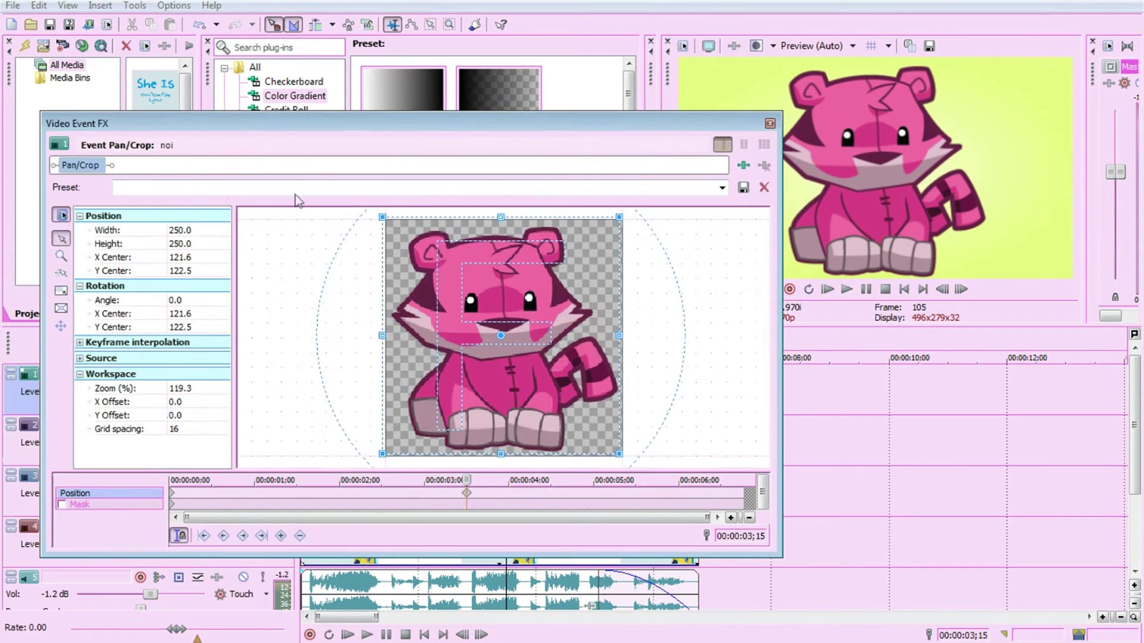
{"action": "left_click", "coordinate": [722, 187]}
{"action": "left_click", "coordinate": [476, 227]}
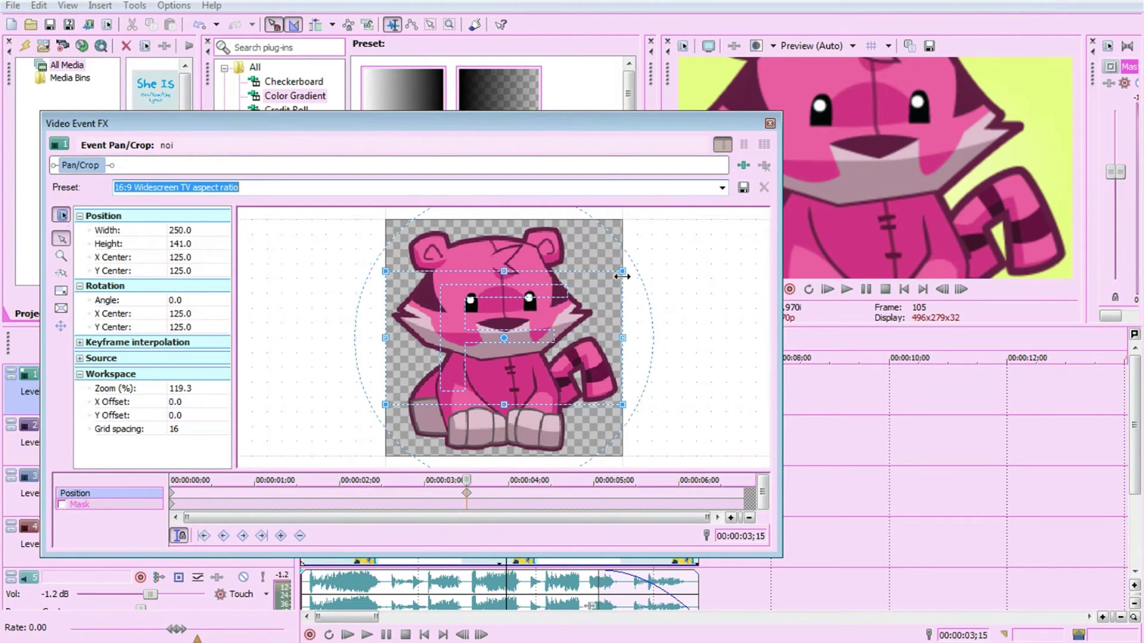
Reset the crop frame and reapply the 16:9 Widescreen preset
{"action": "left_click_drag", "start_coordinate": [621, 276], "coordinate": [780, 251]}
{"action": "right_click", "coordinate": [677, 306]}
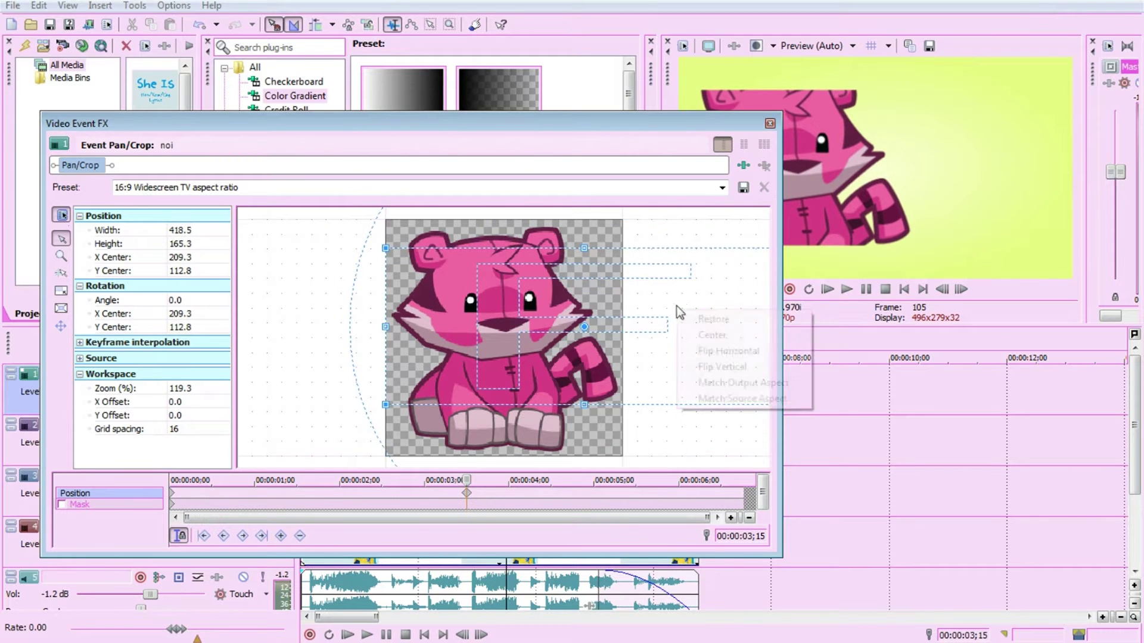
{"action": "left_click", "coordinate": [705, 317]}
{"action": "left_click", "coordinate": [723, 187]}
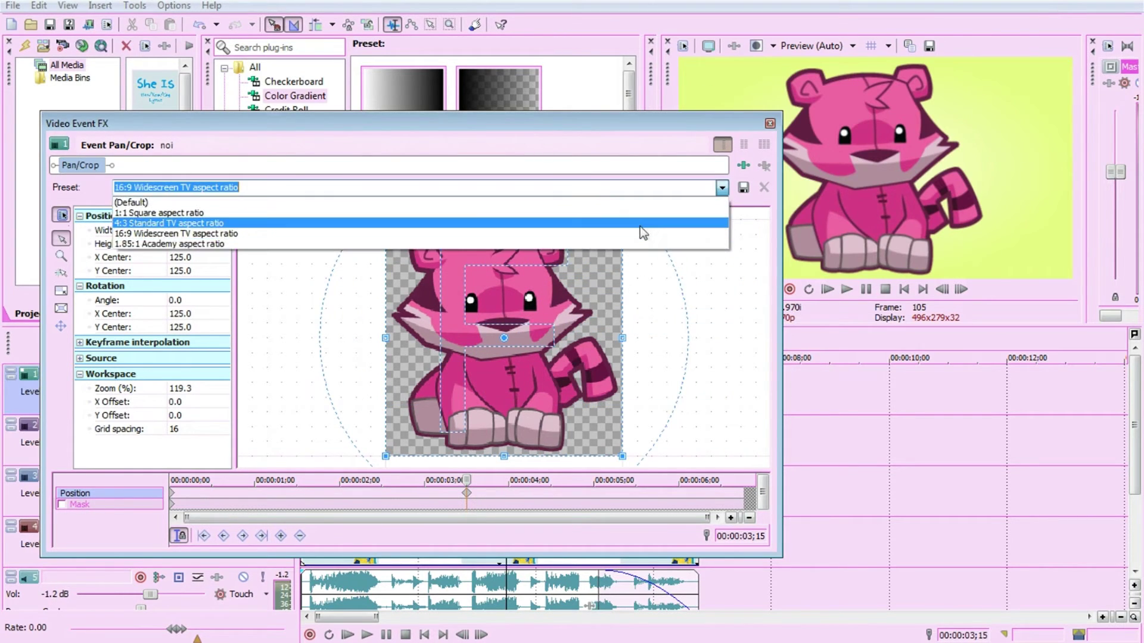
{"action": "left_click", "coordinate": [149, 233]}
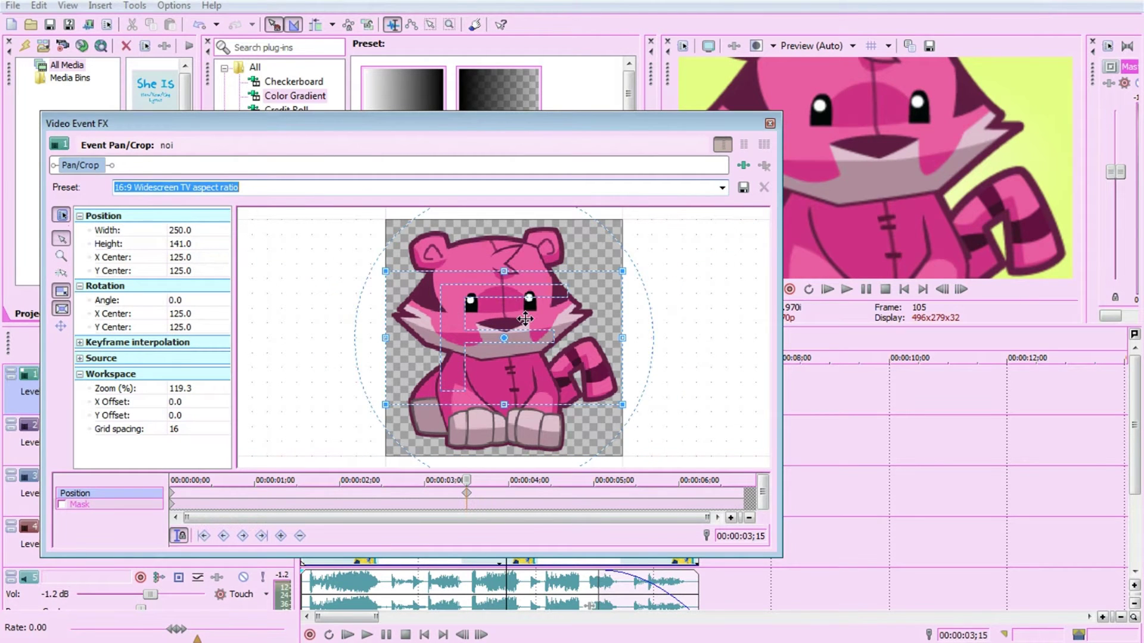
Resize the crop frame to about 385×217 and position the tiger toward the left
{"action": "scroll", "coordinate": [524, 319], "scroll_direction": "down", "scroll_amount": 6}
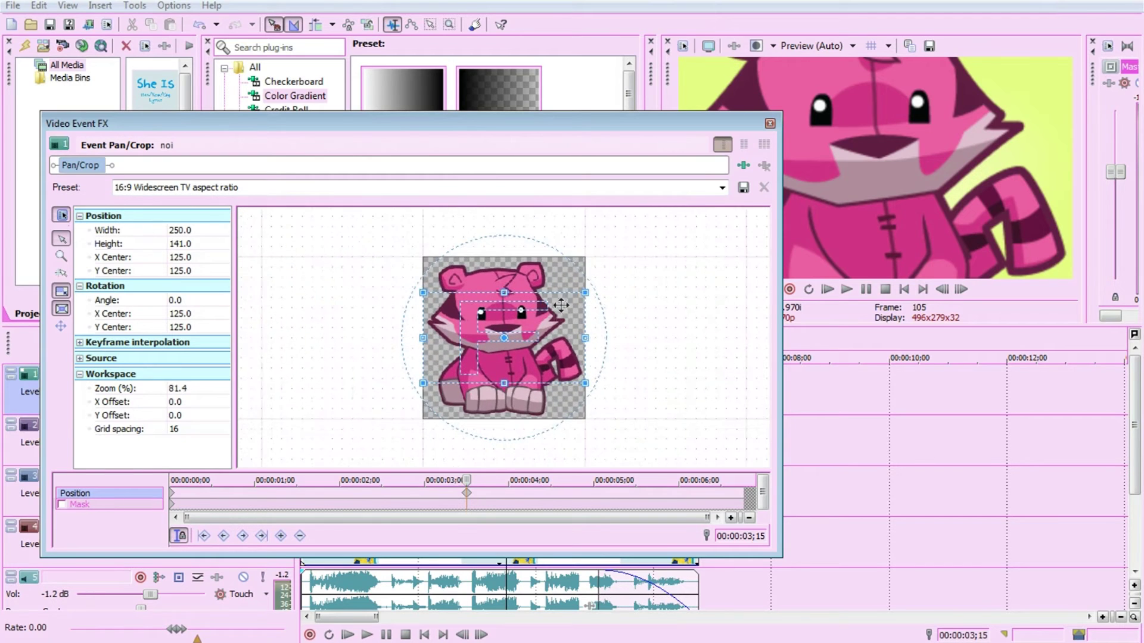
{"action": "scroll", "coordinate": [561, 305], "scroll_direction": "down", "scroll_amount": 2}
{"action": "left_click_drag", "start_coordinate": [575, 304], "coordinate": [636, 245]}
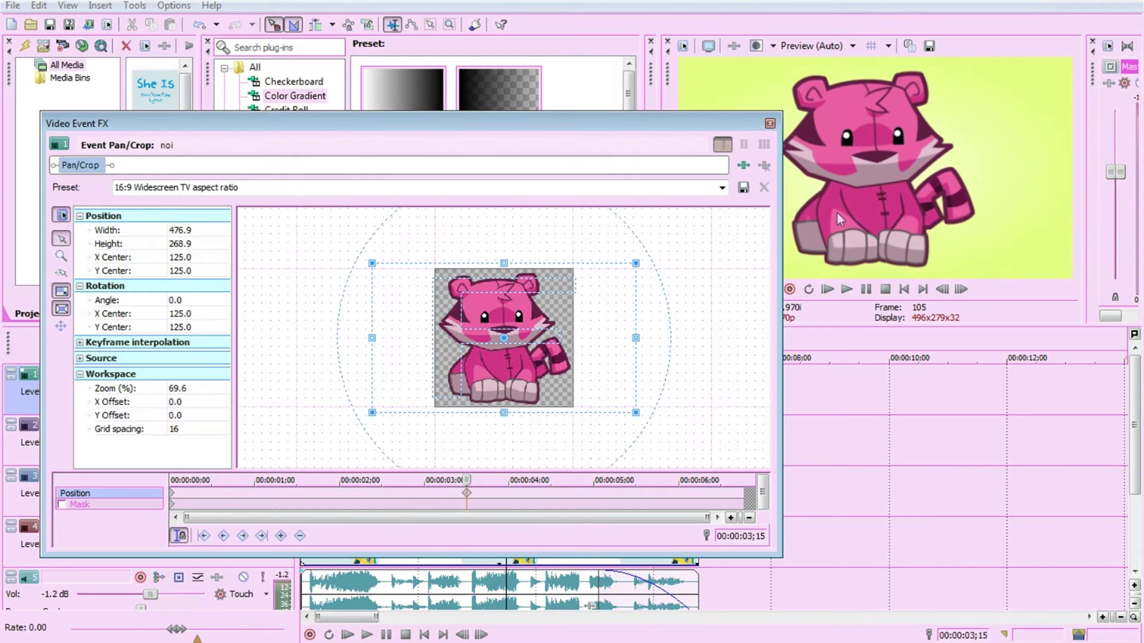
{"action": "left_click_drag", "start_coordinate": [582, 358], "coordinate": [655, 355]}
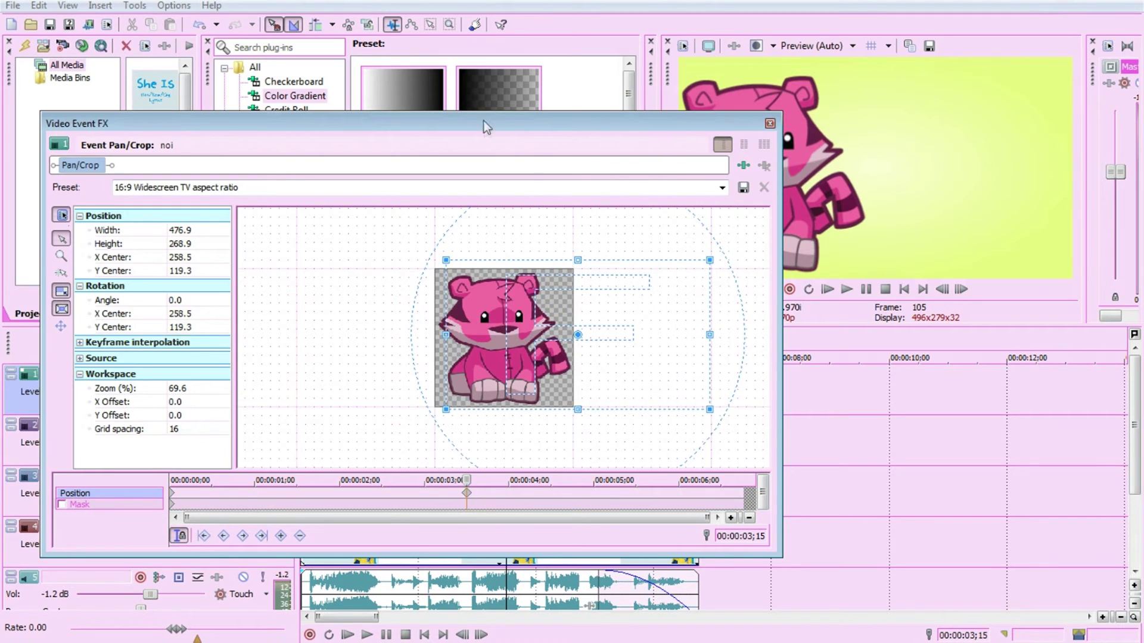
{"action": "left_click_drag", "start_coordinate": [643, 136], "coordinate": [427, 71]}
{"action": "left_click_drag", "start_coordinate": [531, 324], "coordinate": [500, 304]}
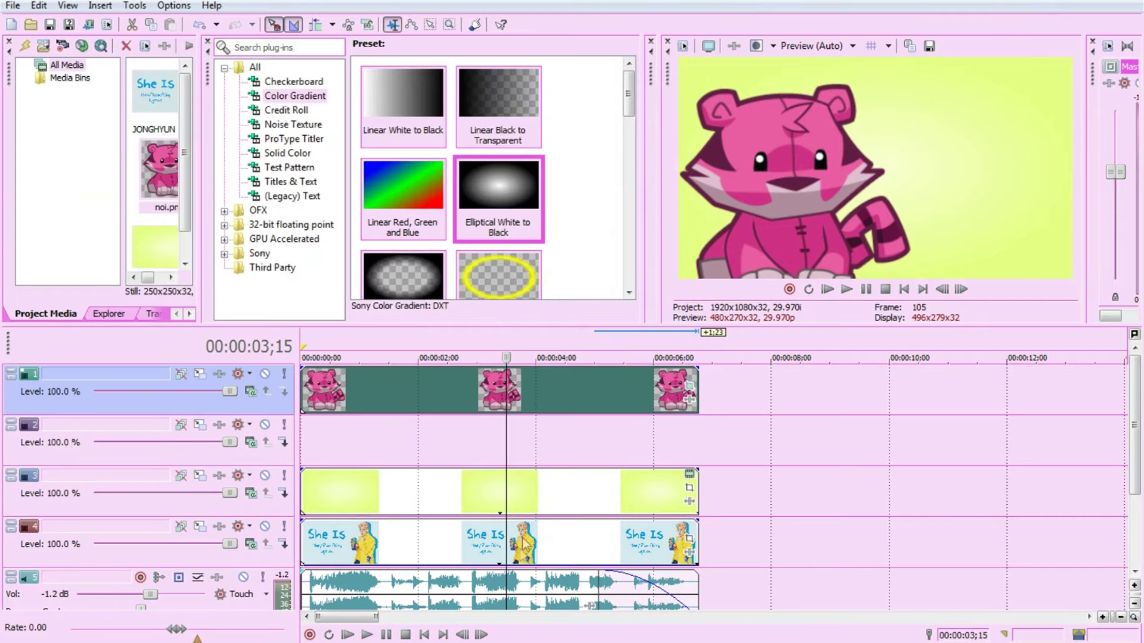
Copy the tiger clip onto track 2, starting at 0:00
{"action": "left_click", "coordinate": [673, 66]}
{"action": "right_click", "coordinate": [609, 385]}
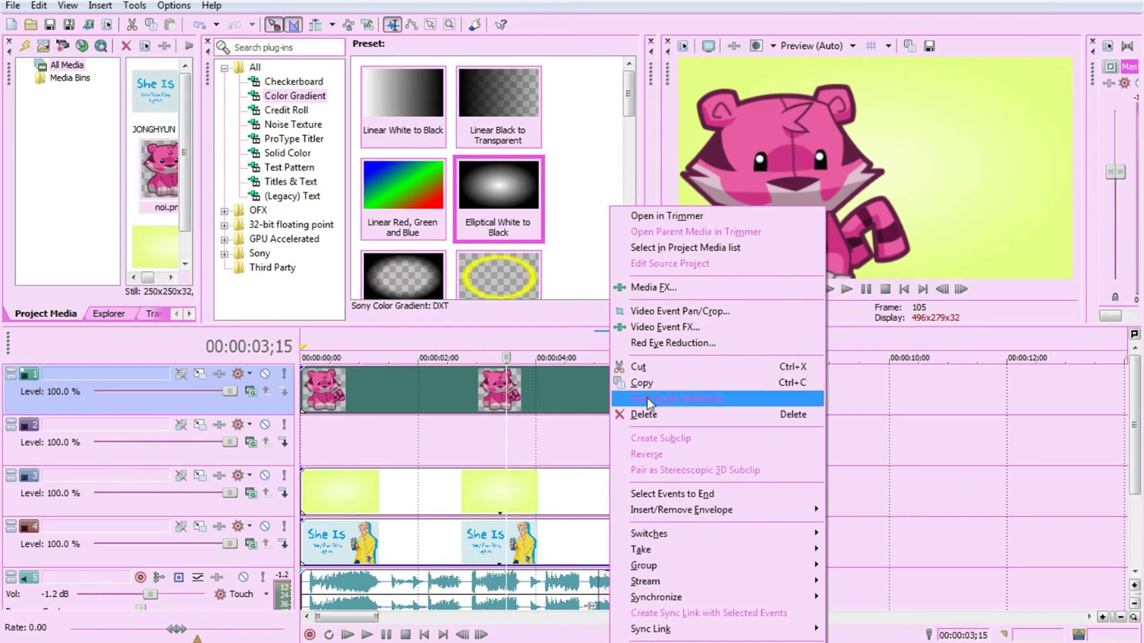
{"action": "left_click", "coordinate": [638, 386]}
{"action": "right_click", "coordinate": [571, 438]}
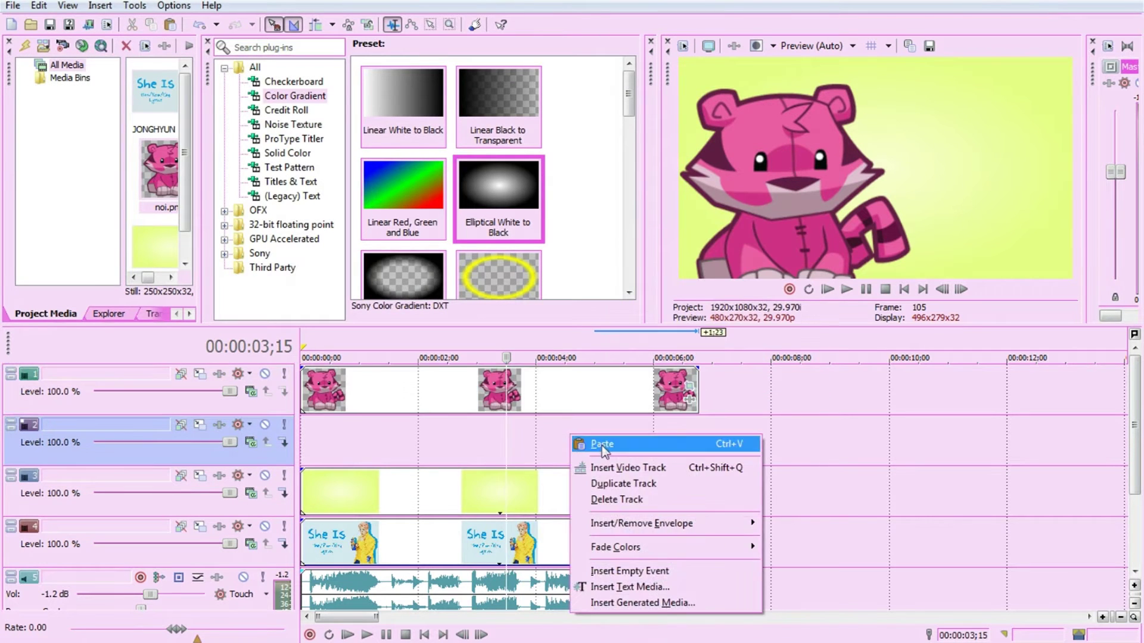
{"action": "left_click", "coordinate": [602, 445]}
{"action": "left_click_drag", "start_coordinate": [566, 441], "coordinate": [399, 437]}
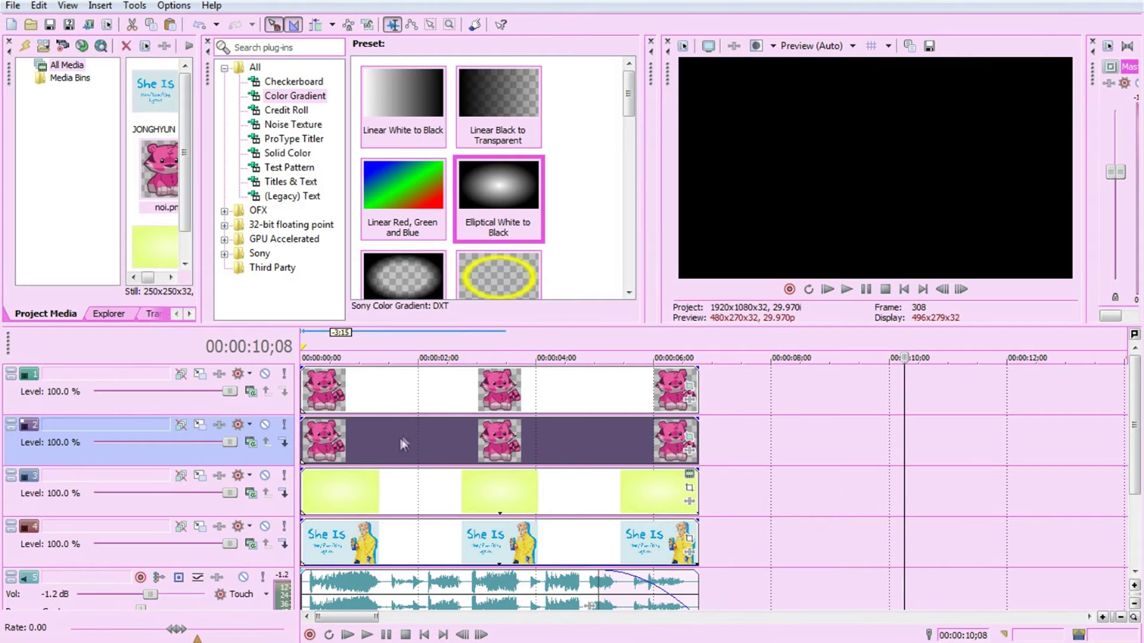
Reopen Pan/Crop for the top-track tiger clip
{"action": "left_click", "coordinate": [415, 398]}
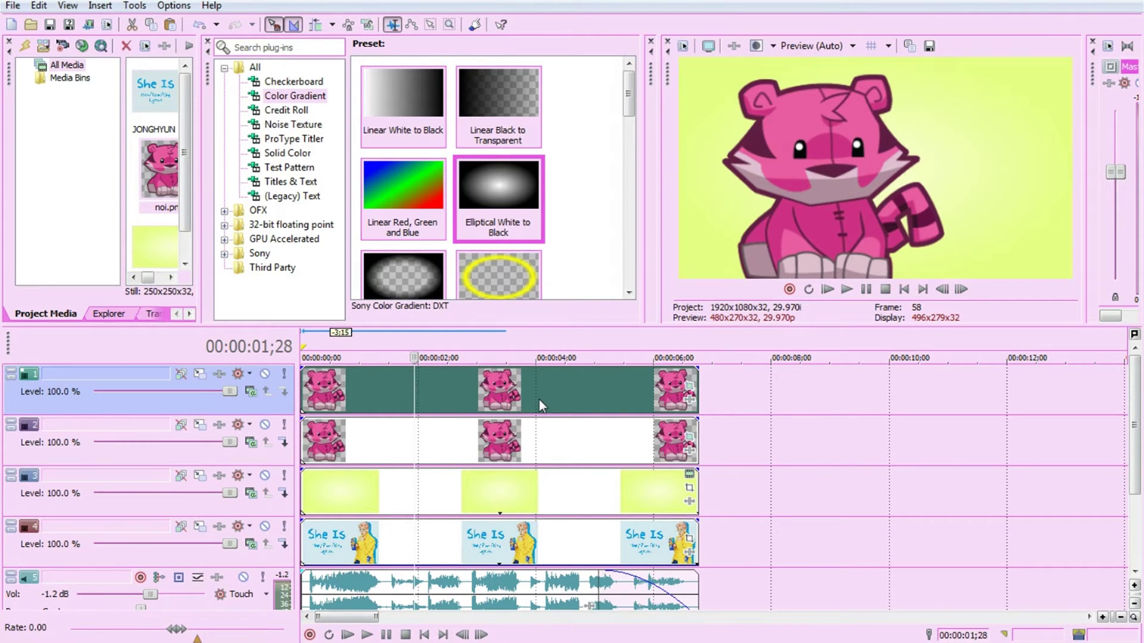
{"action": "left_click", "coordinate": [504, 455]}
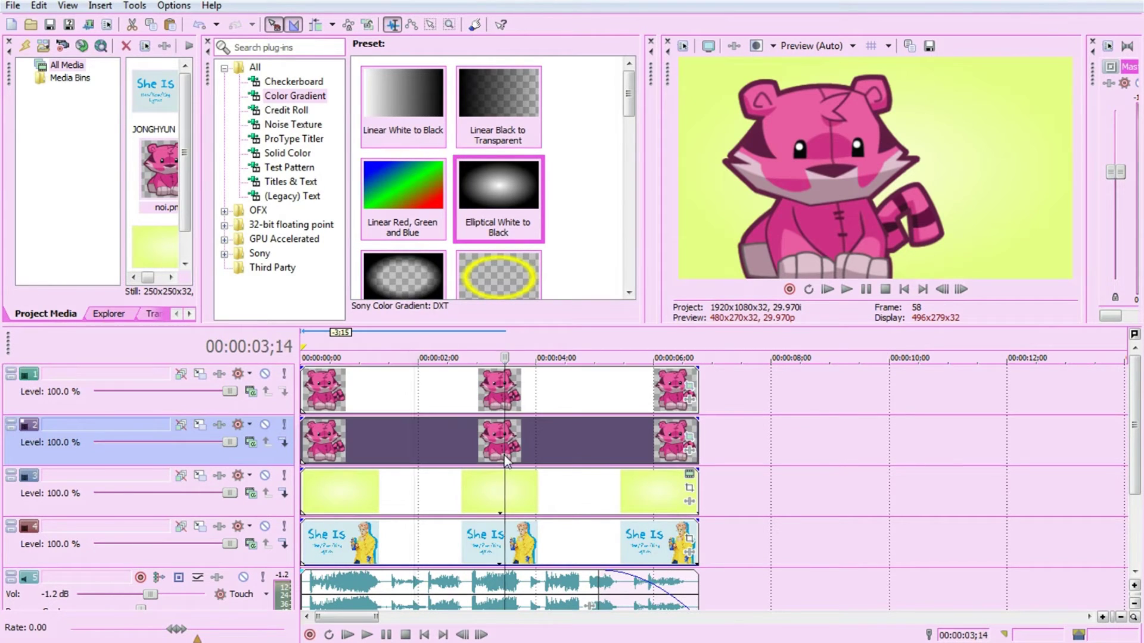
{"action": "left_click", "coordinate": [506, 405]}
{"action": "left_click", "coordinate": [682, 404]}
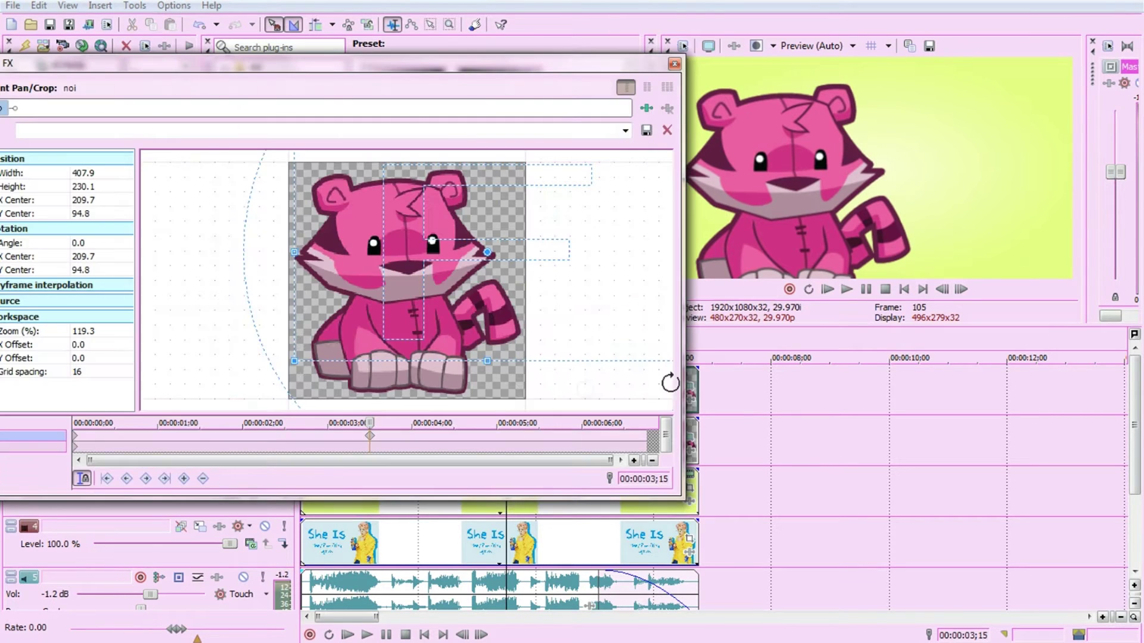
{"action": "left_click", "coordinate": [413, 432]}
{"action": "left_click", "coordinate": [386, 380]}
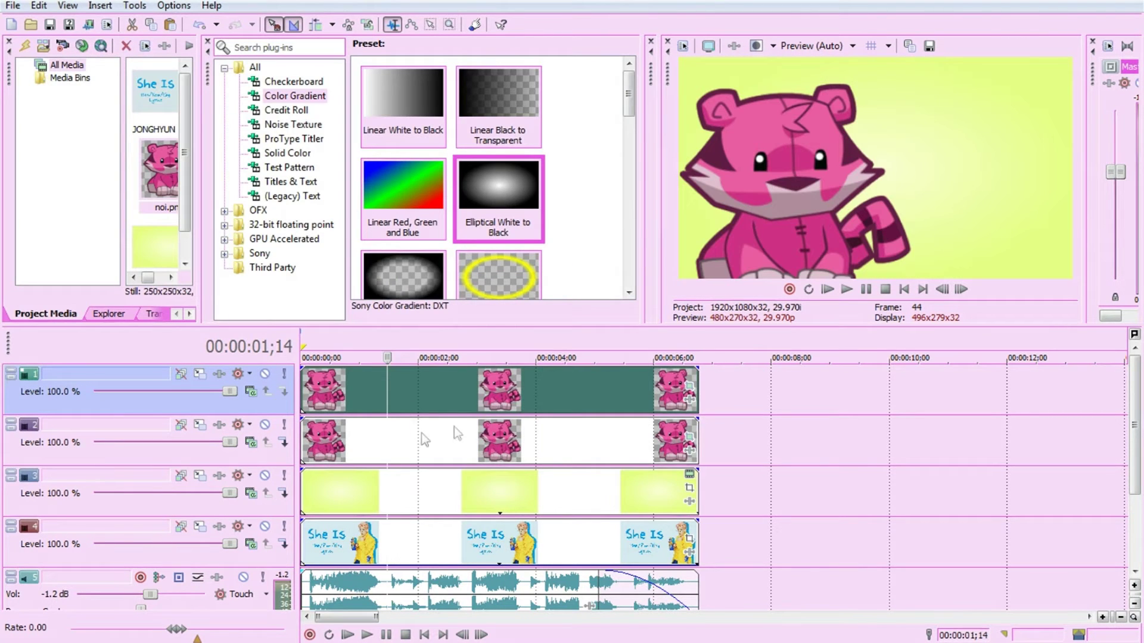
{"action": "left_click", "coordinate": [338, 408]}
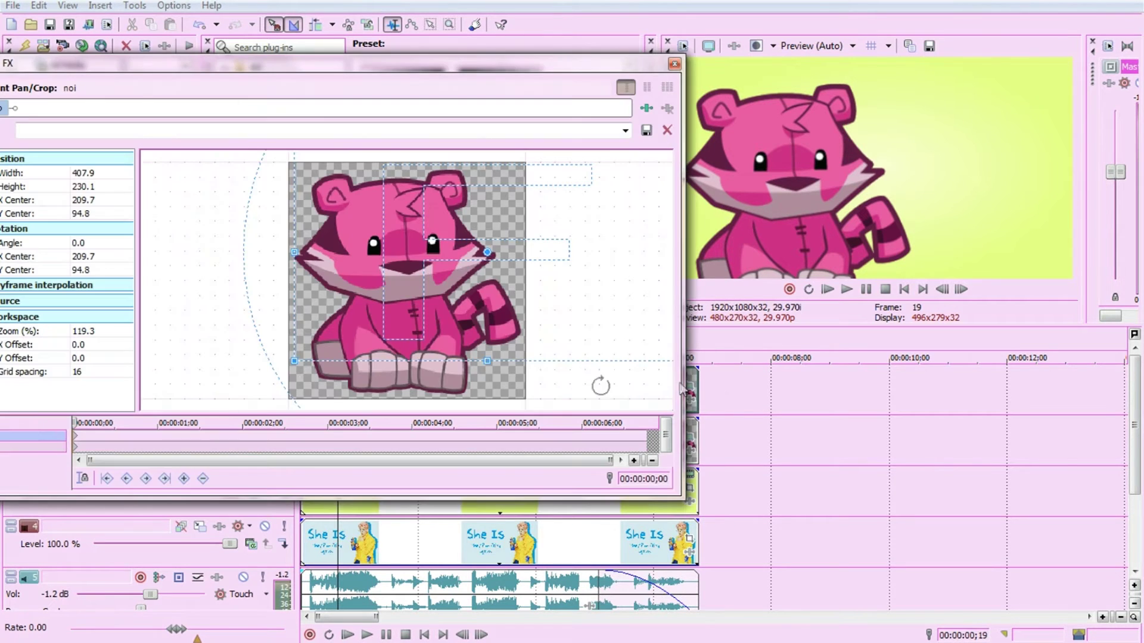
{"action": "left_click", "coordinate": [688, 386]}
{"action": "left_click_drag", "start_coordinate": [426, 61], "coordinate": [691, 136]}
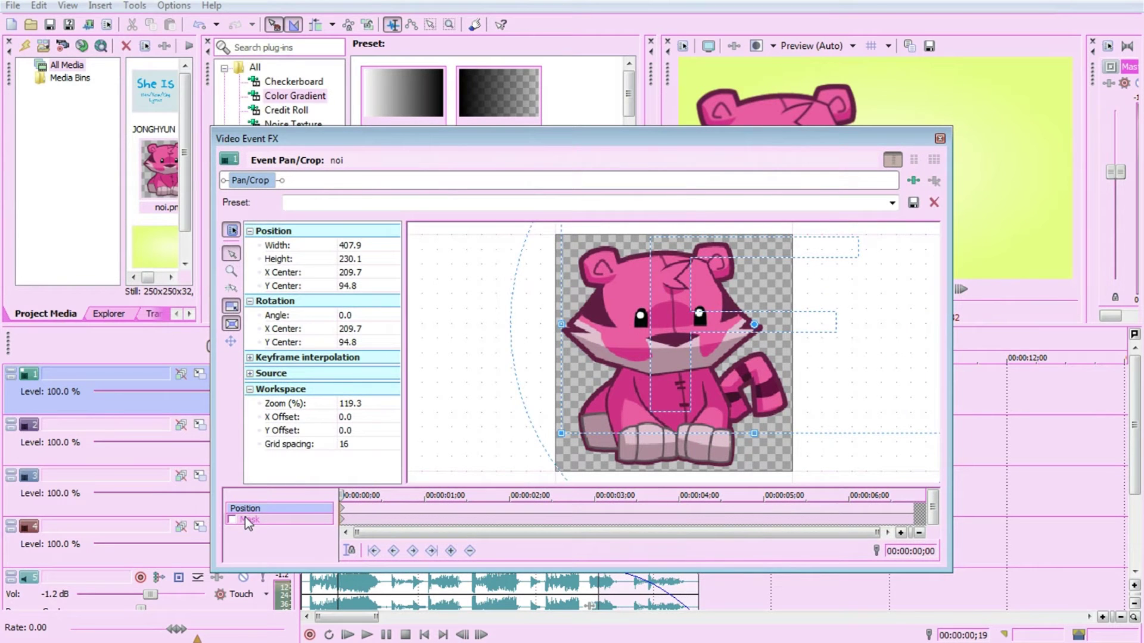
Enable the Mask for the top tiger in Pan/Crop and centre the view on it
{"action": "left_click", "coordinate": [245, 518]}
{"action": "left_click", "coordinate": [232, 519]}
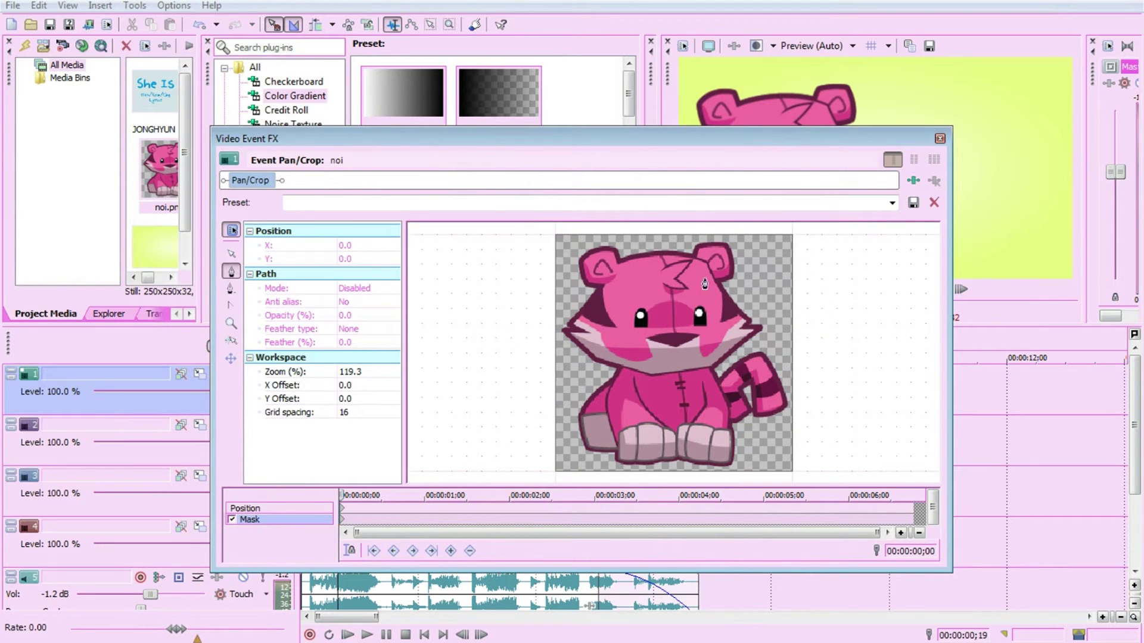
{"action": "scroll", "coordinate": [912, 284], "scroll_direction": "down", "scroll_amount": 1}
{"action": "scroll", "coordinate": [912, 284], "scroll_direction": "up", "scroll_amount": 4}
{"action": "scroll", "coordinate": [912, 283], "scroll_direction": "down", "scroll_amount": 3}
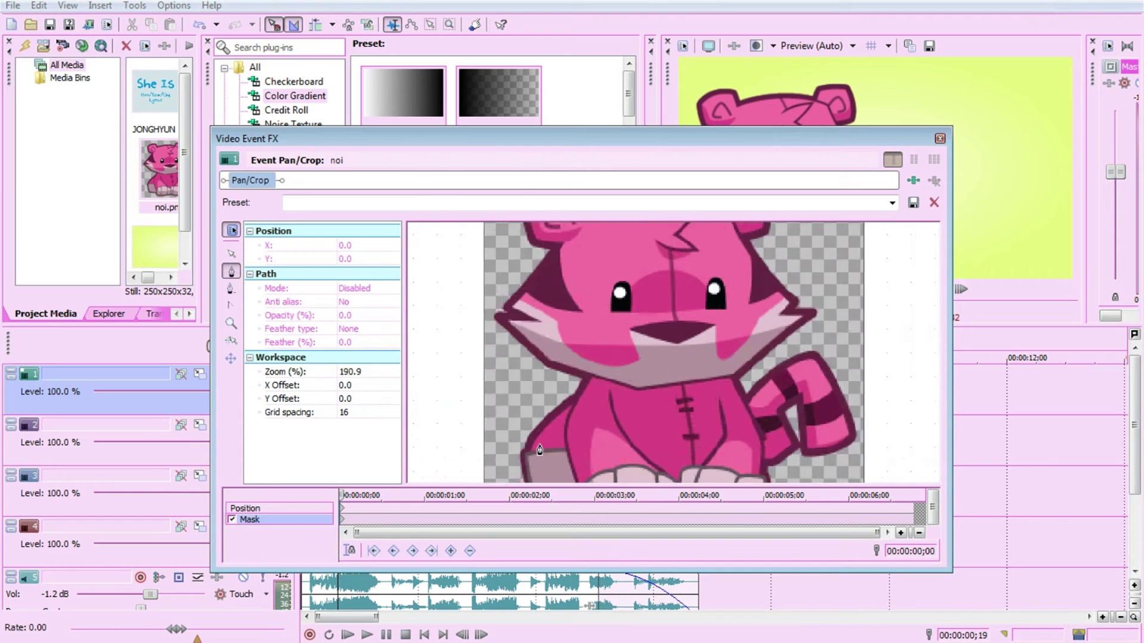
{"action": "left_click", "coordinate": [321, 508]}
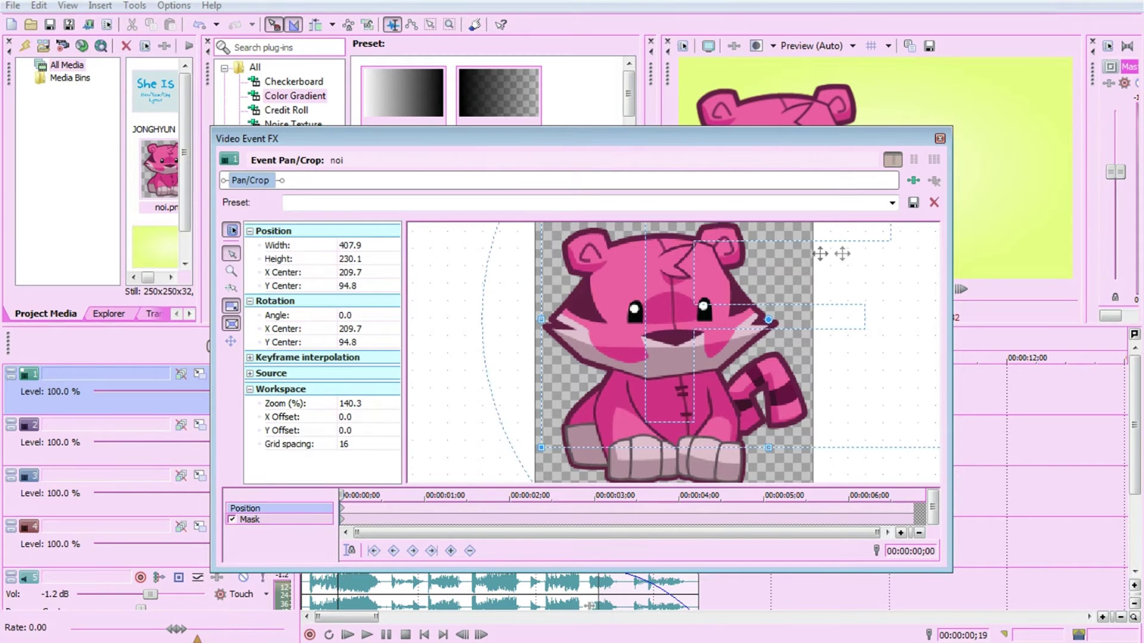
{"action": "left_click_drag", "start_coordinate": [442, 309], "coordinate": [454, 356]}
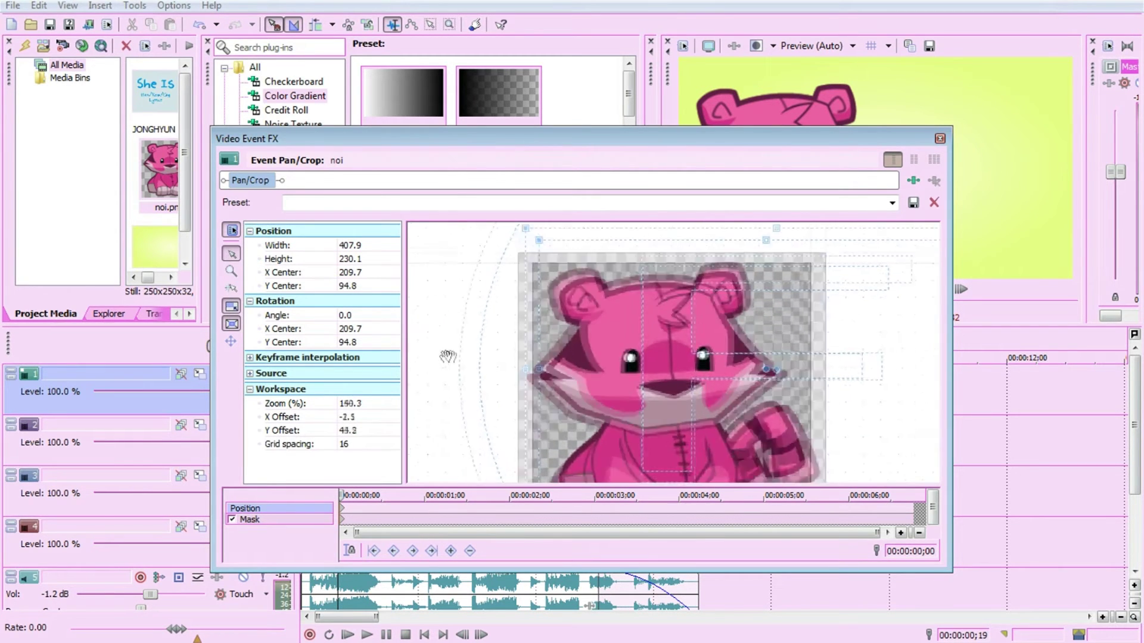
{"action": "scroll", "coordinate": [456, 356], "scroll_direction": "up", "scroll_amount": 3}
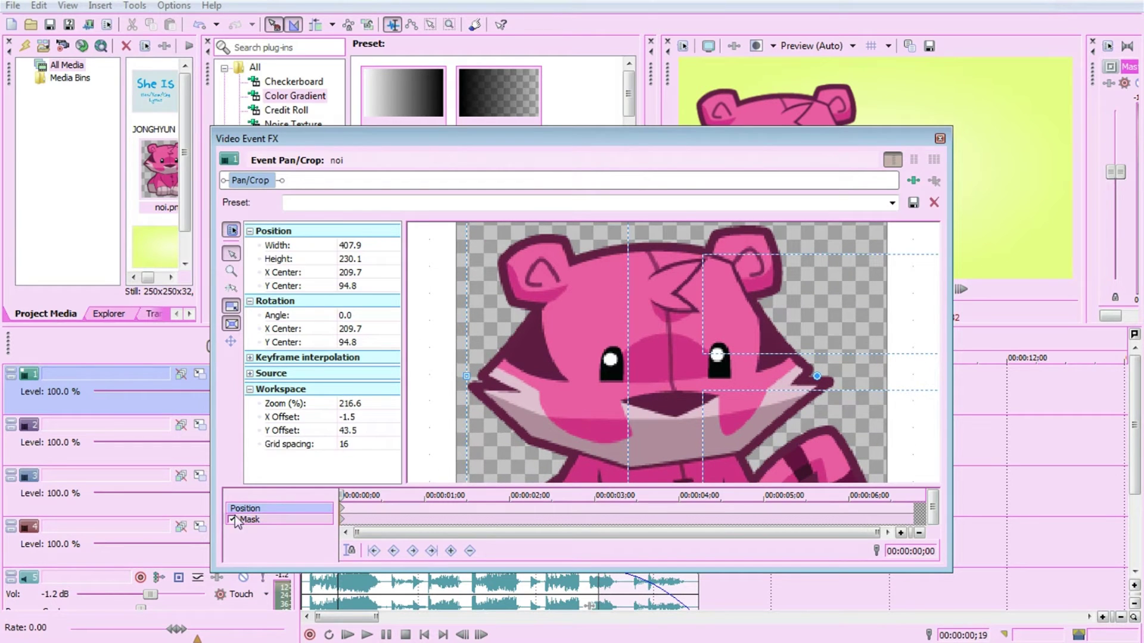
{"action": "left_click", "coordinate": [250, 520]}
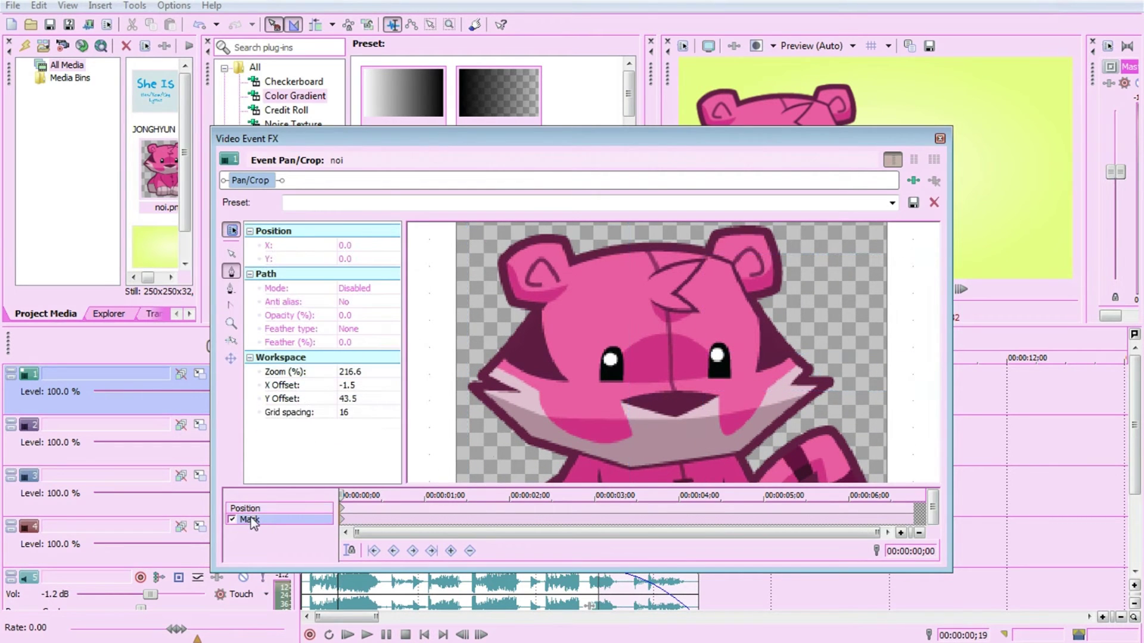
Trace mask points along the tiger's chin, jaw and right side of the head
{"action": "left_click", "coordinate": [460, 403]}
{"action": "left_click", "coordinate": [521, 459]}
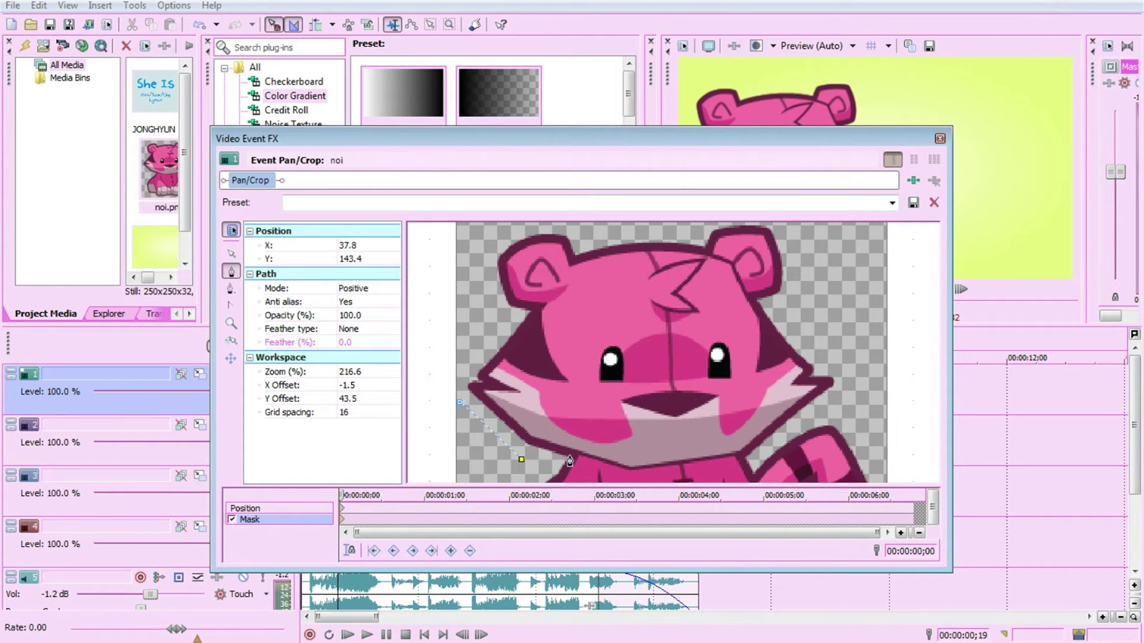
{"action": "left_click", "coordinate": [569, 459]}
{"action": "left_click", "coordinate": [630, 472]}
{"action": "left_click", "coordinate": [743, 459]}
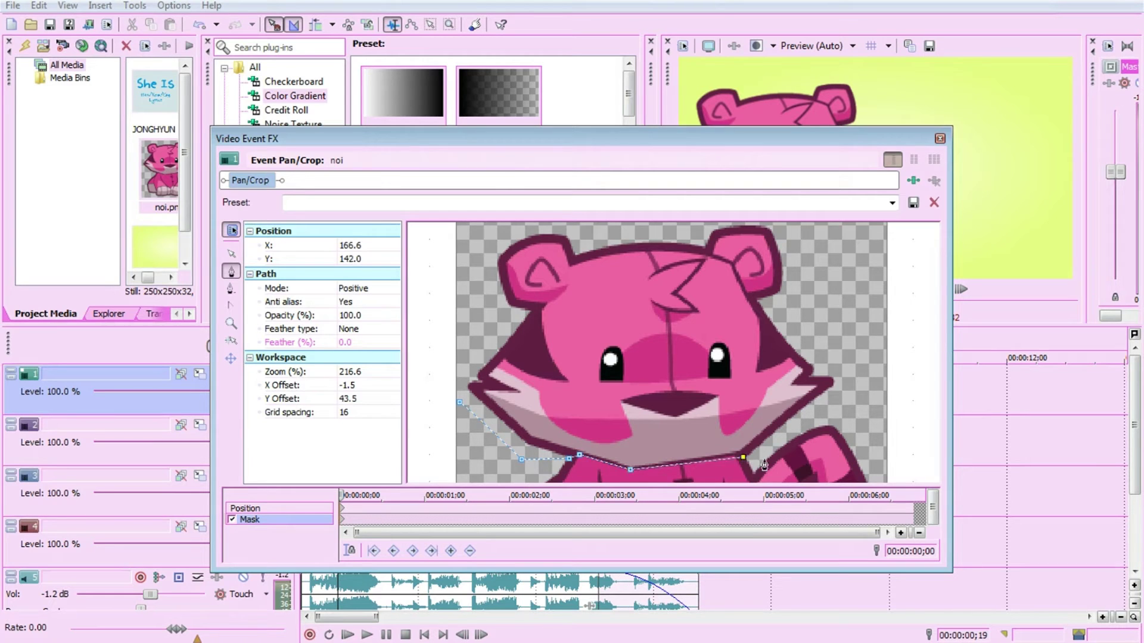
{"action": "left_click", "coordinate": [841, 388]}
{"action": "left_click", "coordinate": [846, 272]}
{"action": "scroll", "coordinate": [811, 258], "scroll_direction": "down", "scroll_amount": 2}
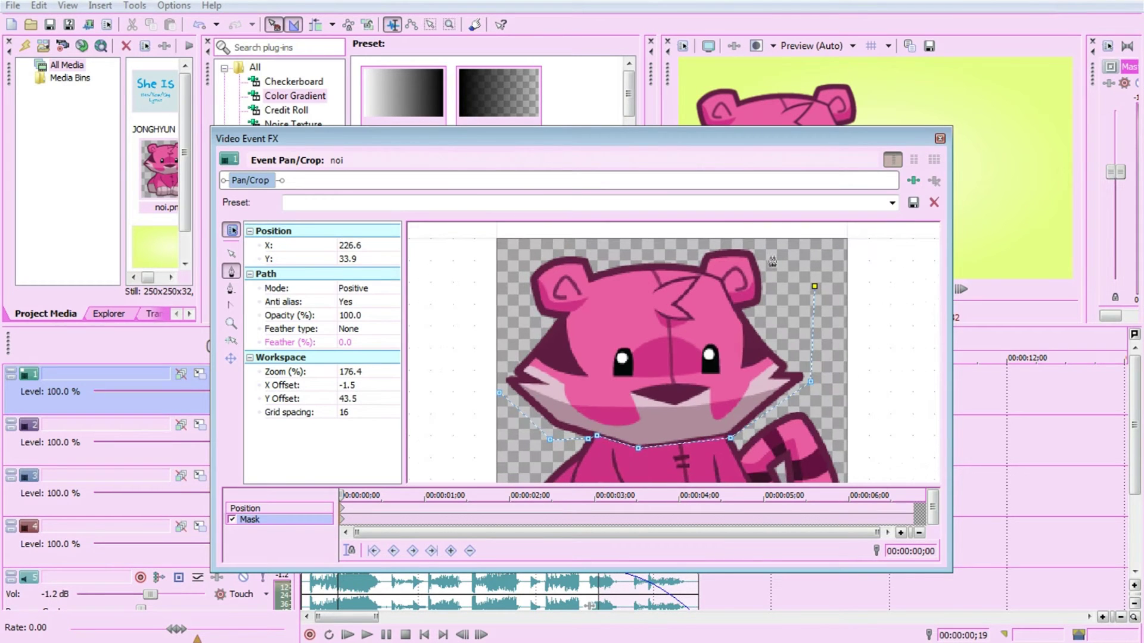
Finish the mask across the top of the head, close the outline and the effects window
{"action": "left_click", "coordinate": [769, 242]}
{"action": "left_click", "coordinate": [601, 242]}
{"action": "left_click", "coordinate": [537, 245]}
{"action": "left_click", "coordinate": [456, 297]}
{"action": "left_click", "coordinate": [471, 393]}
{"action": "left_click", "coordinate": [499, 394]}
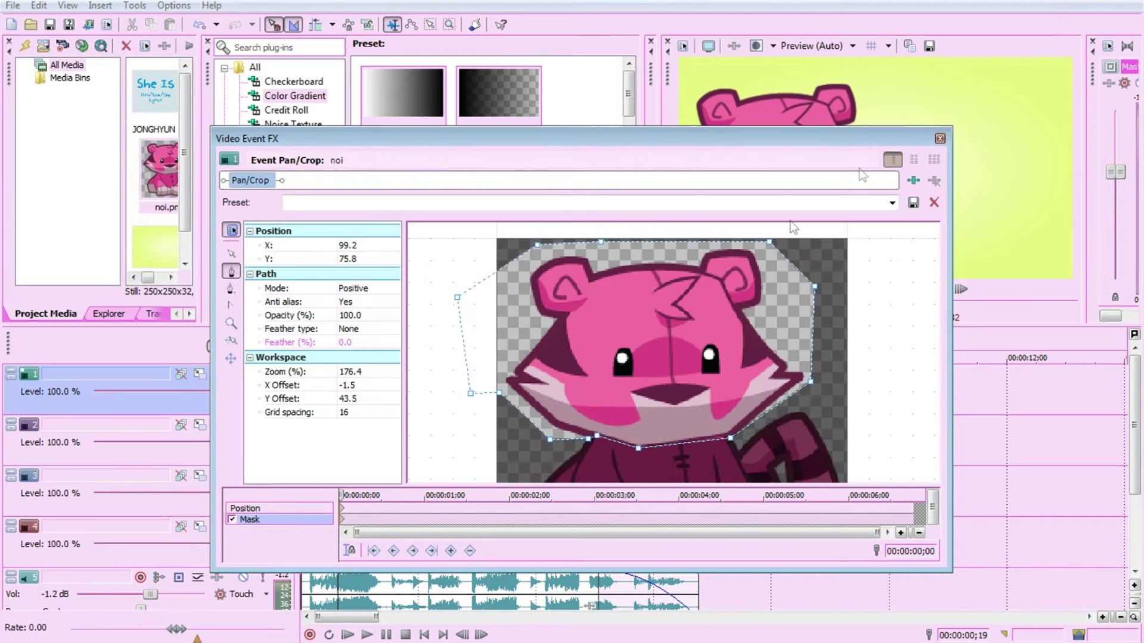
{"action": "left_click", "coordinate": [287, 504]}
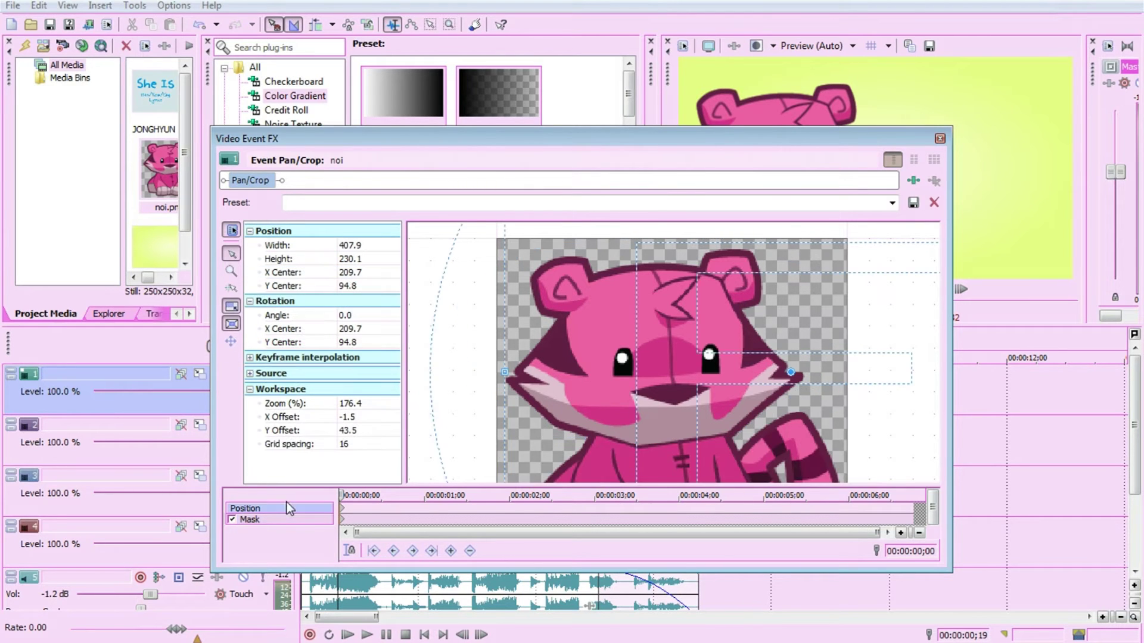
{"action": "left_click", "coordinate": [939, 139]}
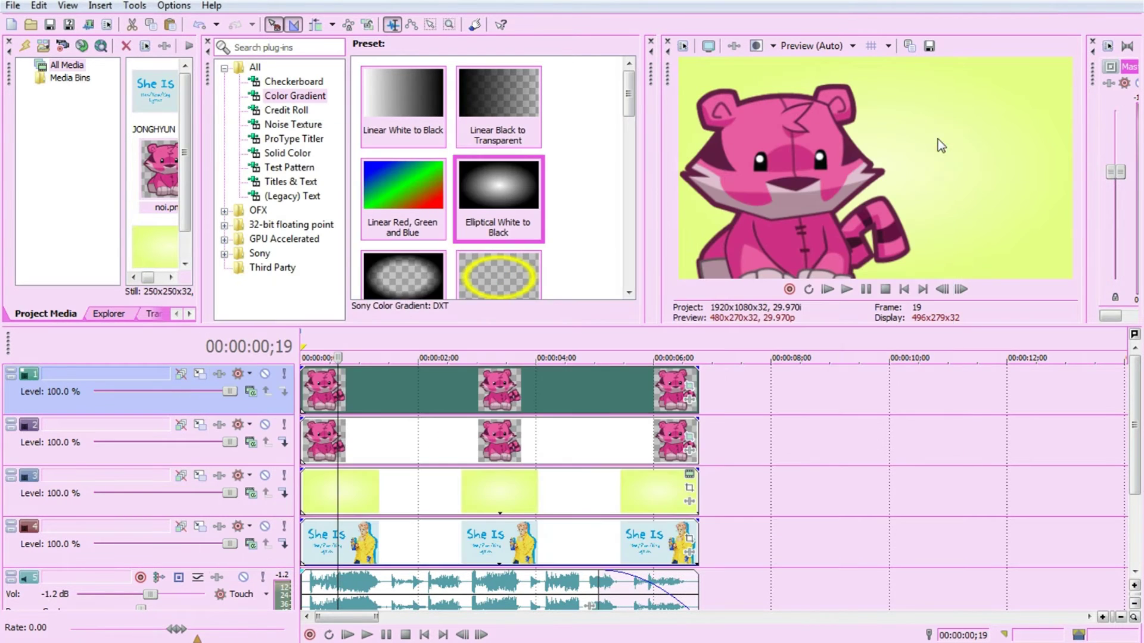
Open the track 2 tiger's Pan/Crop mask and zoom in on its lower body
{"action": "left_click", "coordinate": [689, 436]}
{"action": "left_click", "coordinate": [269, 520]}
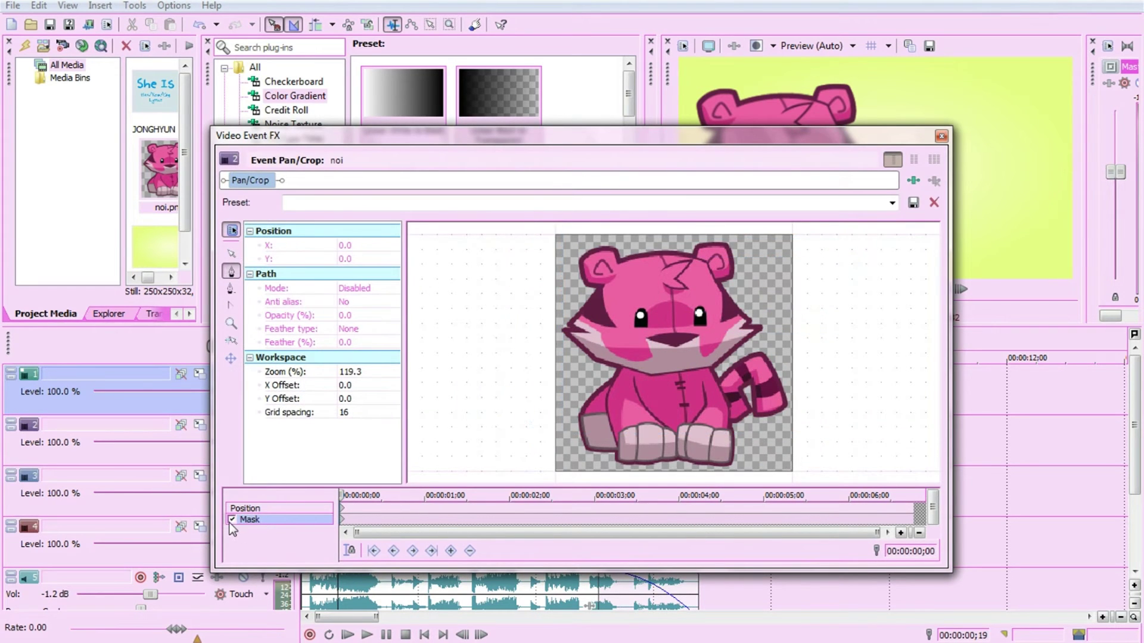
{"action": "scroll", "coordinate": [855, 409], "scroll_direction": "up", "scroll_amount": 3}
{"action": "scroll", "coordinate": [855, 408], "scroll_direction": "down", "scroll_amount": 4}
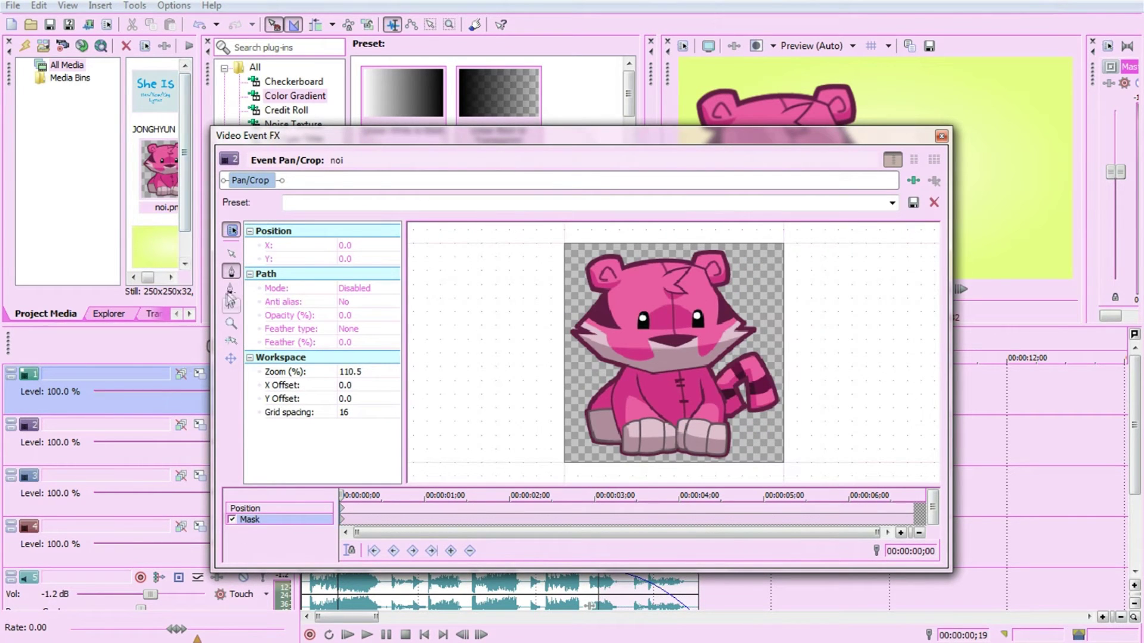
{"action": "left_click", "coordinate": [231, 324]}
{"action": "left_click_drag", "start_coordinate": [455, 396], "coordinate": [560, 403]}
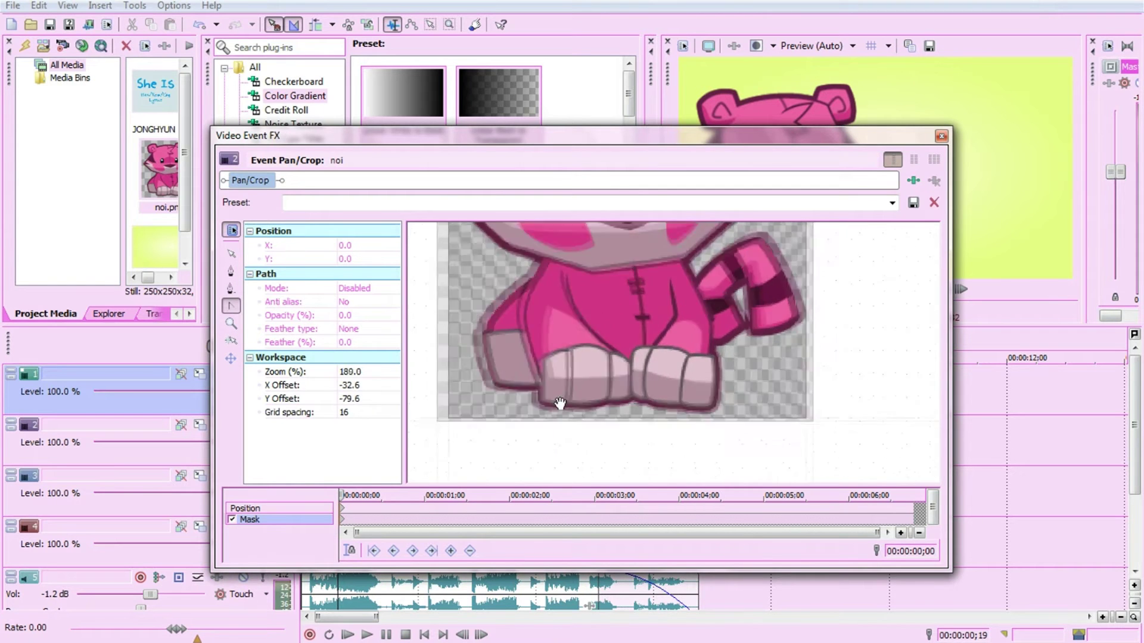
{"action": "scroll", "coordinate": [560, 403], "scroll_direction": "up", "scroll_amount": 2}
{"action": "left_click_drag", "start_coordinate": [595, 316], "coordinate": [643, 336]}
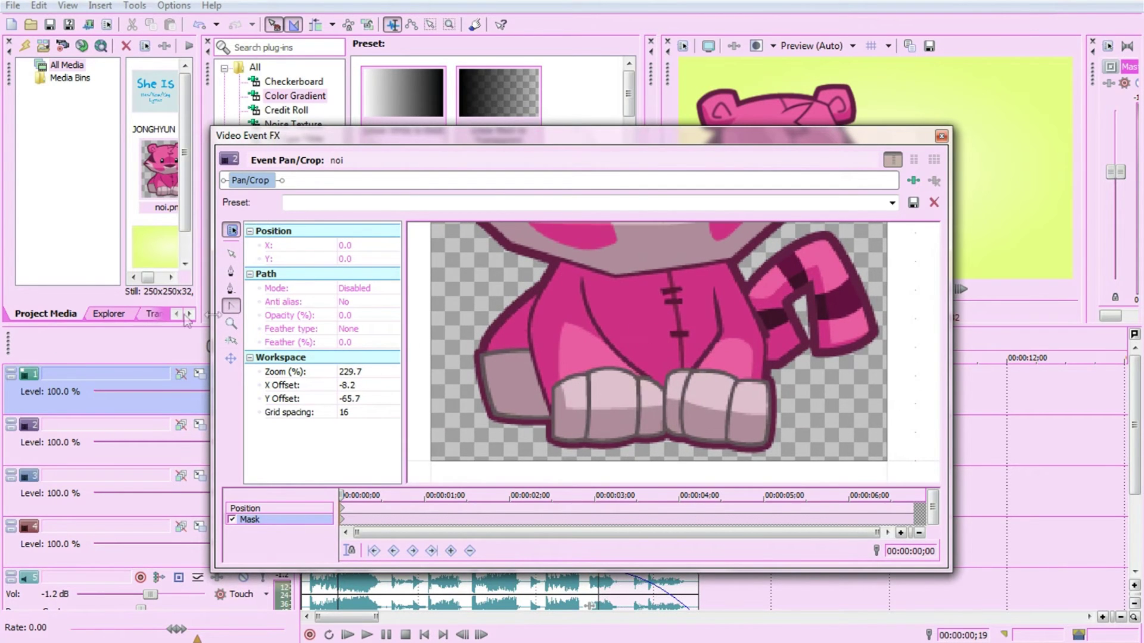
{"action": "left_click", "coordinate": [232, 271]}
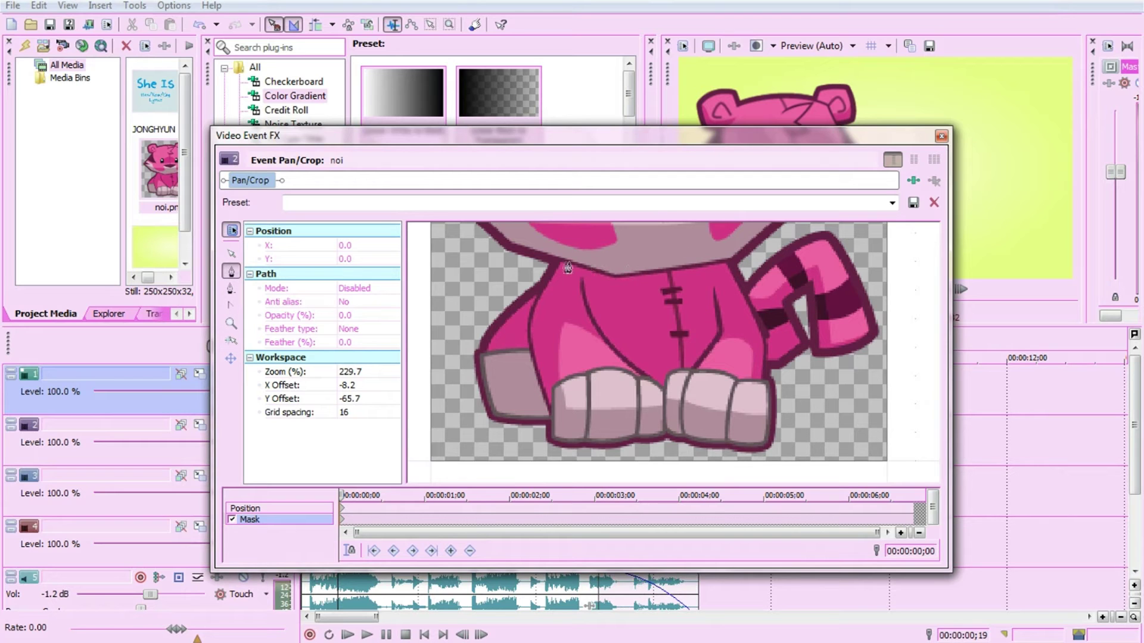
Place mask points from the left shoulder across the neck and around the tail
{"action": "left_click", "coordinate": [537, 274]}
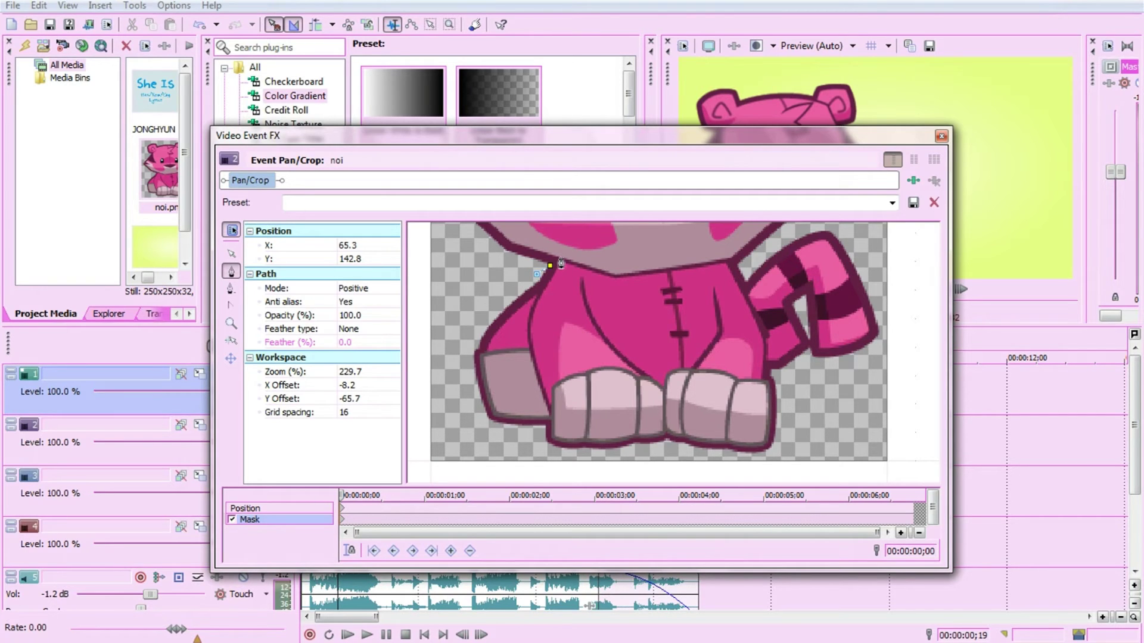
{"action": "left_click", "coordinate": [561, 259]}
{"action": "left_click", "coordinate": [626, 259]}
{"action": "left_click", "coordinate": [705, 252]}
{"action": "left_click", "coordinate": [737, 263]}
{"action": "scroll", "coordinate": [808, 238], "scroll_direction": "down", "scroll_amount": 2}
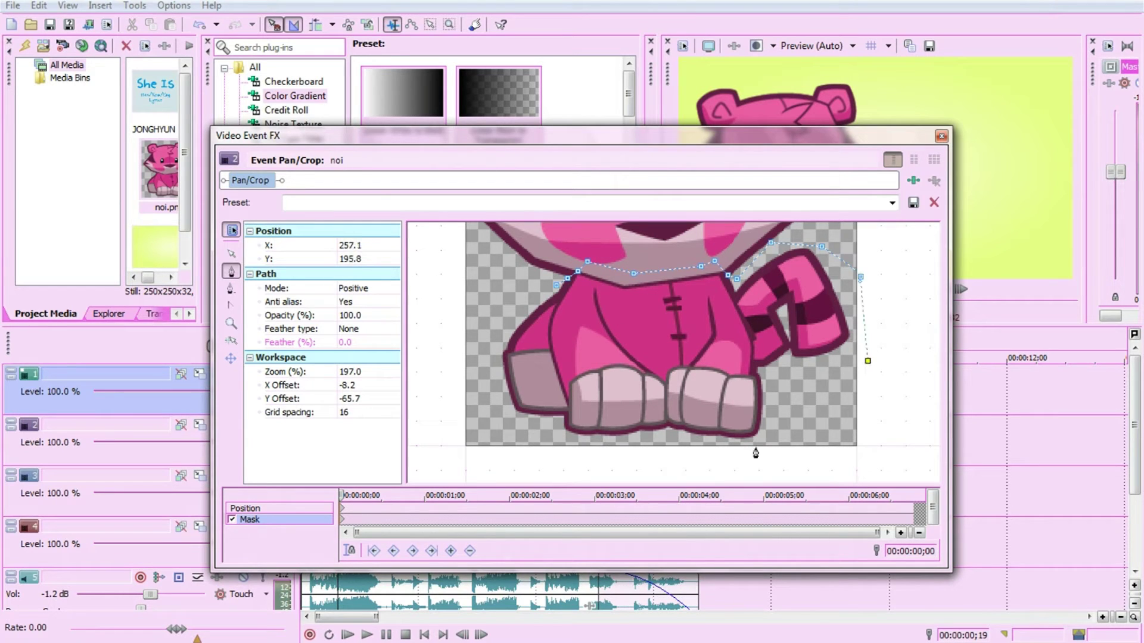
{"action": "left_click", "coordinate": [799, 380]}
{"action": "left_click", "coordinate": [786, 385]}
Continue the mask down the right side, along the bottom and up the left, then close it and the window
{"action": "left_click", "coordinate": [778, 422]}
{"action": "left_click", "coordinate": [766, 454]}
{"action": "left_click", "coordinate": [690, 454]}
{"action": "left_click", "coordinate": [645, 447]}
{"action": "left_click", "coordinate": [582, 447]}
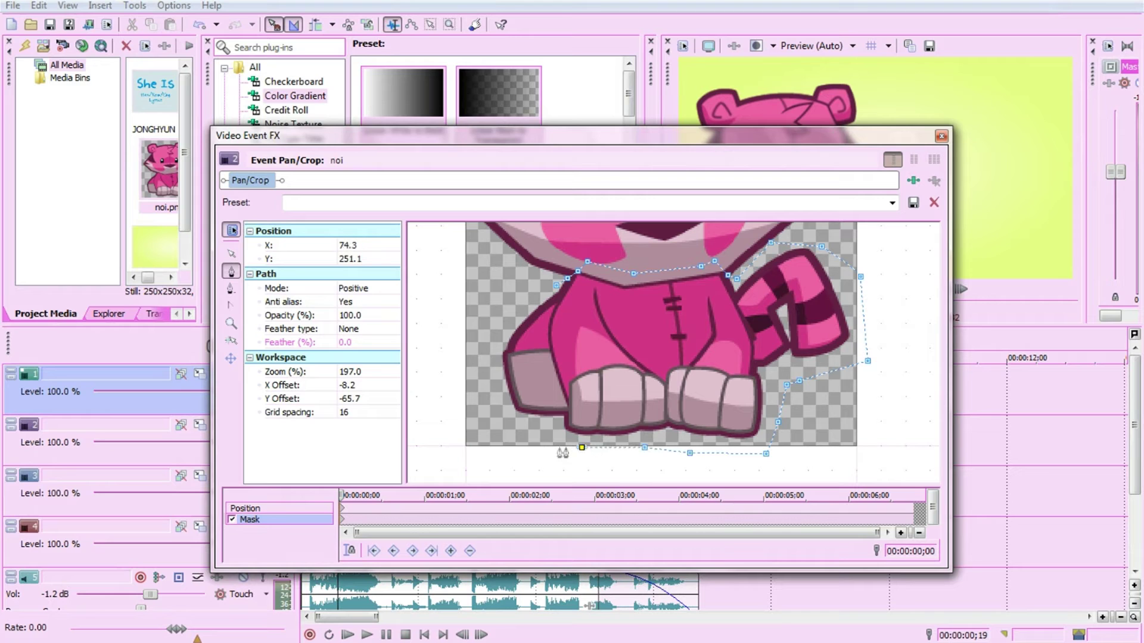
{"action": "left_click", "coordinate": [538, 447]}
{"action": "left_click", "coordinate": [502, 426]}
{"action": "left_click", "coordinate": [484, 337]}
{"action": "left_click", "coordinate": [556, 286]}
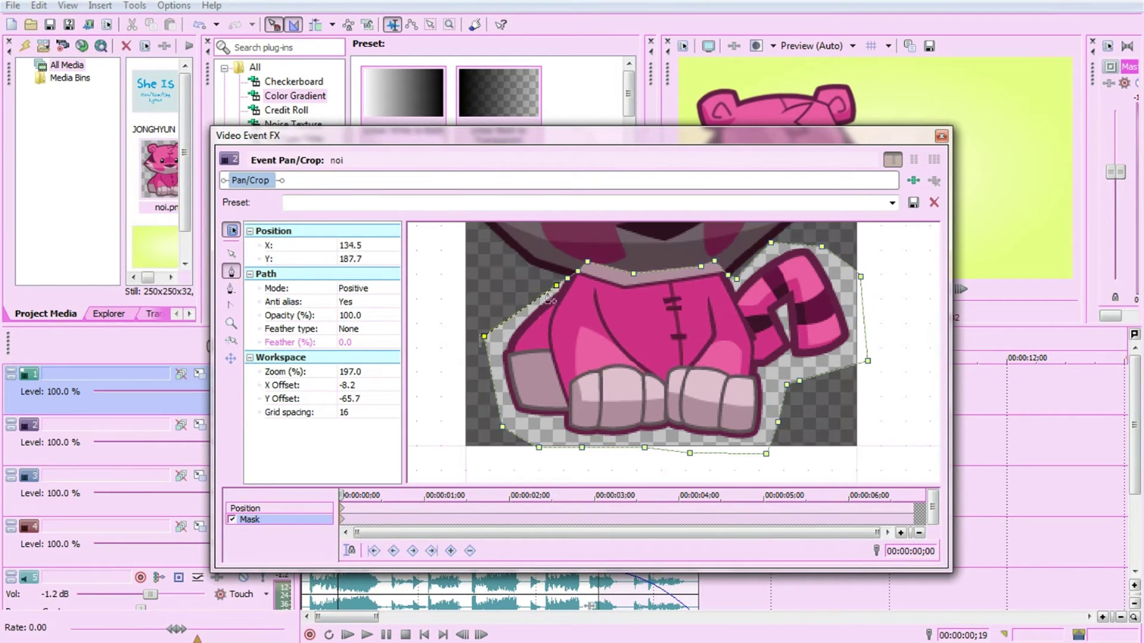
{"action": "left_click", "coordinate": [249, 508]}
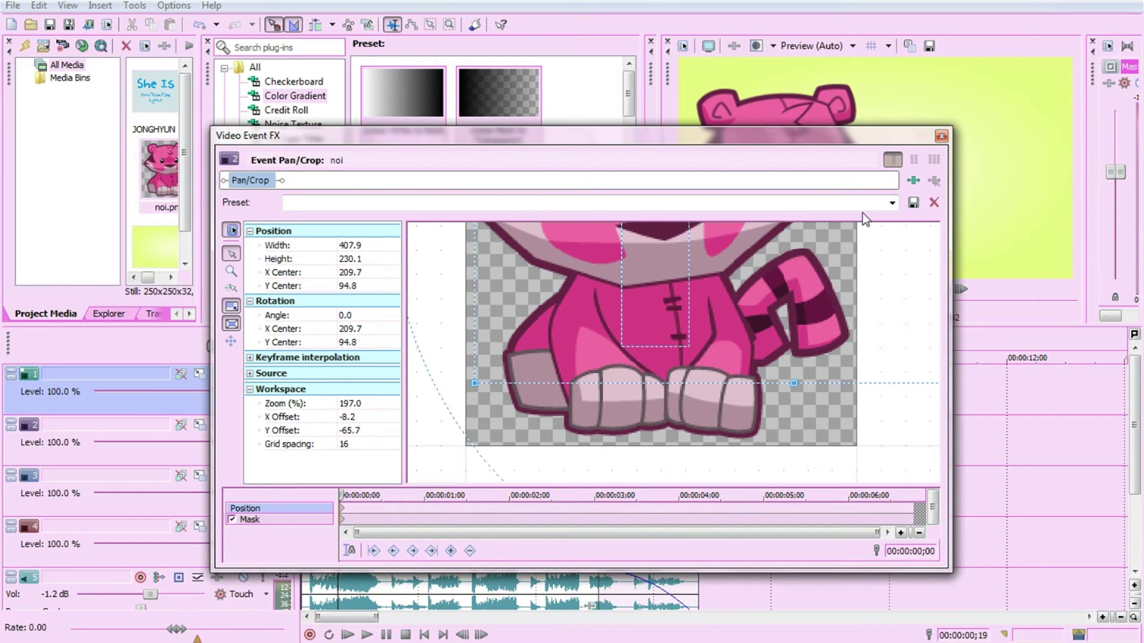
{"action": "left_click", "coordinate": [941, 135]}
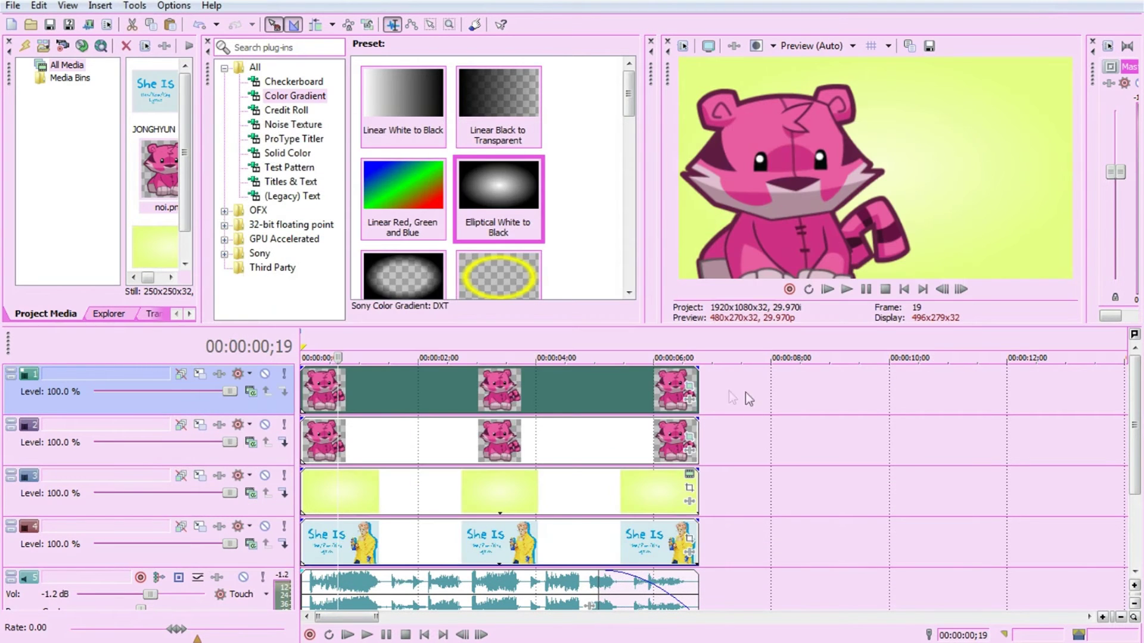
Move the top tiger's rotation centre onto its chest (X 127.1, Y 144.1) and reopen Pan/Crop
{"action": "left_click", "coordinate": [684, 384]}
{"action": "scroll", "coordinate": [655, 361], "scroll_direction": "down", "scroll_amount": 3}
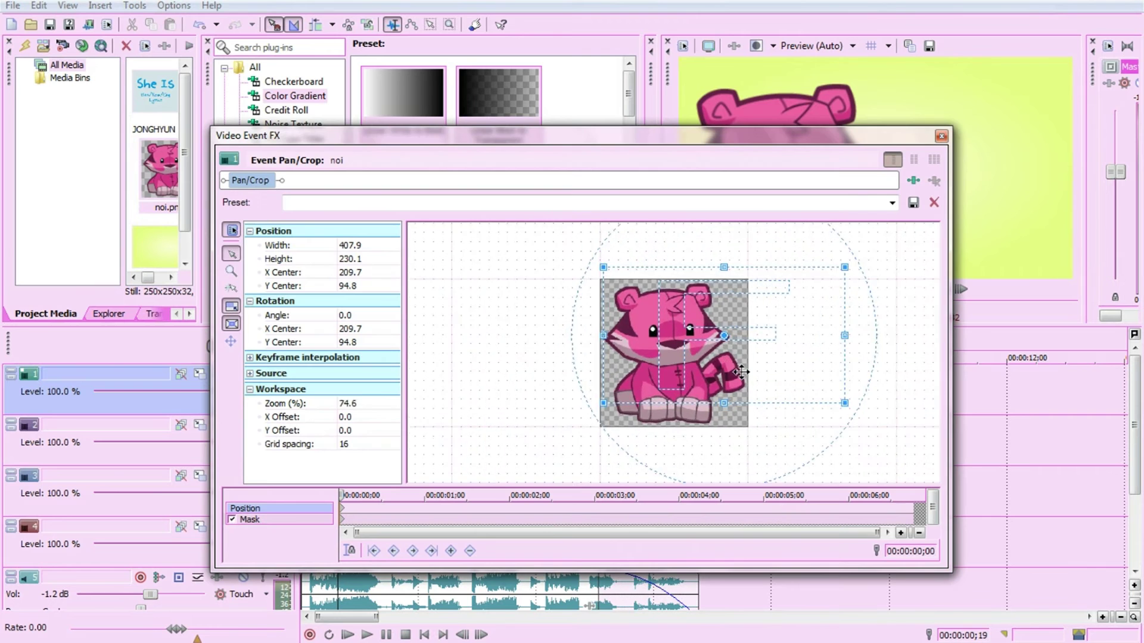
{"action": "scroll", "coordinate": [785, 390], "scroll_direction": "up", "scroll_amount": 6}
{"action": "scroll", "coordinate": [774, 381], "scroll_direction": "down", "scroll_amount": 2}
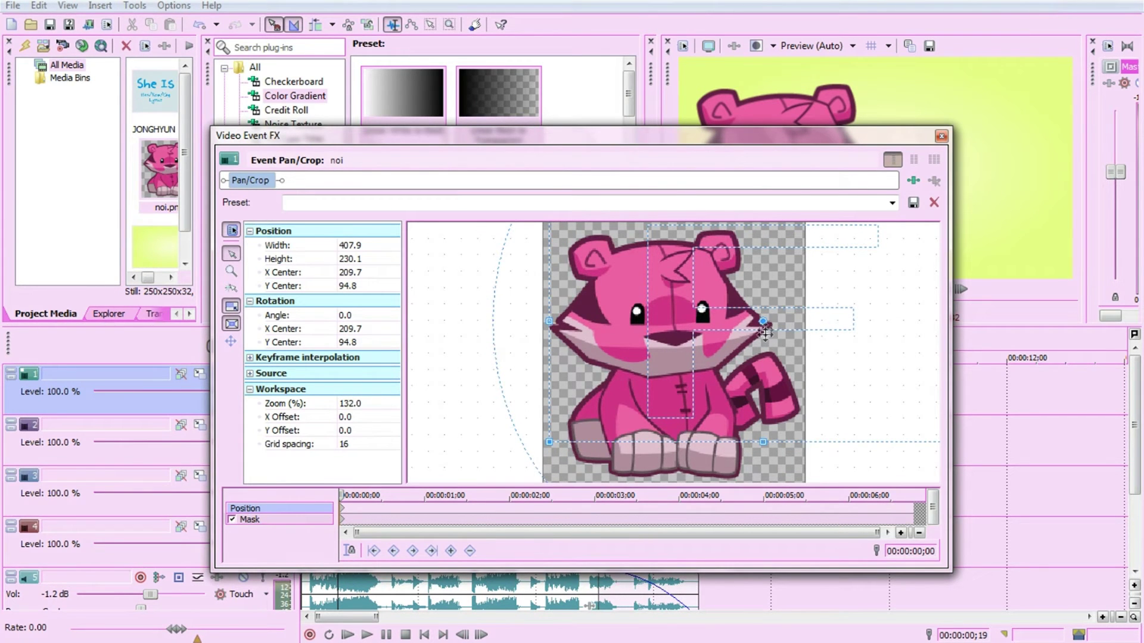
{"action": "left_click_drag", "start_coordinate": [762, 322], "coordinate": [676, 372]}
{"action": "left_click", "coordinate": [941, 137]}
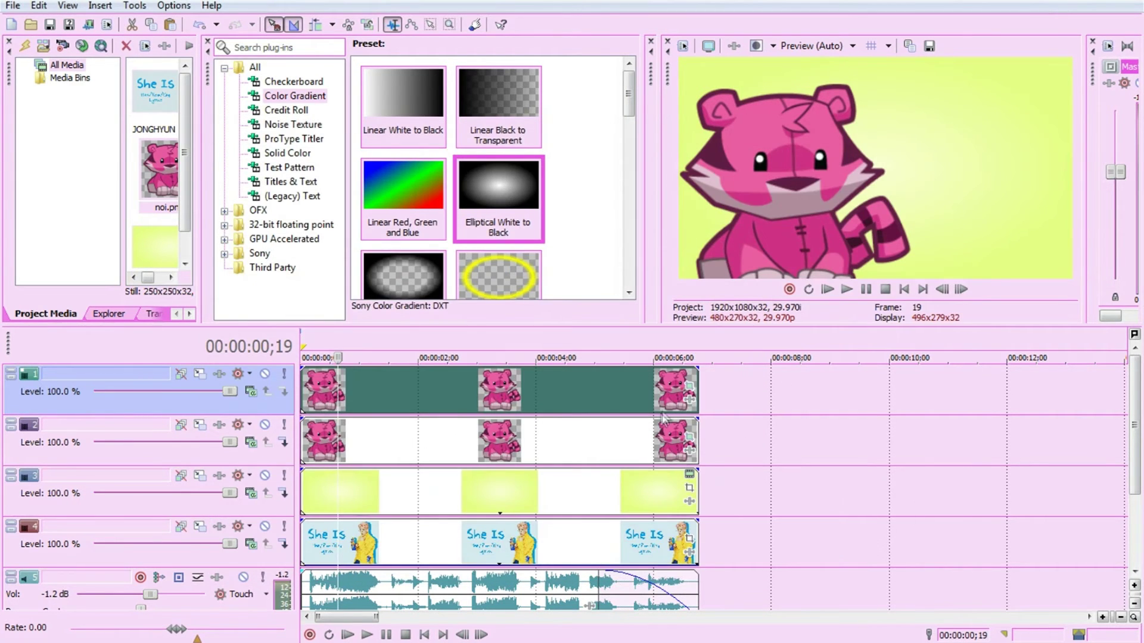
{"action": "left_click", "coordinate": [690, 386]}
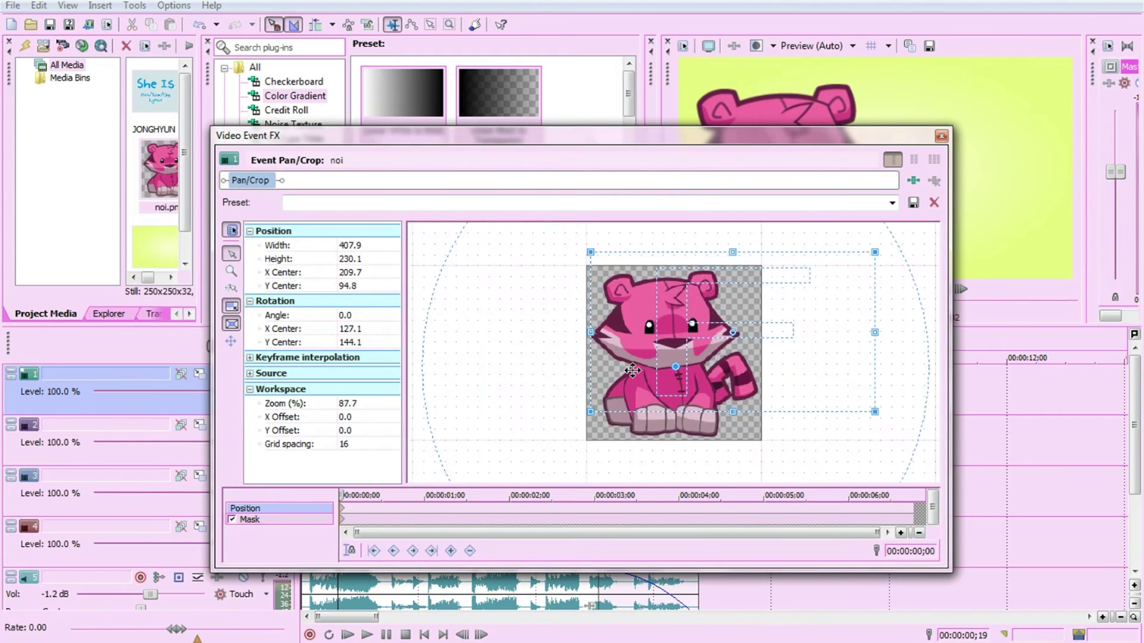
{"action": "scroll", "coordinate": [632, 370], "scroll_direction": "down", "scroll_amount": 3}
Rotate the tiger head frame to an angle of -361.3 and rearrange the effects window
{"action": "left_click_drag", "start_coordinate": [663, 138], "coordinate": [333, 144]}
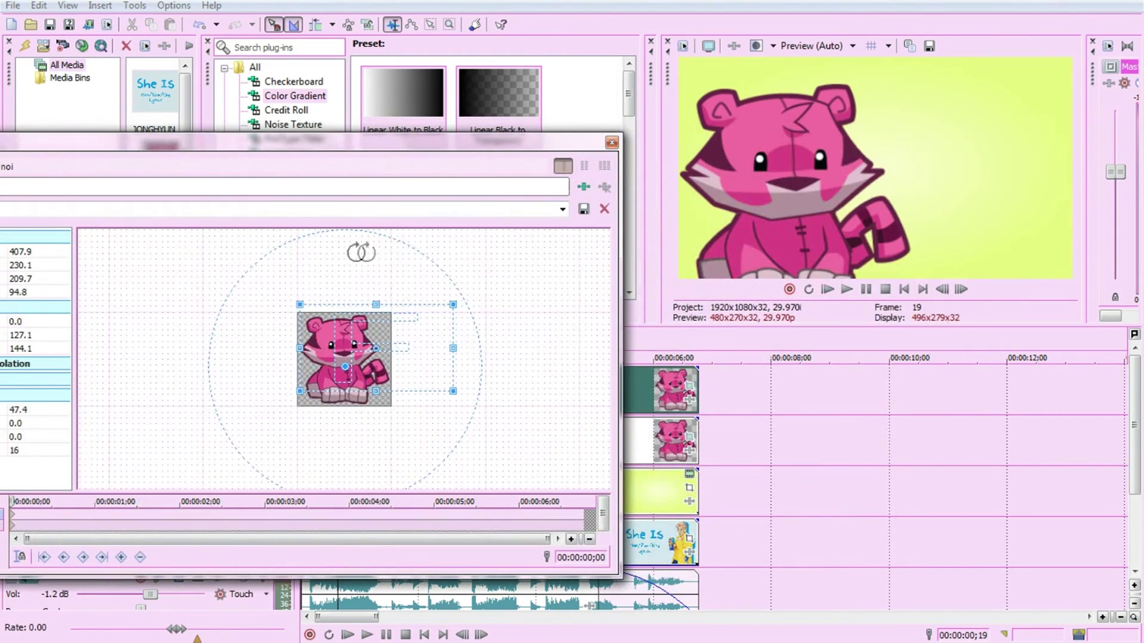
{"action": "left_click_drag", "start_coordinate": [391, 250], "coordinate": [414, 237]}
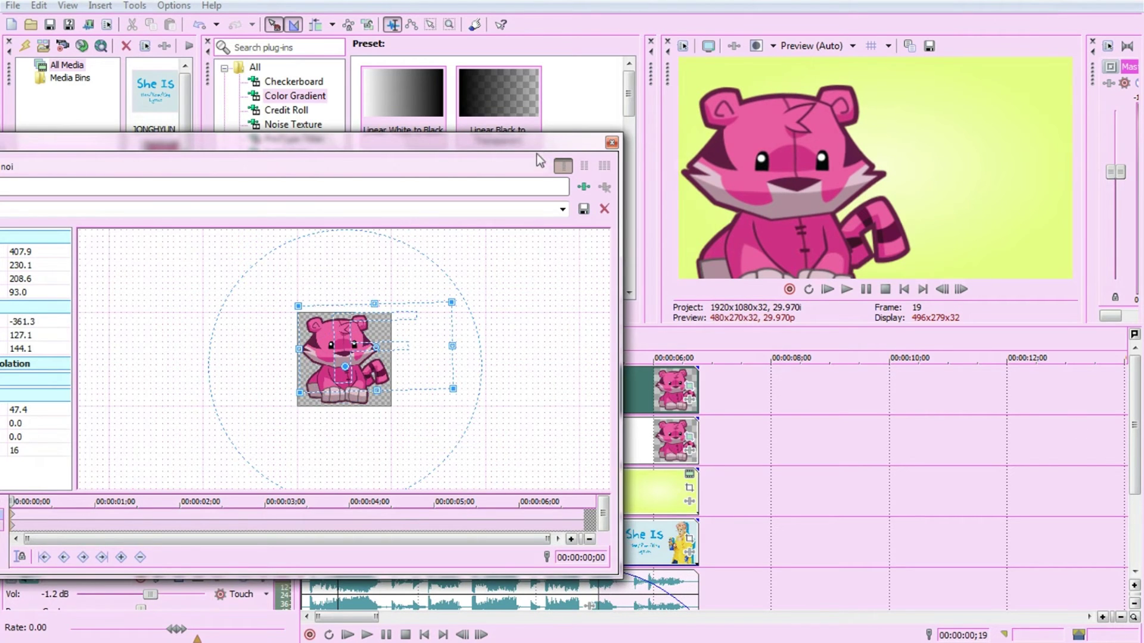
{"action": "left_click_drag", "start_coordinate": [566, 146], "coordinate": [594, 135]}
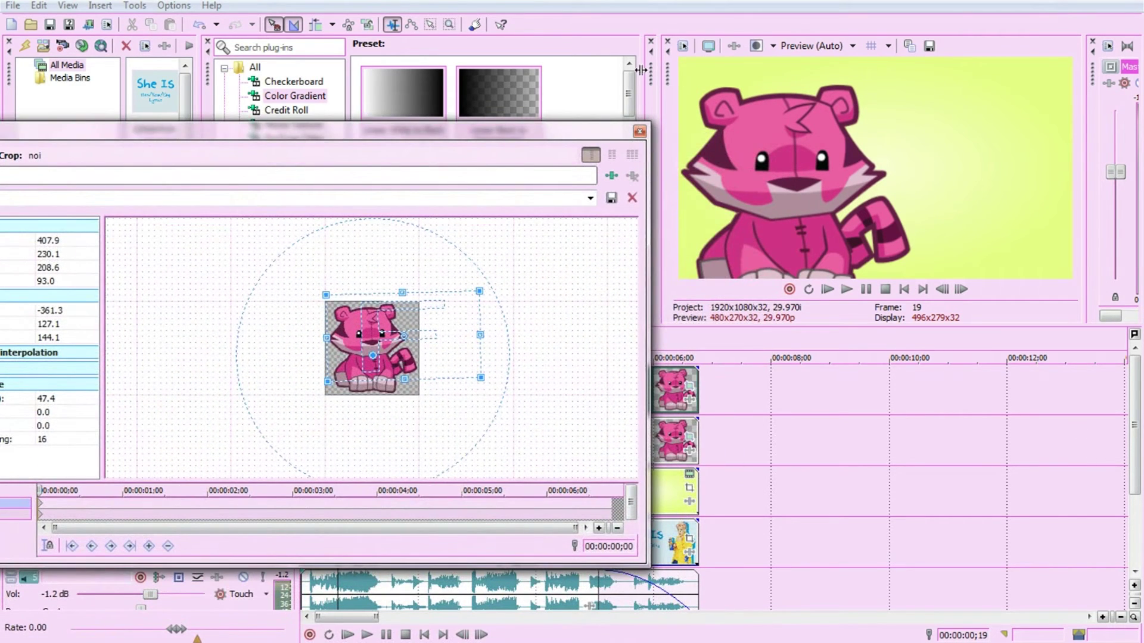
{"action": "left_click_drag", "start_coordinate": [648, 163], "coordinate": [571, 163]}
{"action": "left_click_drag", "start_coordinate": [505, 142], "coordinate": [613, 98]}
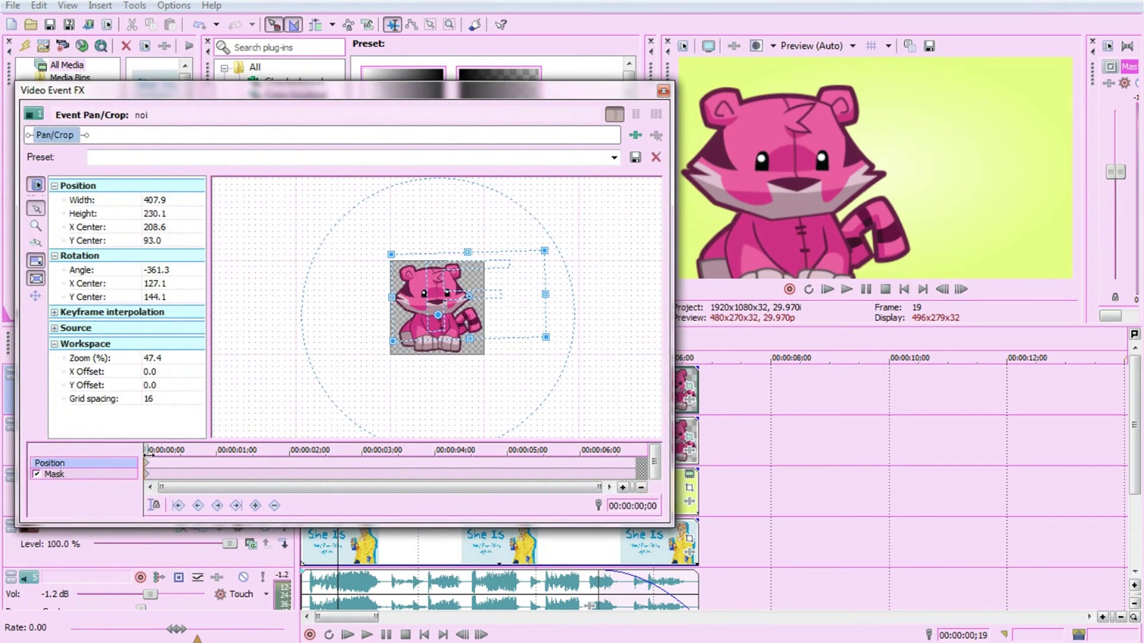
{"action": "mouse_move", "coordinate": [148, 449]}
{"action": "left_mouse_down"}
{"action": "mouse_move", "coordinate": [177, 450]}
{"action": "mouse_move", "coordinate": [165, 449]}
{"action": "left_mouse_up"}
With Sync Cursor on, add rotation keyframes of -356.8 at frame 7 and -365.2 at frame 13
{"action": "left_click", "coordinate": [153, 506]}
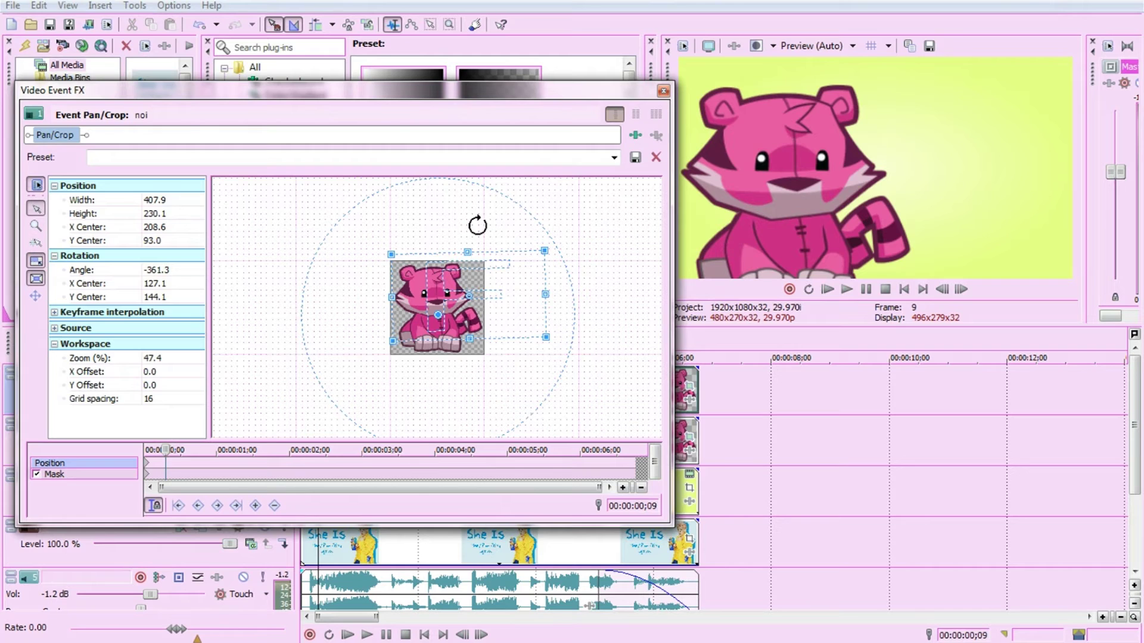
{"action": "left_click_drag", "start_coordinate": [165, 449], "coordinate": [162, 449]}
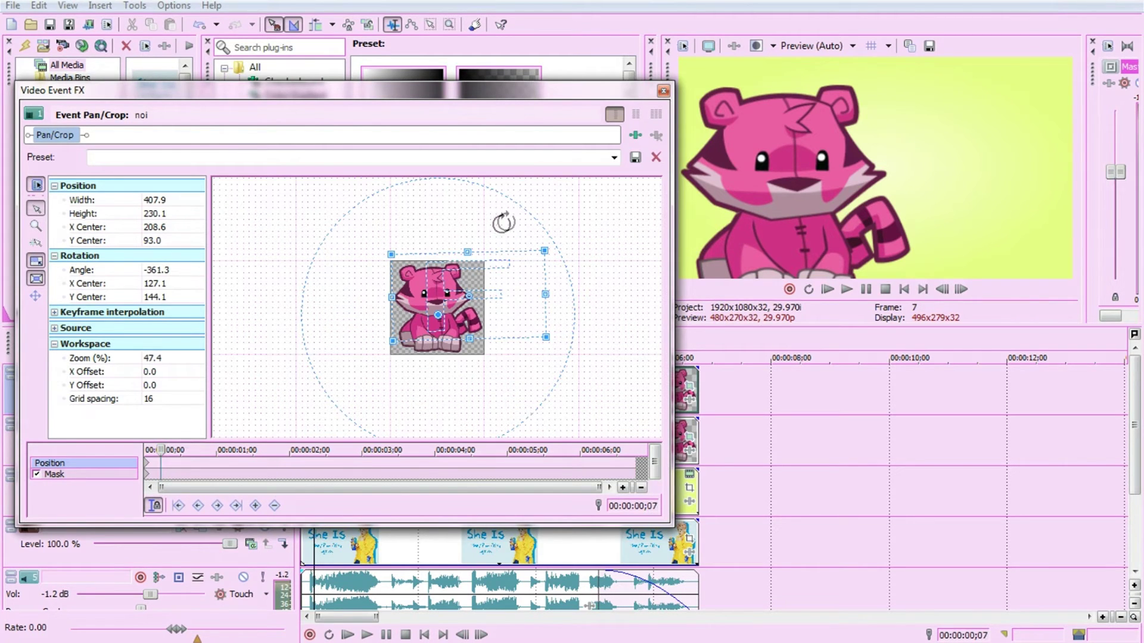
{"action": "mouse_move", "coordinate": [505, 224]}
{"action": "left_mouse_down"}
{"action": "mouse_move", "coordinate": [519, 224]}
{"action": "mouse_move", "coordinate": [505, 236]}
{"action": "left_mouse_up"}
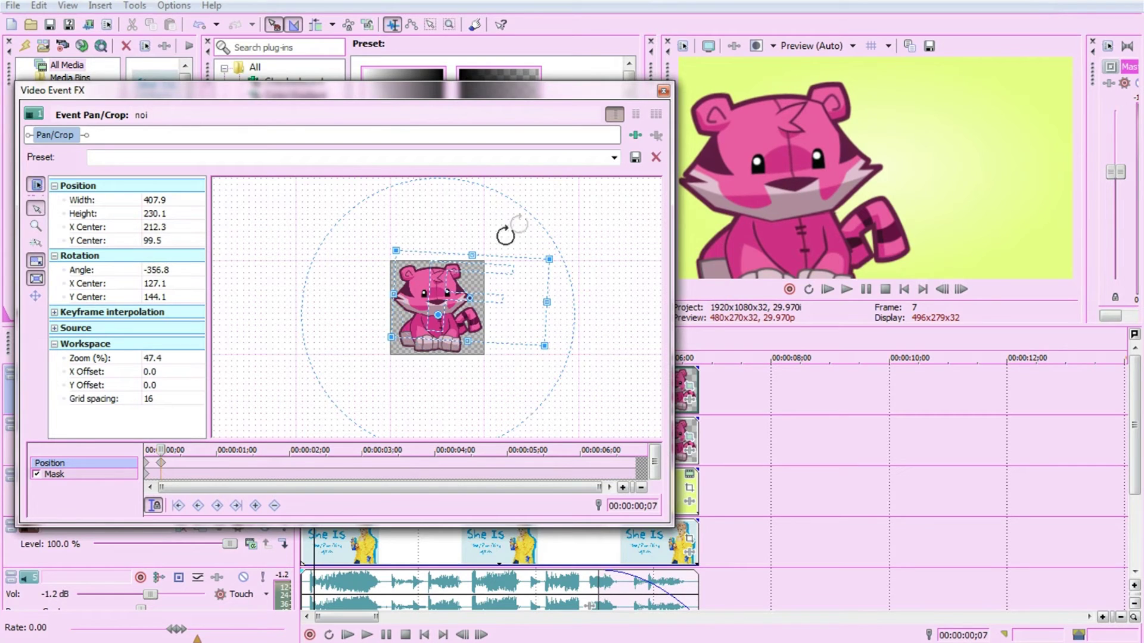
{"action": "left_click_drag", "start_coordinate": [161, 450], "coordinate": [176, 449]}
{"action": "left_click_drag", "start_coordinate": [377, 217], "coordinate": [334, 262]}
{"action": "left_click", "coordinate": [166, 463]}
{"action": "left_click", "coordinate": [161, 463]}
{"action": "left_click", "coordinate": [177, 463]}
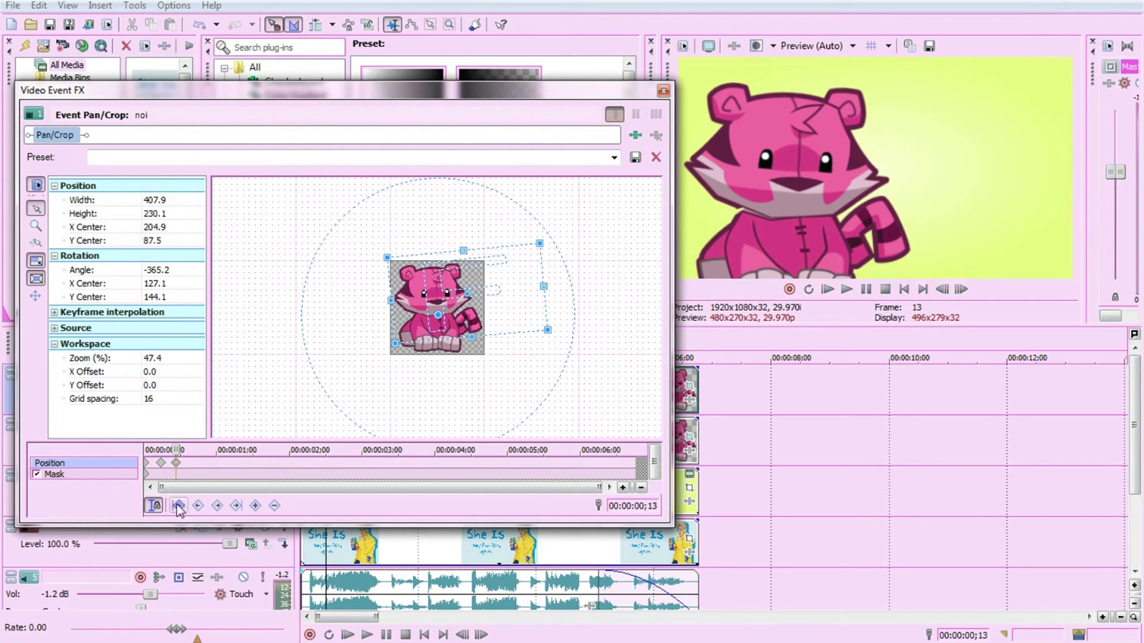
{"action": "left_click", "coordinate": [176, 463]}
Tilt the tiger's head back at frame 21 and paste two pairs of copied sway keyframes after 1;06
{"action": "right_click", "coordinate": [177, 464]}
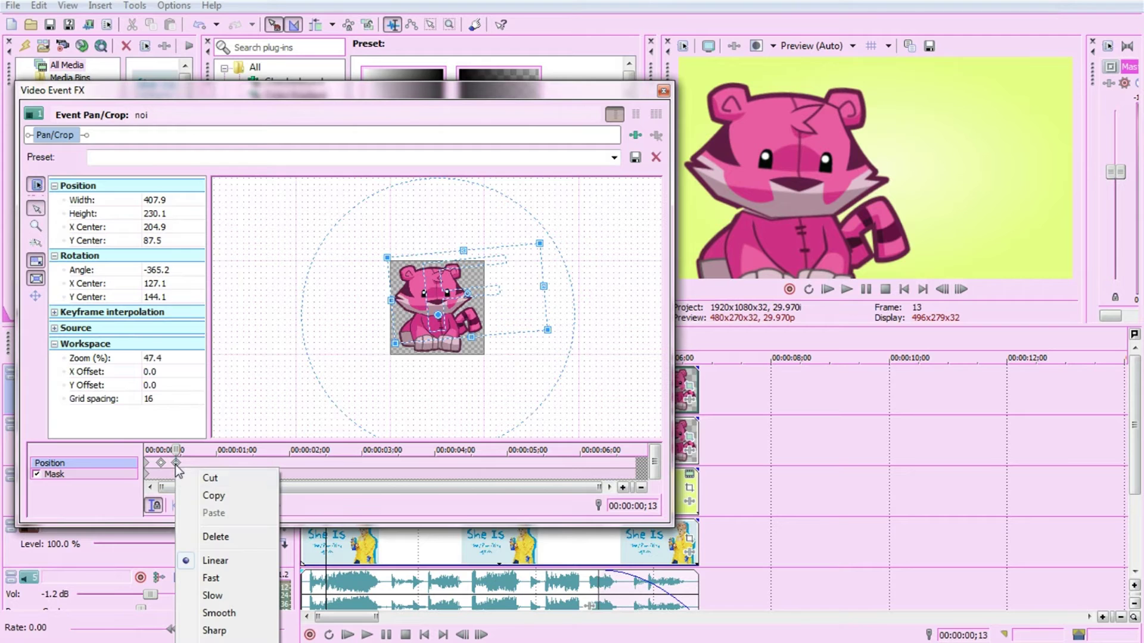
{"action": "left_click", "coordinate": [195, 463]}
{"action": "left_click", "coordinate": [195, 462]}
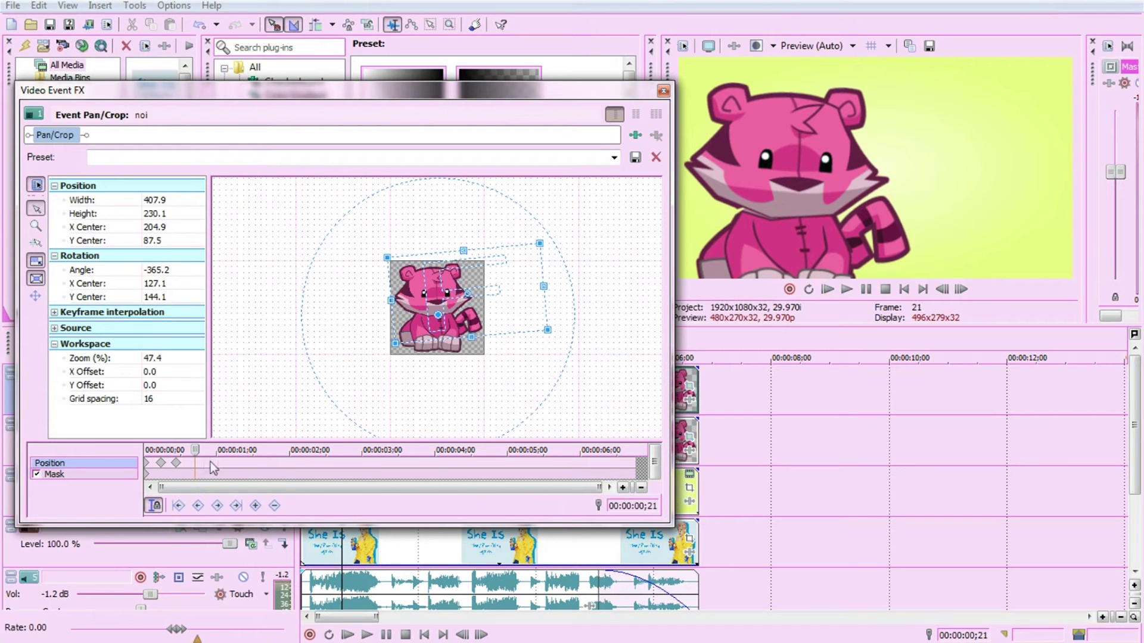
{"action": "left_click_drag", "start_coordinate": [289, 429], "coordinate": [299, 426]}
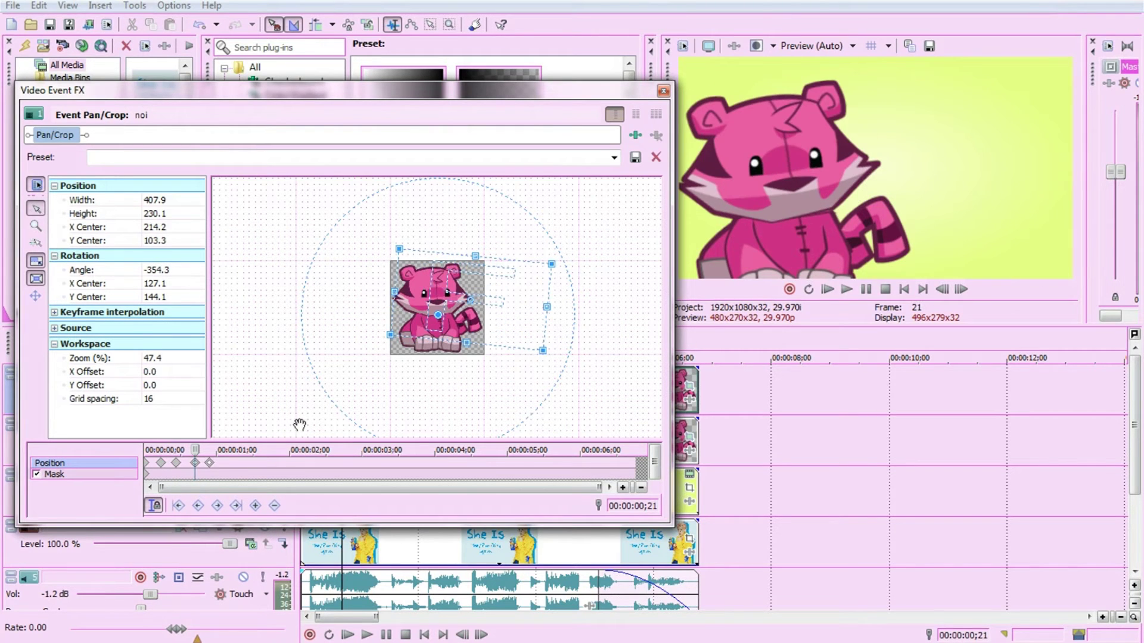
{"action": "left_click", "coordinate": [231, 468]}
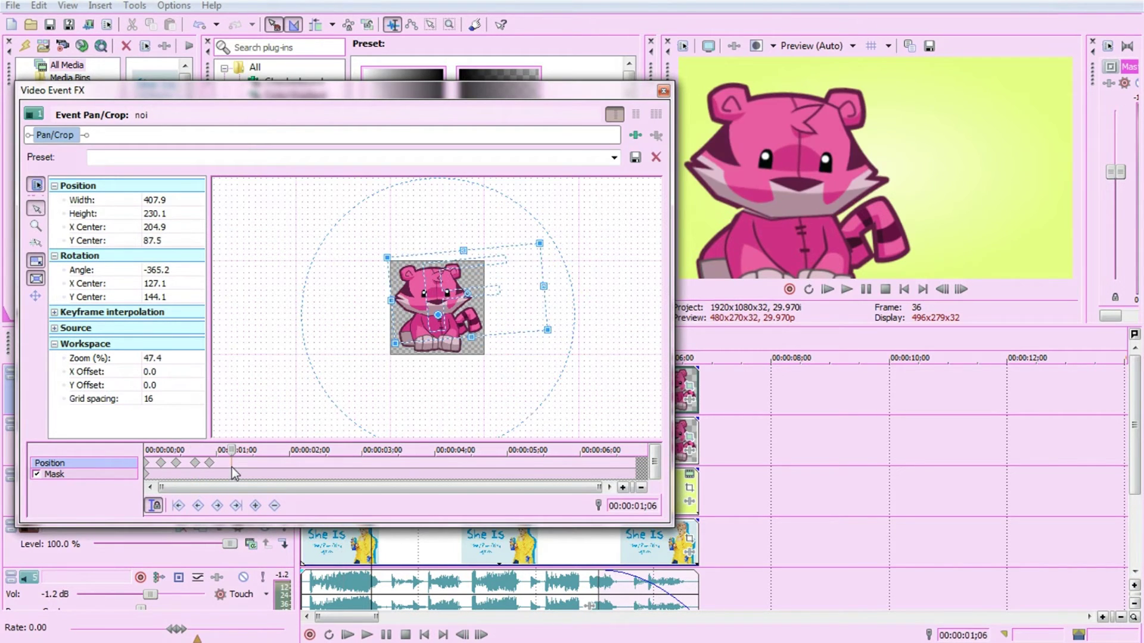
{"action": "left_click", "coordinate": [263, 464]}
{"action": "key", "text": "ctrl+v"}
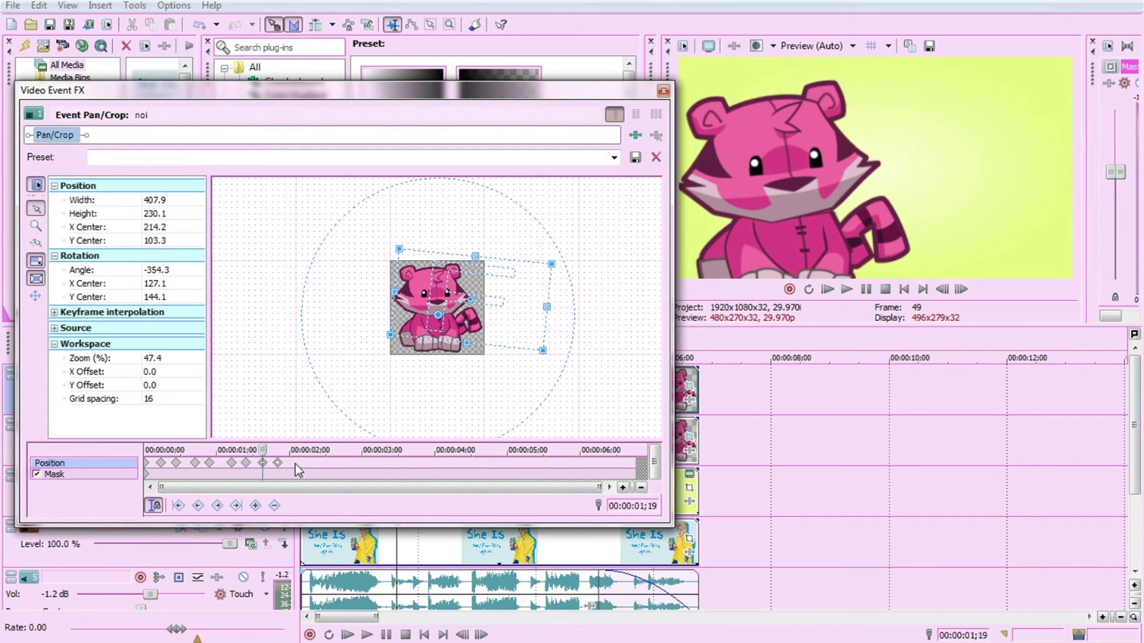
{"action": "left_click", "coordinate": [295, 463]}
{"action": "key", "text": "ctrl+v"}
Shift the pasted and existing position keyframes later for even spacing, previewing the sway
{"action": "left_click", "coordinate": [830, 289]}
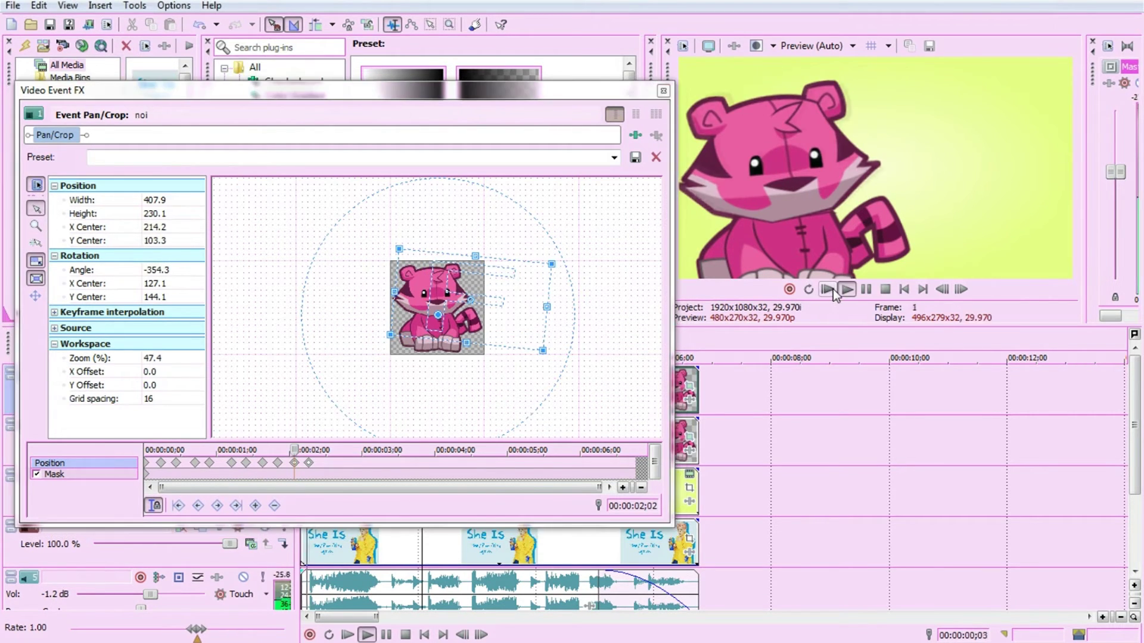
{"action": "left_click", "coordinate": [865, 289]}
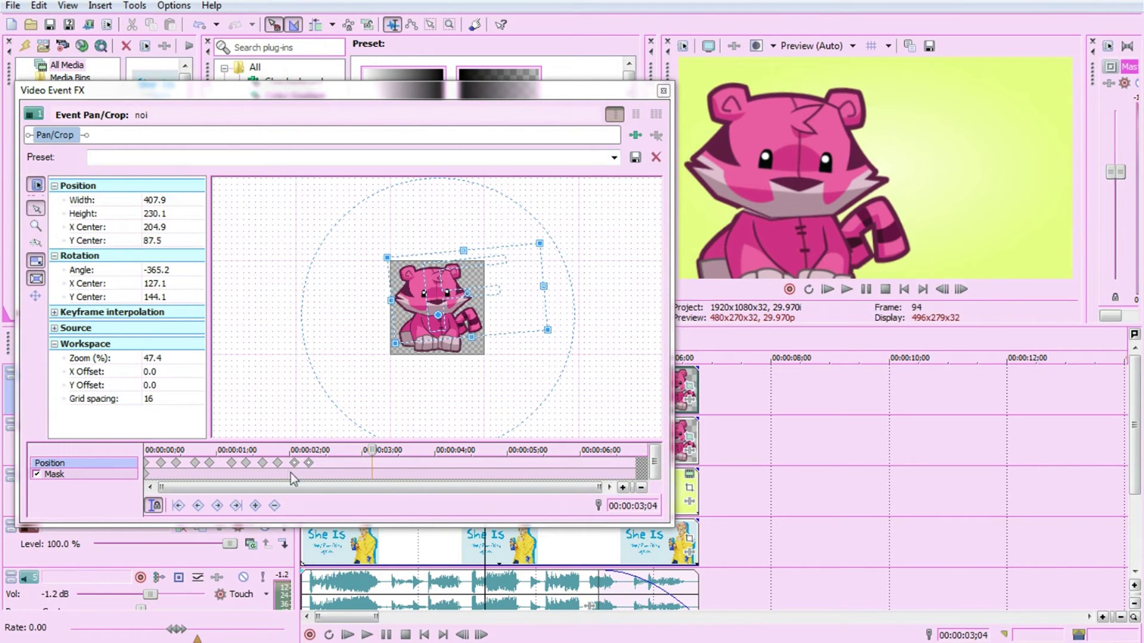
{"action": "left_click_drag", "start_coordinate": [294, 464], "coordinate": [361, 469]}
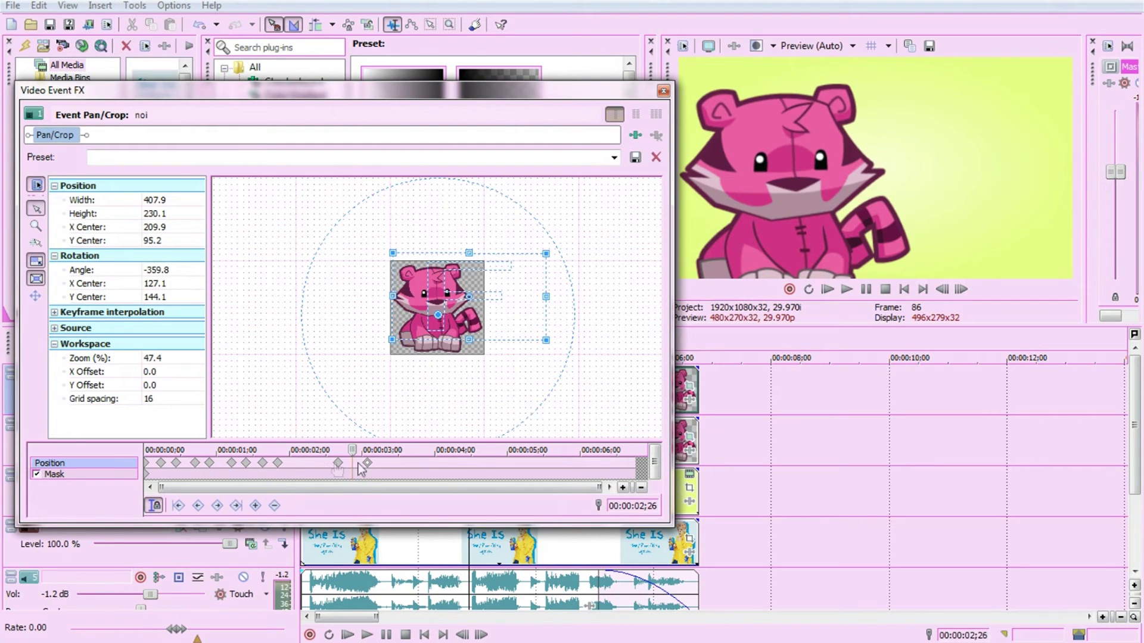
{"action": "mouse_move", "coordinate": [281, 470]}
{"action": "left_mouse_down"}
{"action": "mouse_move", "coordinate": [328, 469]}
{"action": "mouse_move", "coordinate": [266, 470]}
{"action": "left_mouse_up"}
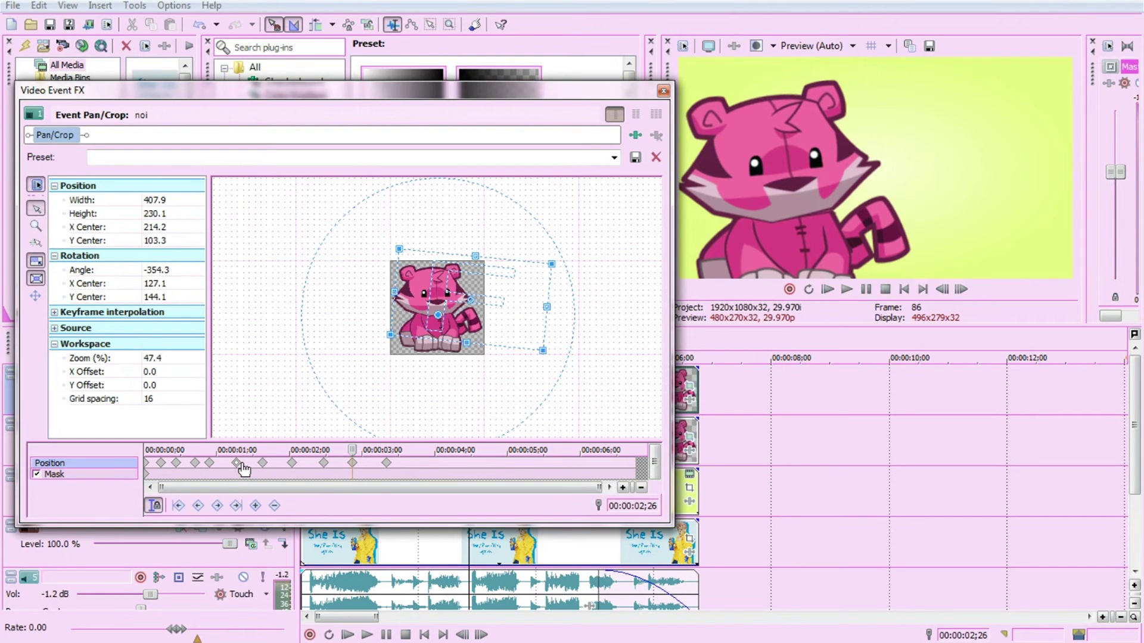
{"action": "left_click_drag", "start_coordinate": [215, 470], "coordinate": [223, 468]}
{"action": "left_click_drag", "start_coordinate": [387, 468], "coordinate": [342, 469]}
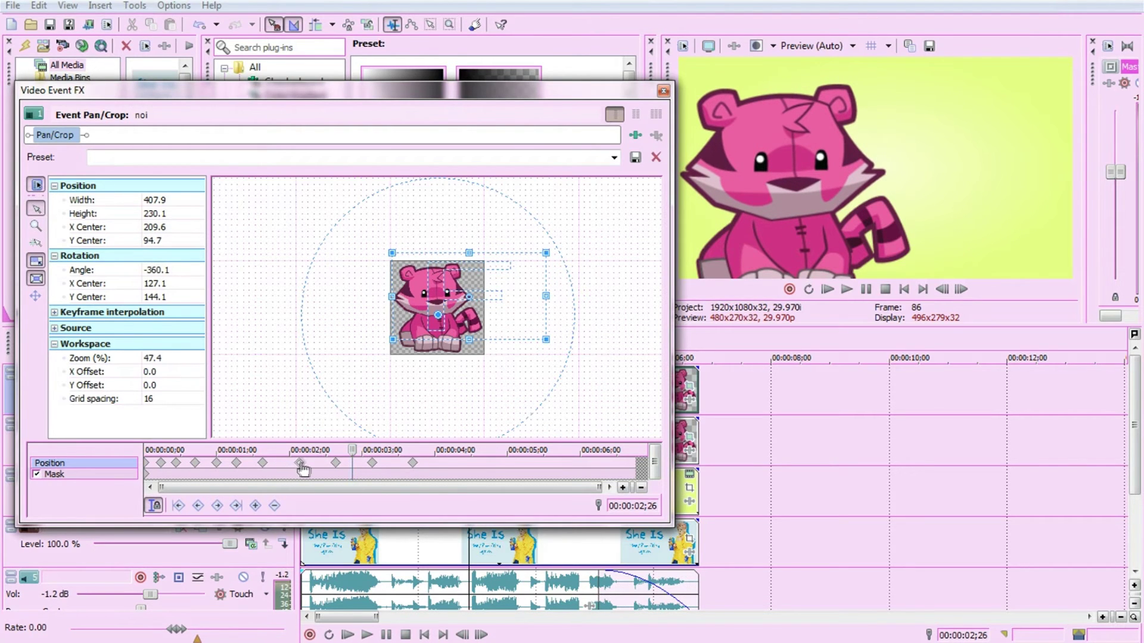
{"action": "mouse_move", "coordinate": [261, 470]}
{"action": "left_mouse_down"}
{"action": "mouse_move", "coordinate": [281, 470]}
{"action": "mouse_move", "coordinate": [250, 470]}
{"action": "left_mouse_up"}
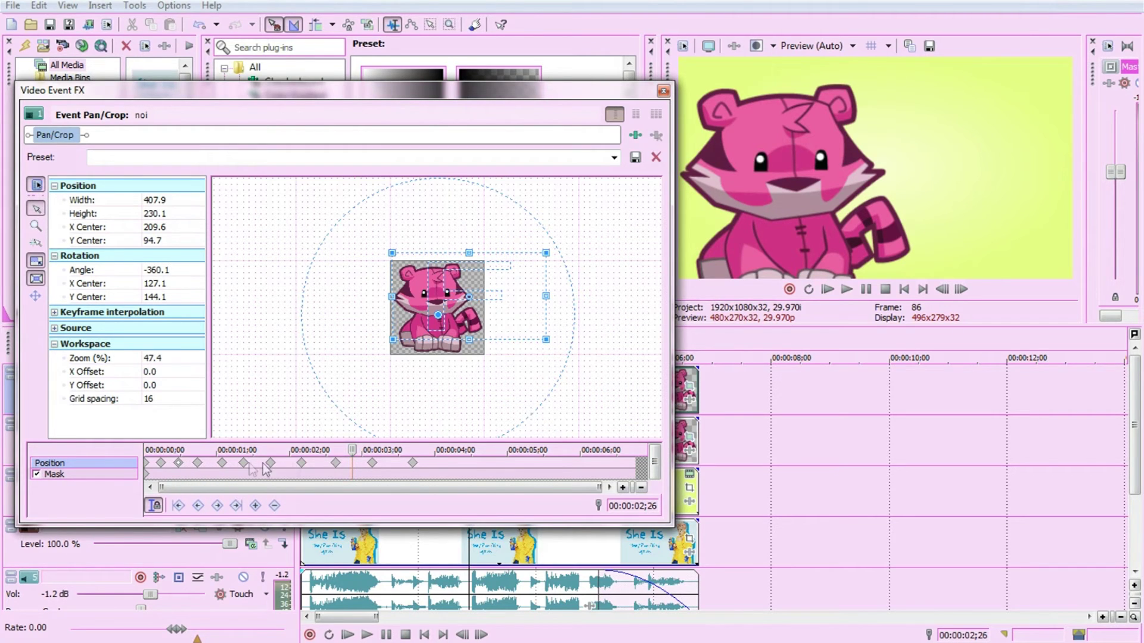
{"action": "left_click", "coordinate": [845, 289]}
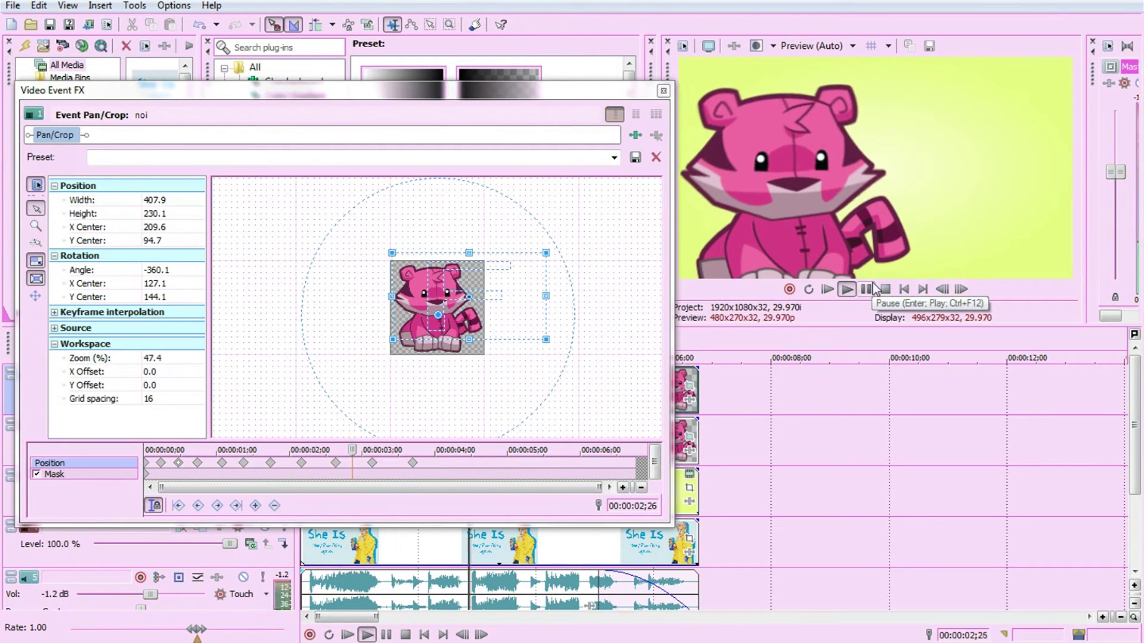
{"action": "left_click", "coordinate": [827, 290]}
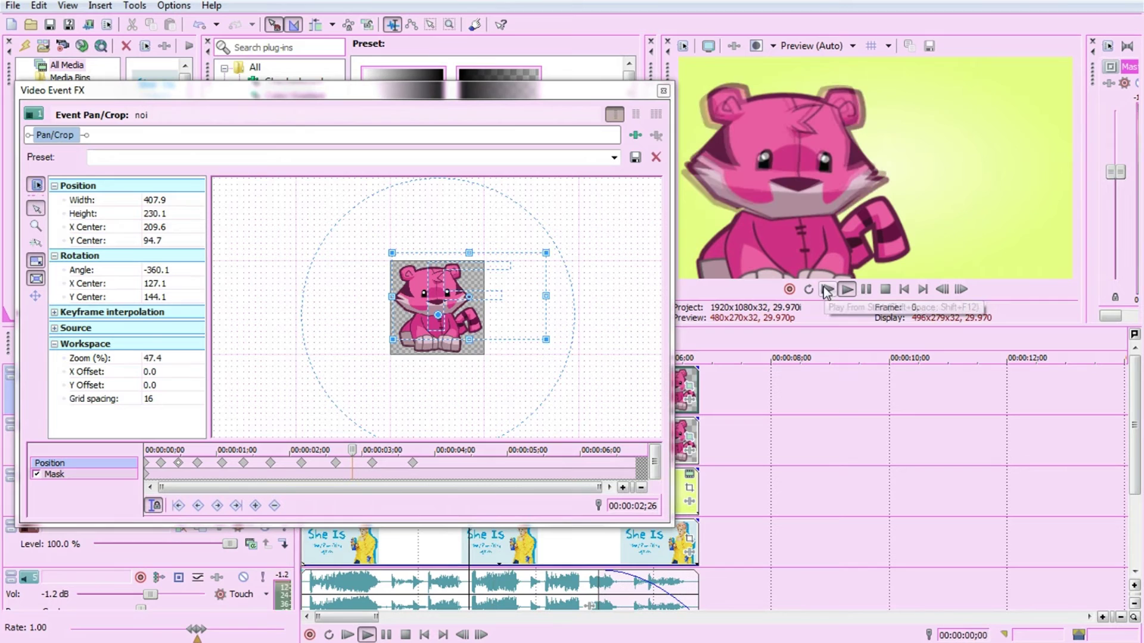
{"action": "left_click", "coordinate": [866, 290]}
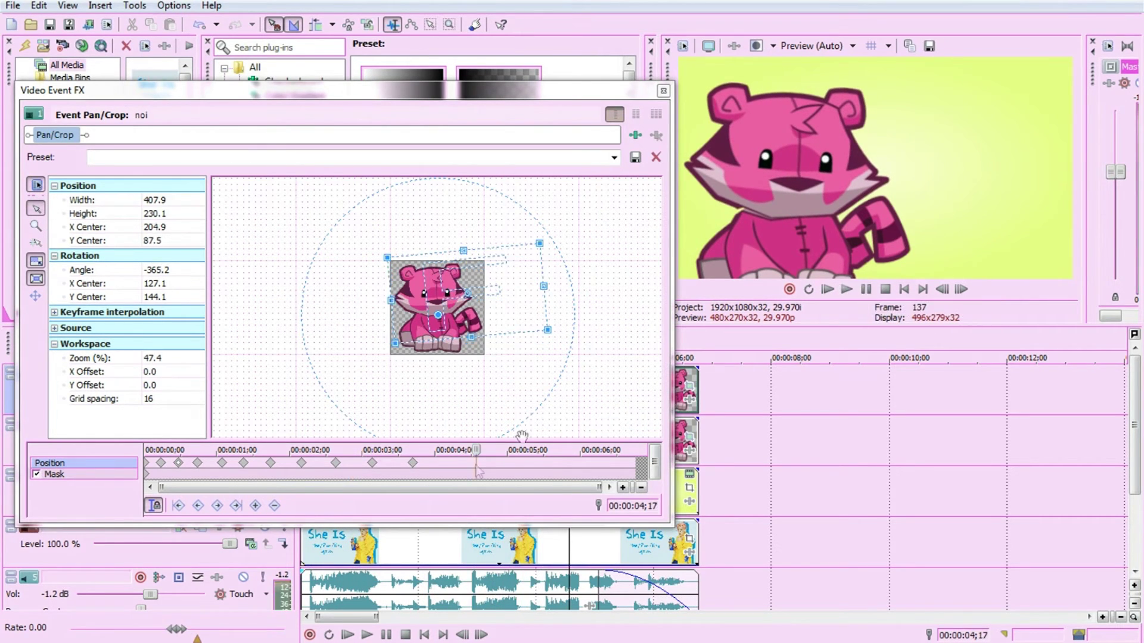
Copy the sway keyframes from near 3 and 4 seconds to near 5 seconds
{"action": "left_click", "coordinate": [412, 468]}
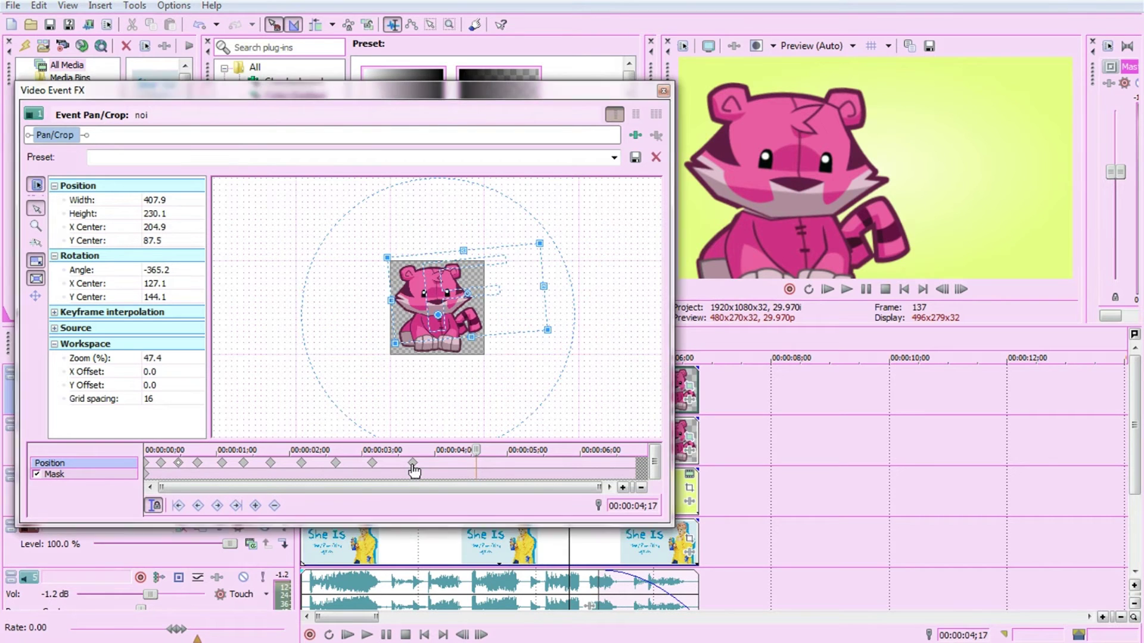
{"action": "right_click", "coordinate": [379, 471]}
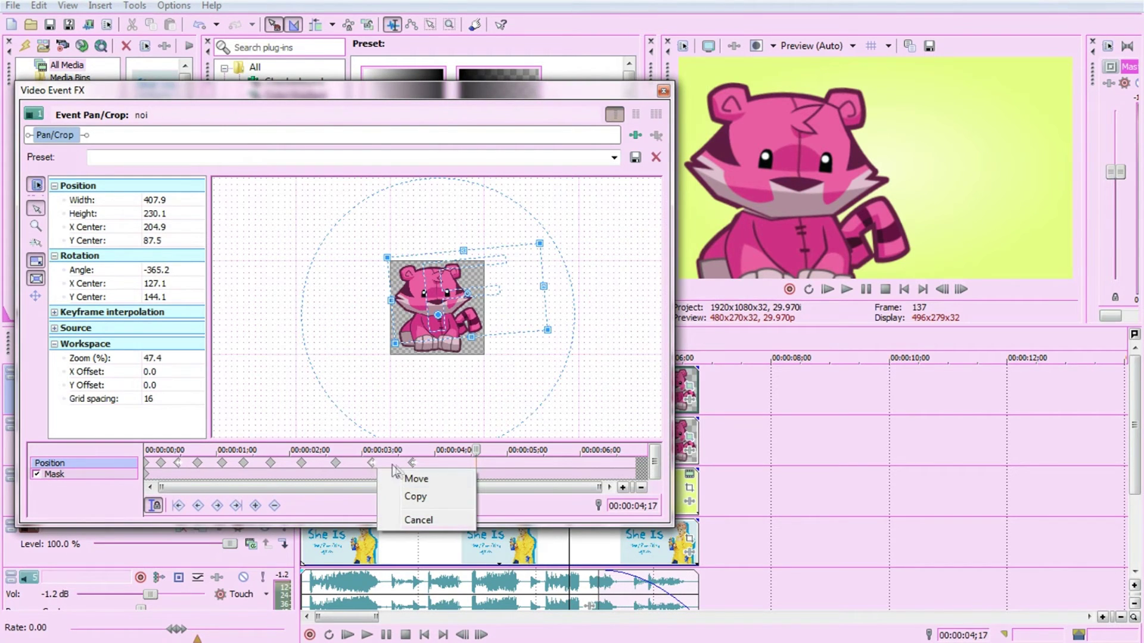
{"action": "left_click", "coordinate": [405, 498]}
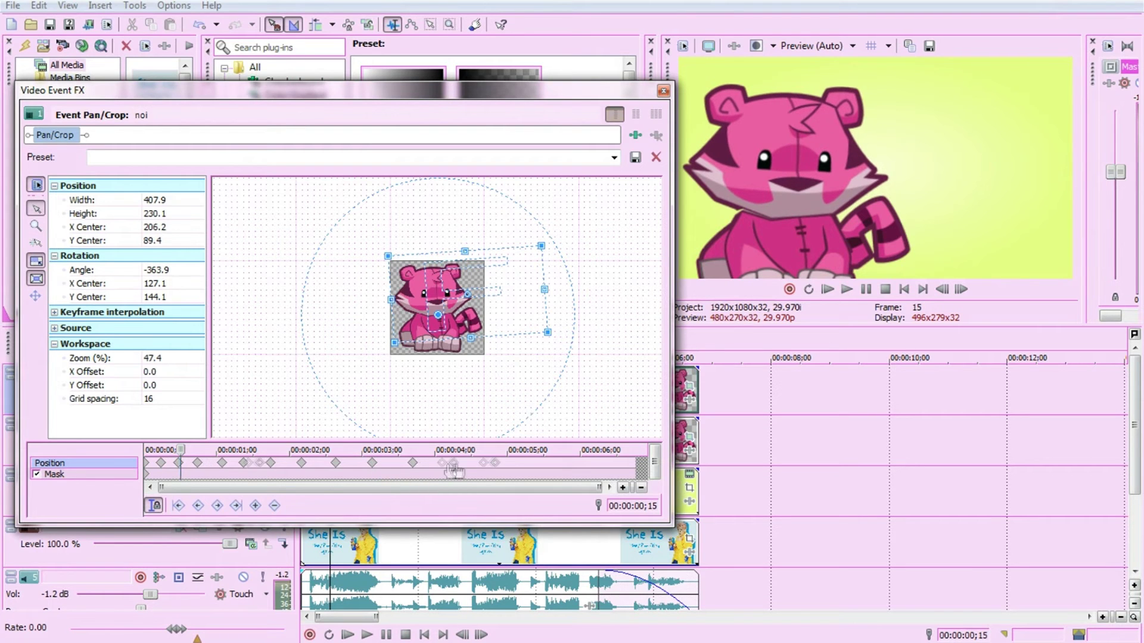
{"action": "left_click", "coordinate": [244, 466]}
{"action": "left_click", "coordinate": [442, 467]}
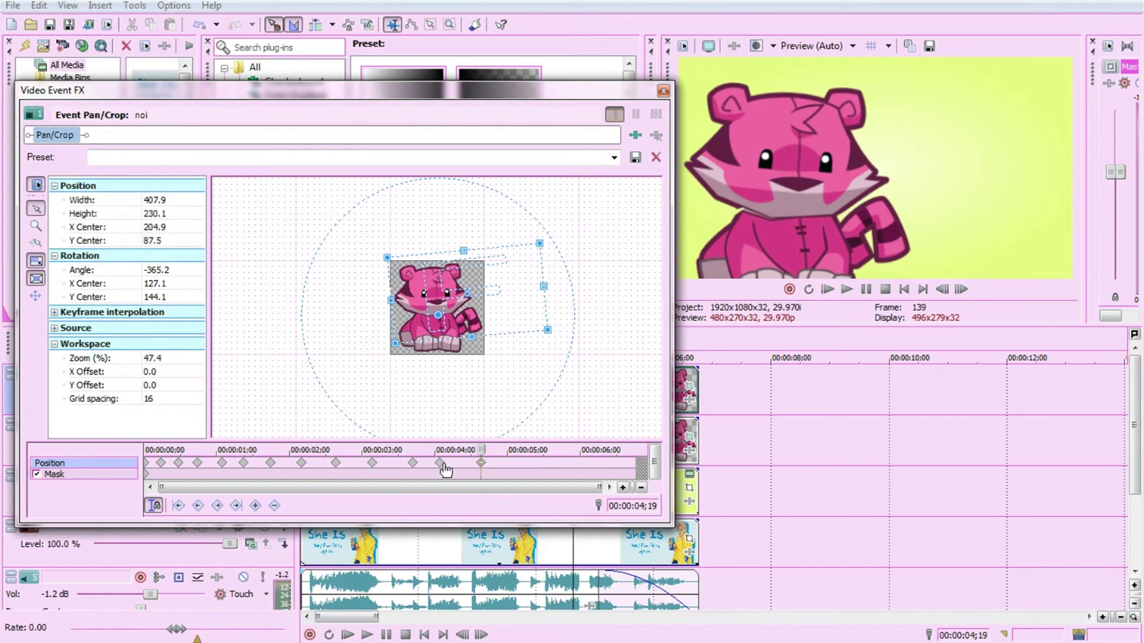
{"action": "right_click", "coordinate": [444, 466]}
{"action": "left_click", "coordinate": [463, 492]}
{"action": "right_click", "coordinate": [515, 467]}
{"action": "left_click", "coordinate": [539, 508]}
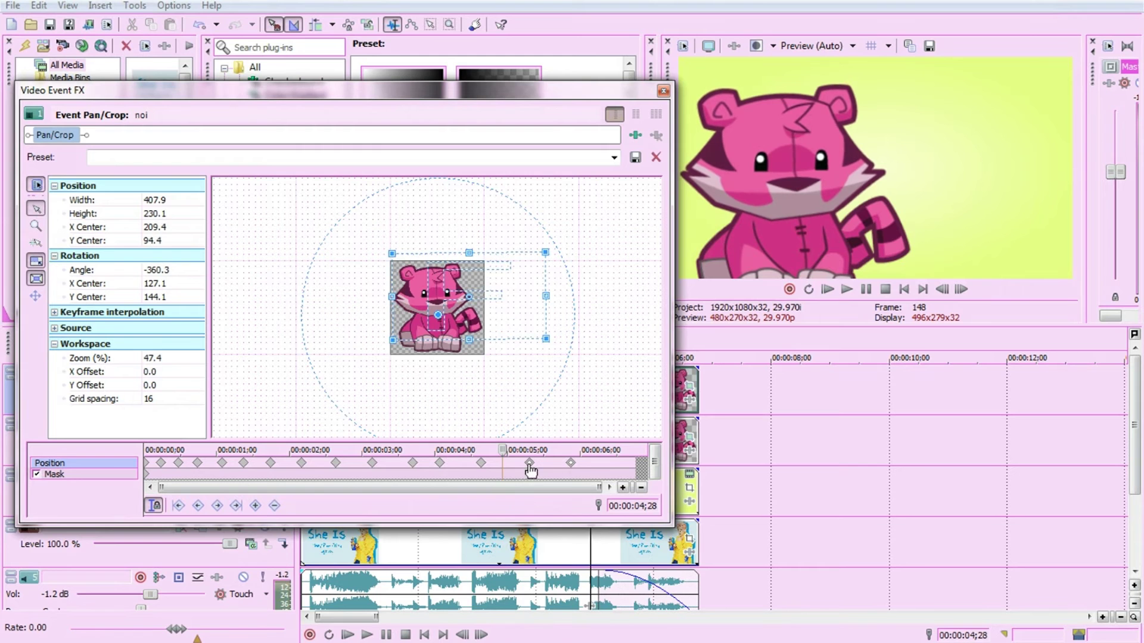
Add a final keyframe at 00:00:06;10, preview the full sway, and close Pan/Crop
{"action": "double_click", "coordinate": [603, 464]}
{"action": "left_click", "coordinate": [829, 290]}
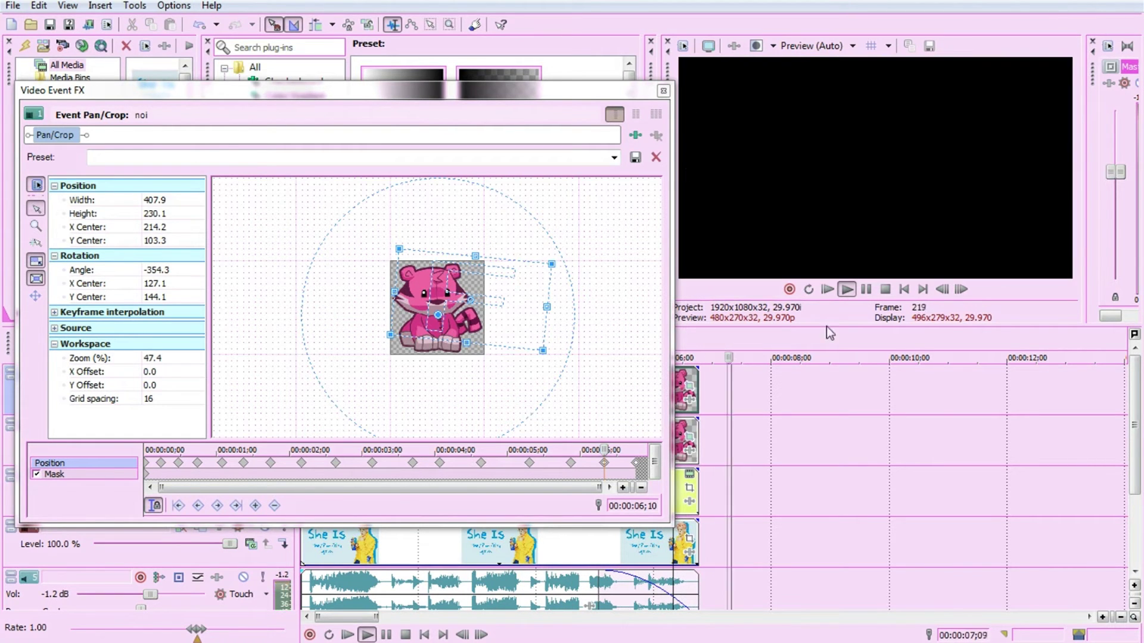
{"action": "left_click", "coordinate": [828, 290]}
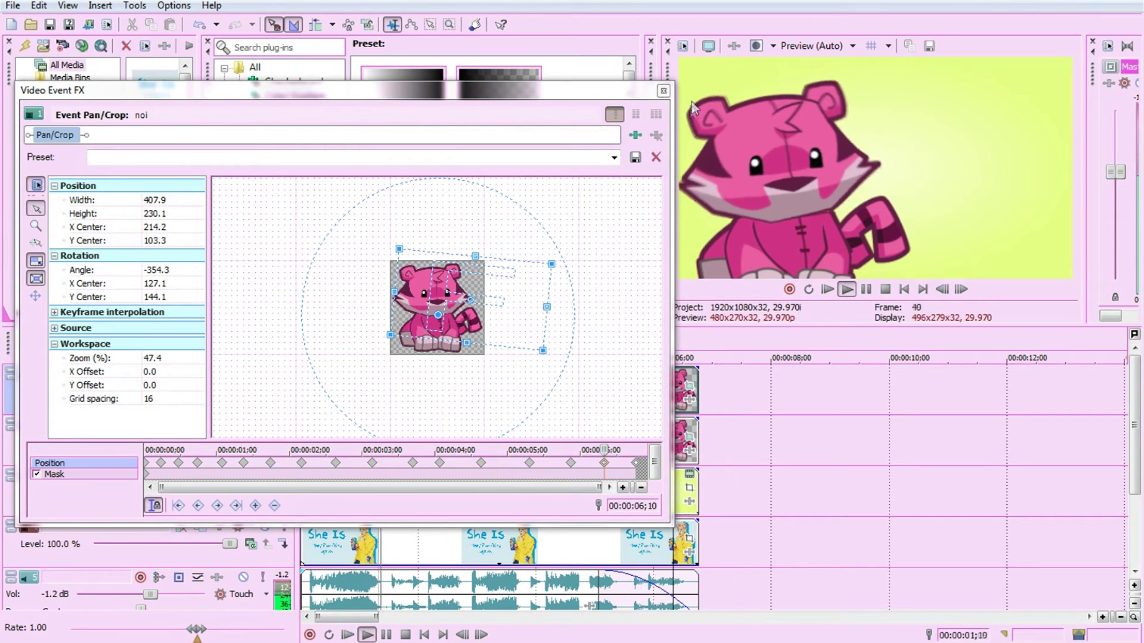
{"action": "left_click", "coordinate": [663, 92]}
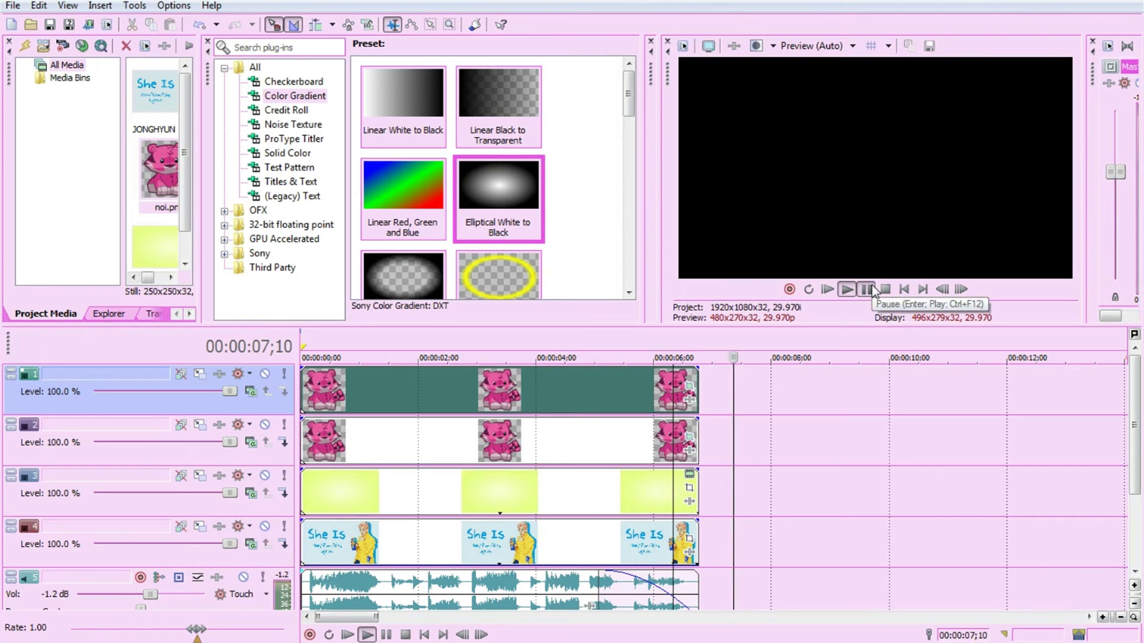
Play back the project from the start to review it around 5 seconds
{"action": "left_click", "coordinate": [871, 285]}
{"action": "left_click", "coordinate": [635, 378]}
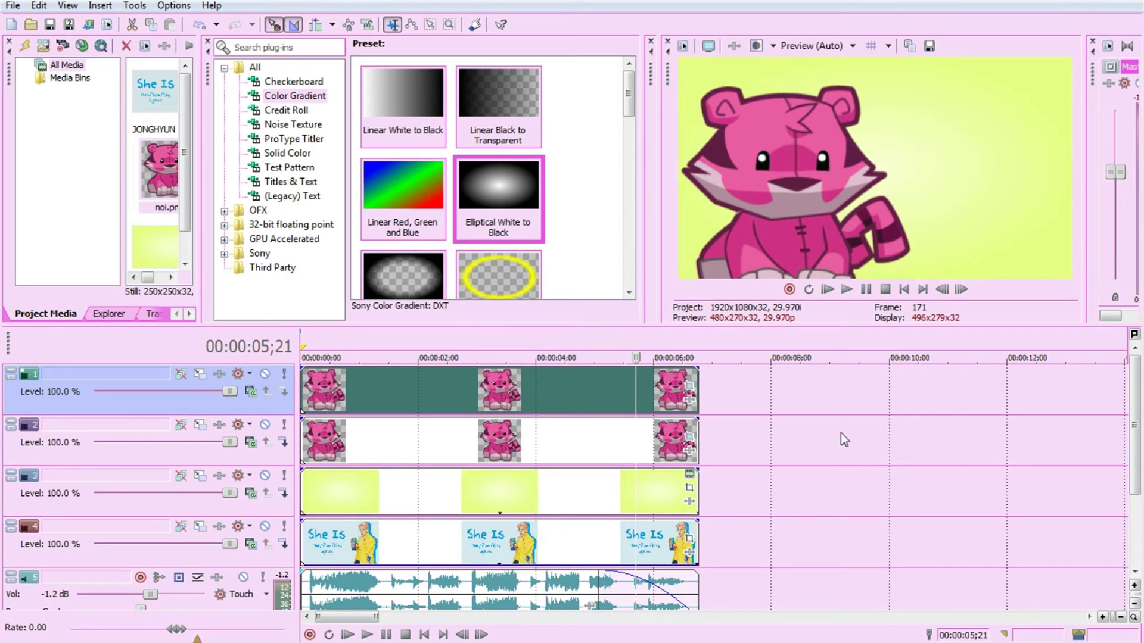
{"action": "left_click", "coordinate": [830, 290]}
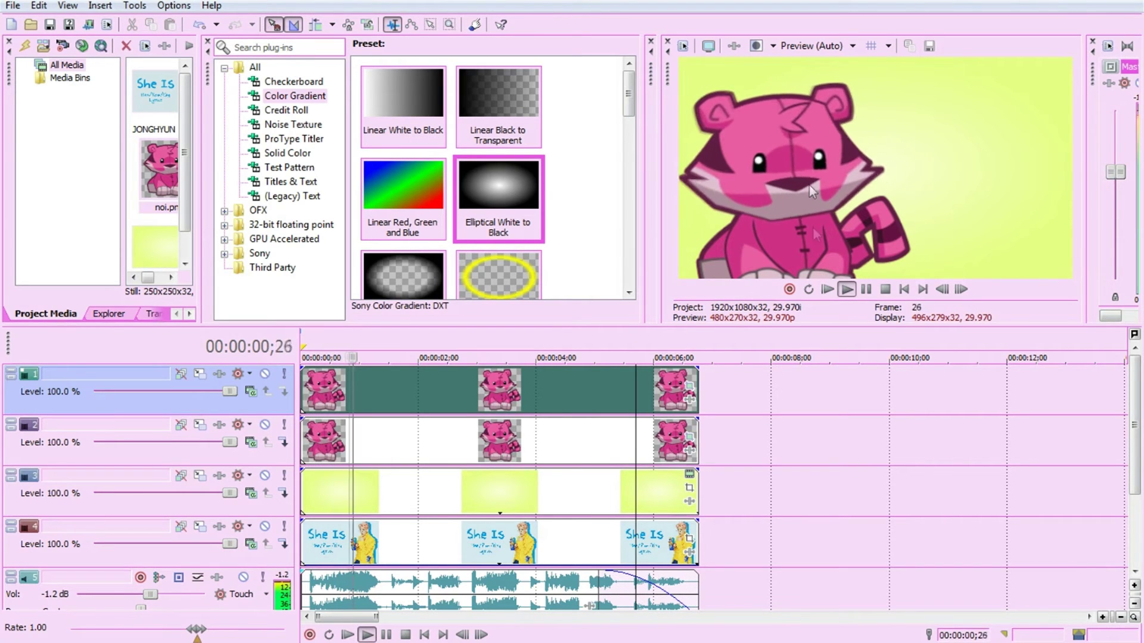
{"action": "key", "text": "Return"}
Insert an empty video track at track 3, above the gradient background, and widen the Project Media panel
{"action": "right_click", "coordinate": [823, 484]}
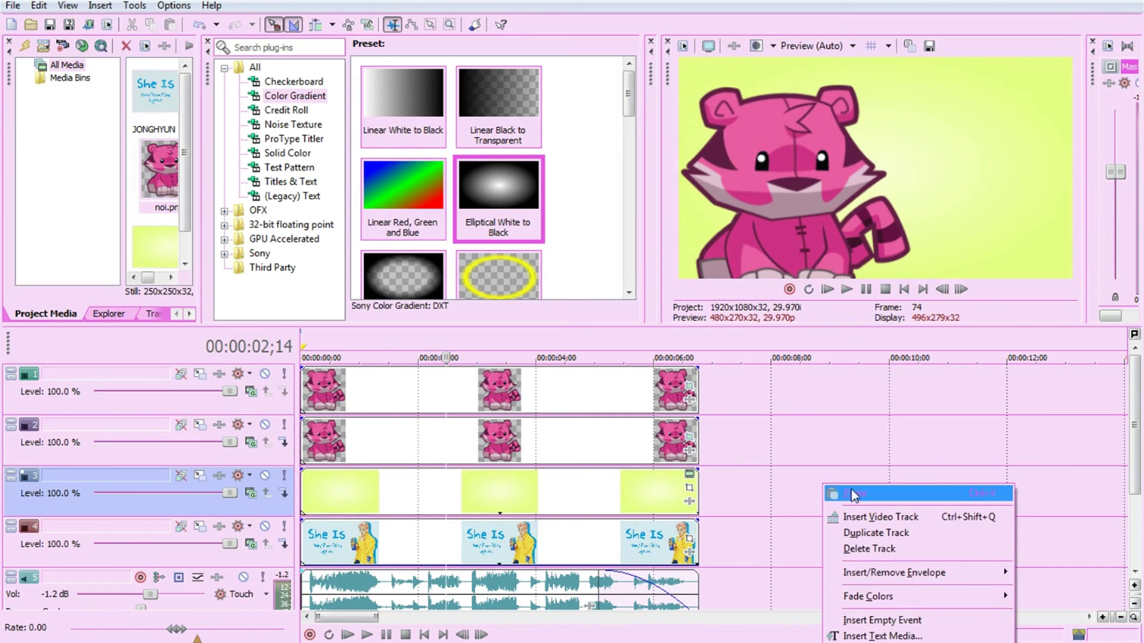
{"action": "left_click", "coordinate": [876, 517]}
{"action": "left_click", "coordinate": [555, 506]}
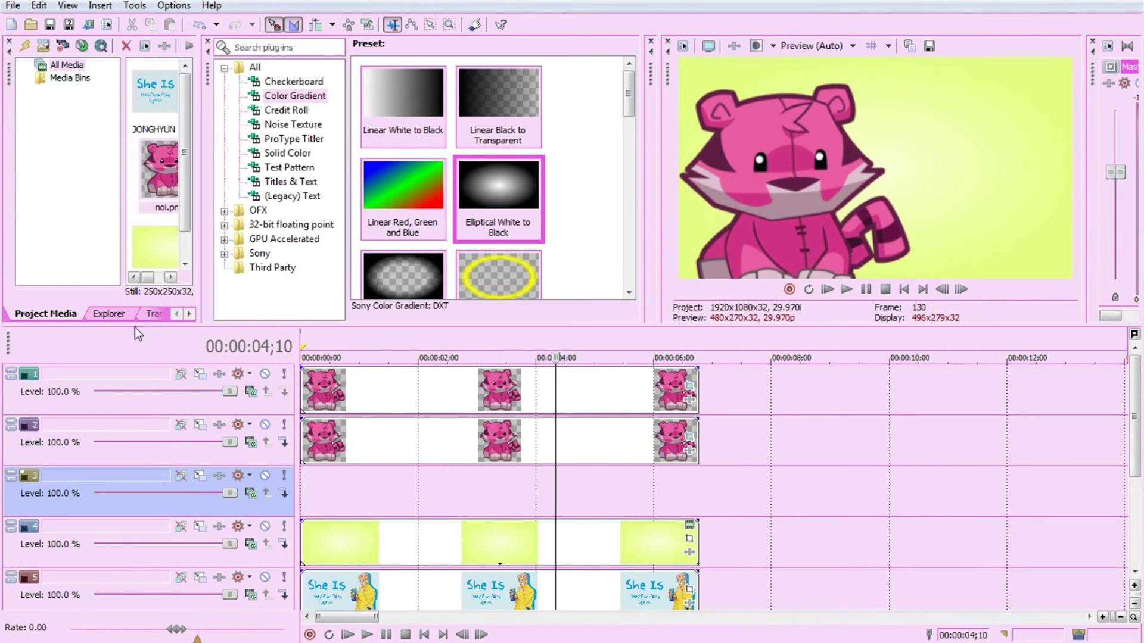
{"action": "left_click_drag", "start_coordinate": [198, 218], "coordinate": [341, 220]}
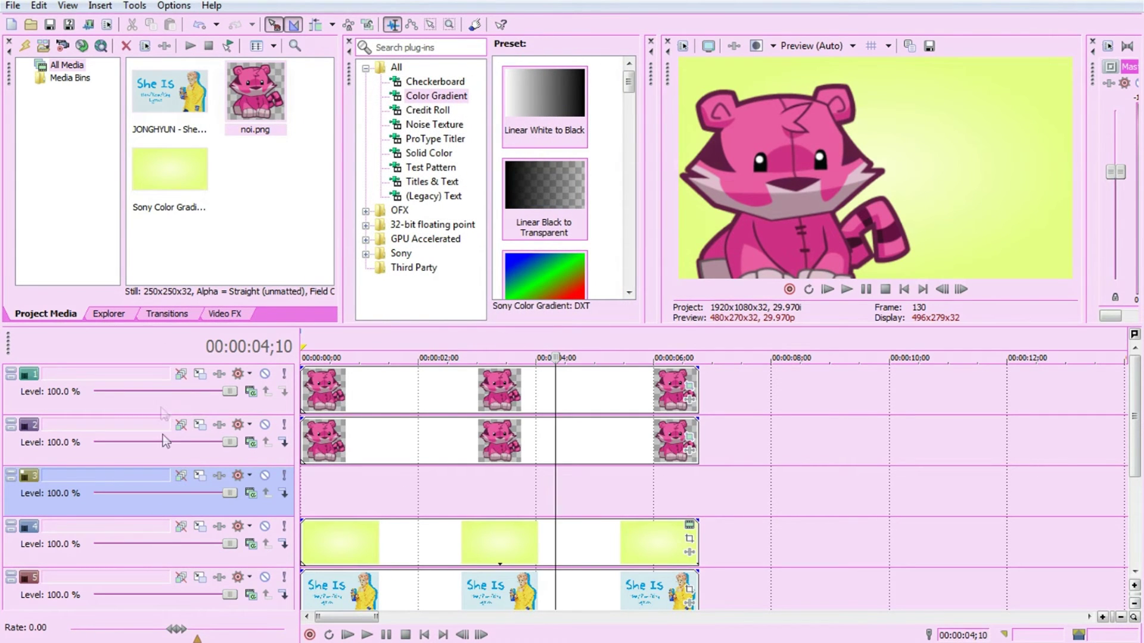
{"action": "right_click", "coordinate": [398, 483]}
Add a text title reading 'username' and move its events earlier on track 3
{"action": "key", "text": "Escape"}
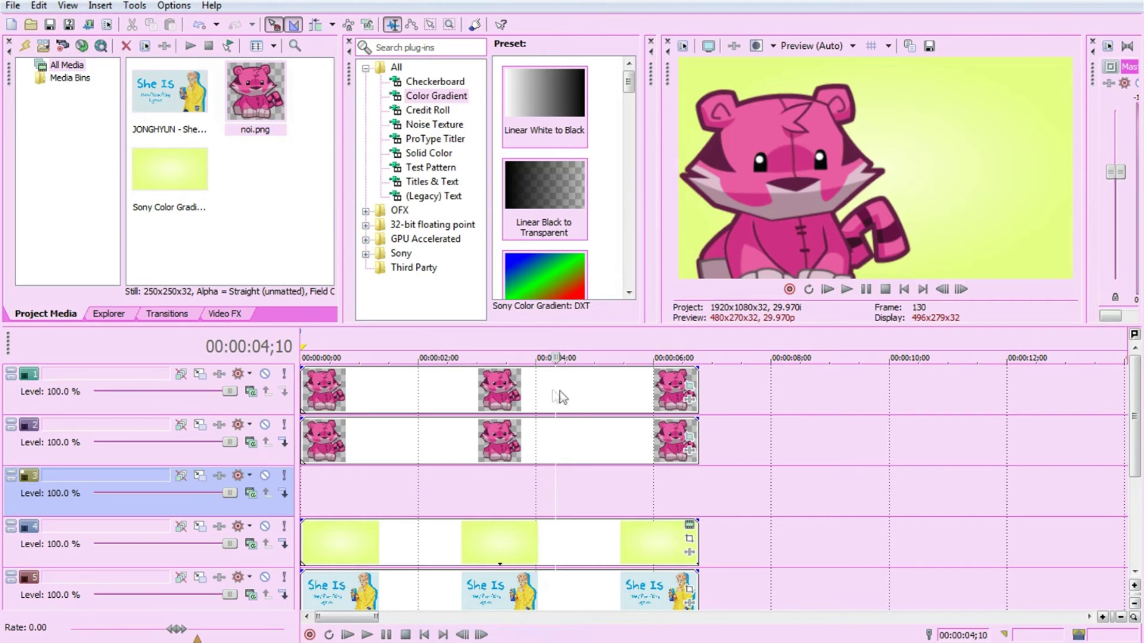
{"action": "type", "text": "Animal J"}
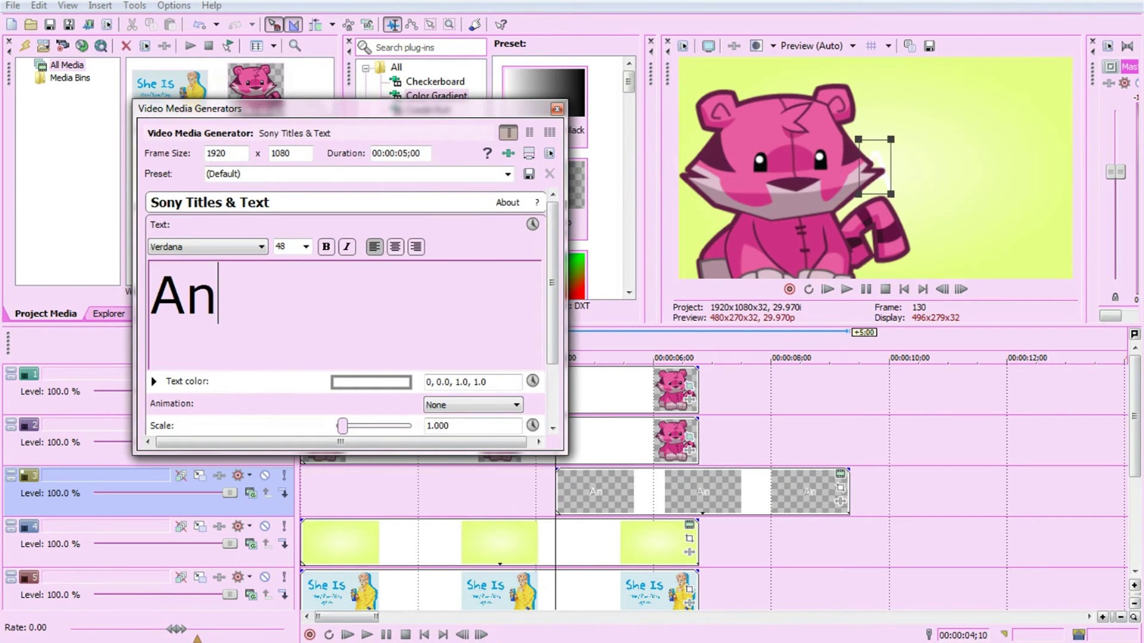
{"action": "key", "text": "BackSpace"}
{"action": "key", "text": "BackSpace"}
{"action": "key", "text": "BackSpace"}
{"action": "key", "text": "BackSpace"}
{"action": "key", "text": "BackSpace"}
{"action": "key", "text": "BackSpace"}
{"action": "key", "text": "BackSpace"}
{"action": "key", "text": "BackSpace"}
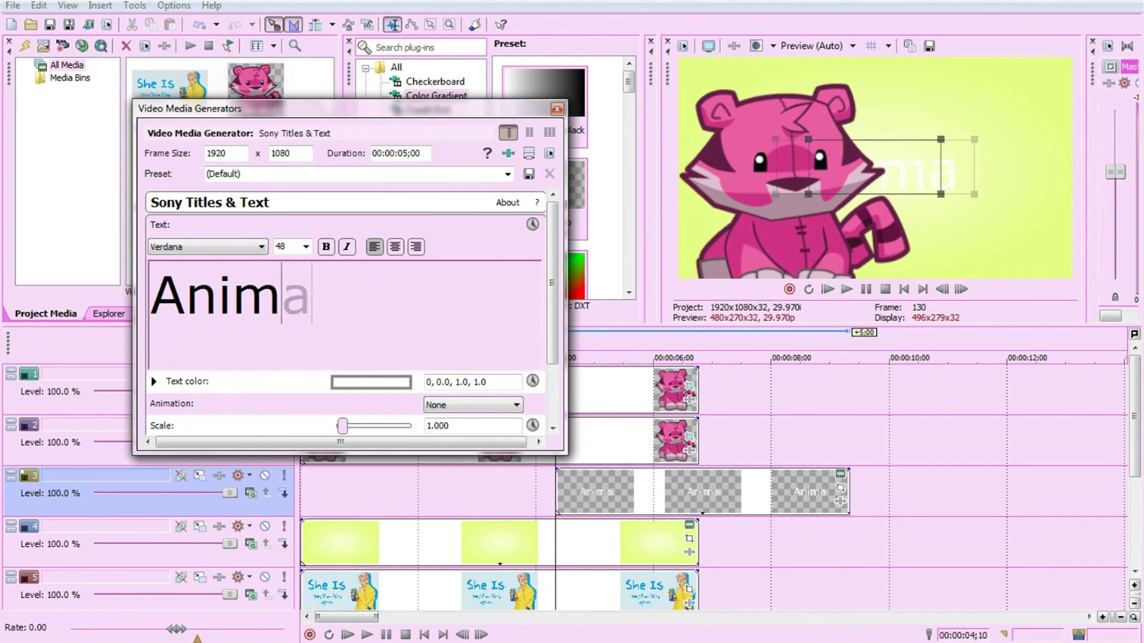
{"action": "type", "text": "username"}
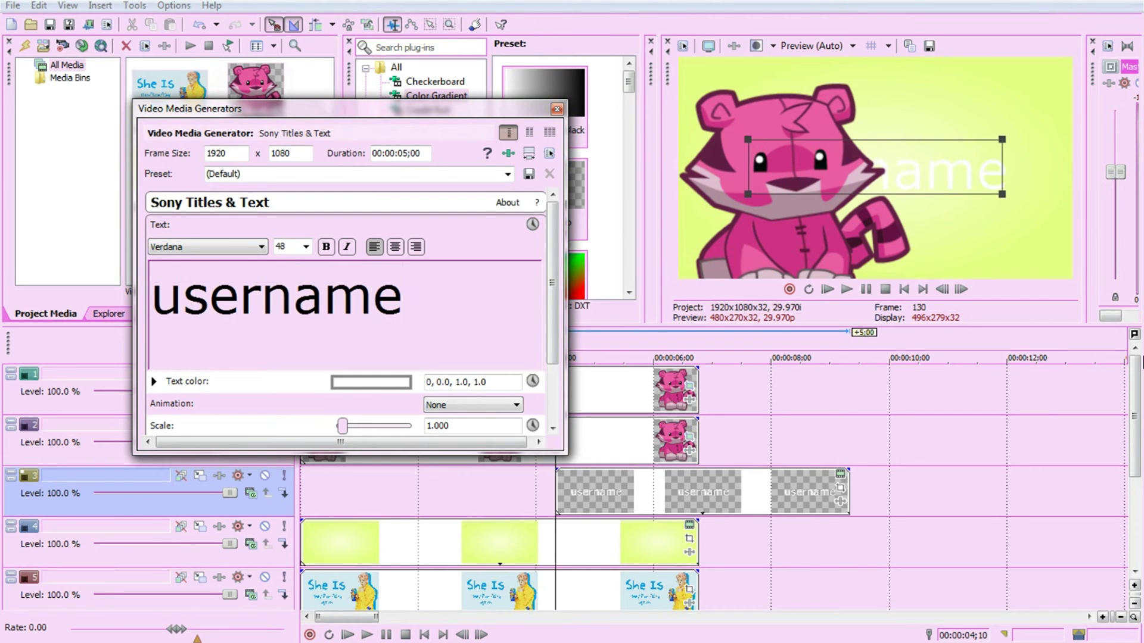
{"action": "left_click_drag", "start_coordinate": [620, 491], "coordinate": [490, 496]}
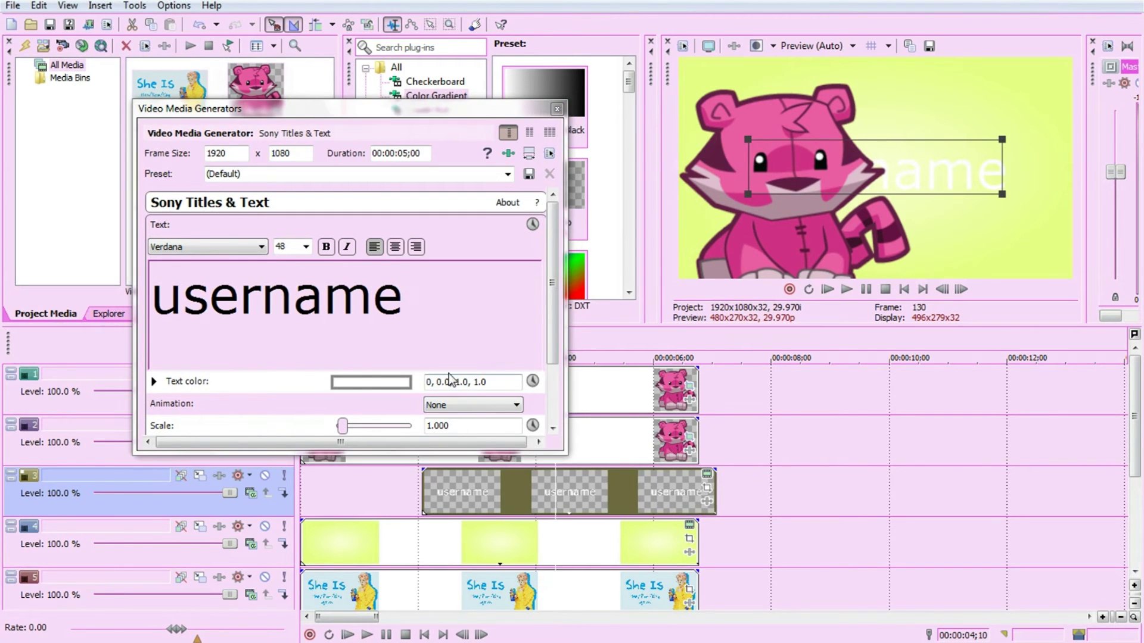
Set the whole 'username' text to the TikiIsland font
{"action": "left_click", "coordinate": [205, 312]}
{"action": "left_click_drag", "start_coordinate": [408, 292], "coordinate": [145, 305]}
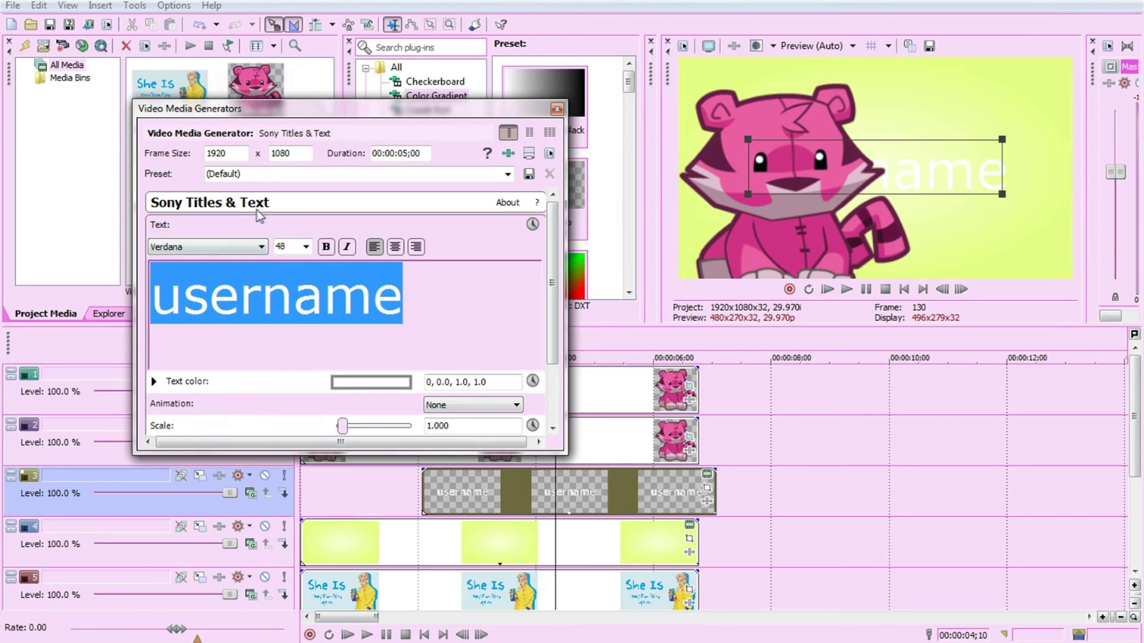
{"action": "left_click", "coordinate": [260, 247]}
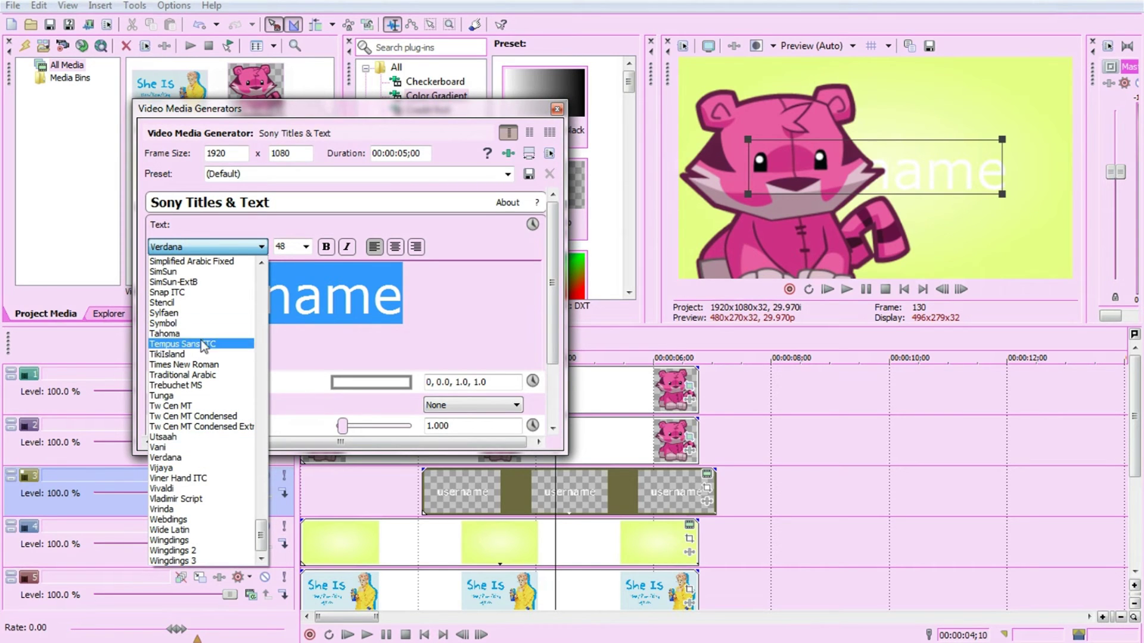
{"action": "left_click", "coordinate": [184, 355]}
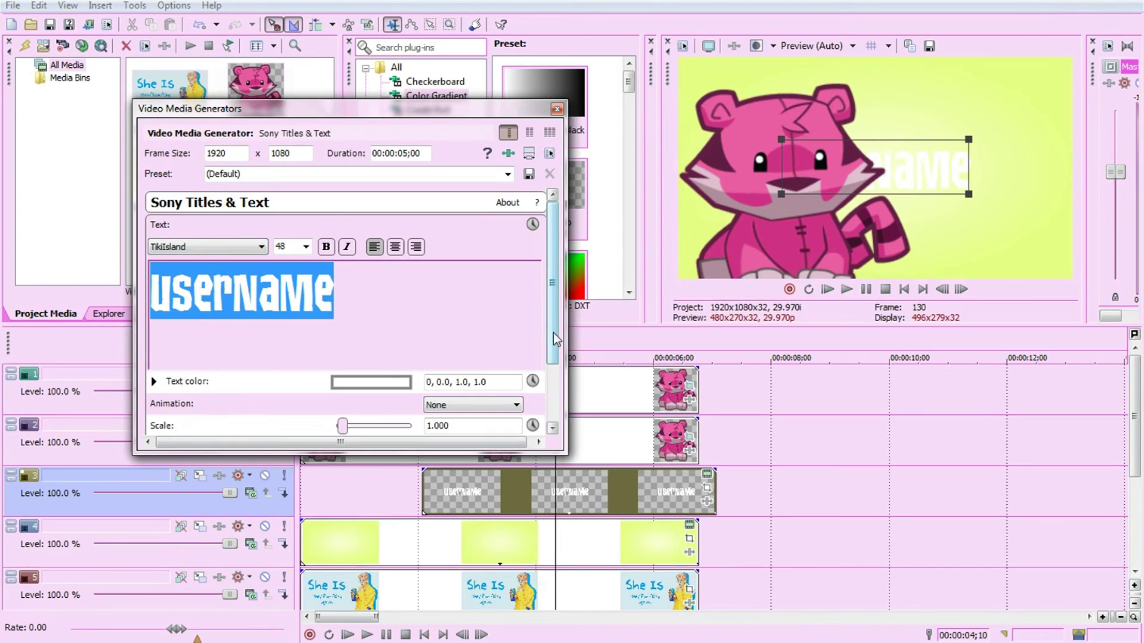
{"action": "scroll", "coordinate": [391, 314], "scroll_direction": "down", "scroll_amount": 3}
{"action": "left_click", "coordinate": [386, 296]}
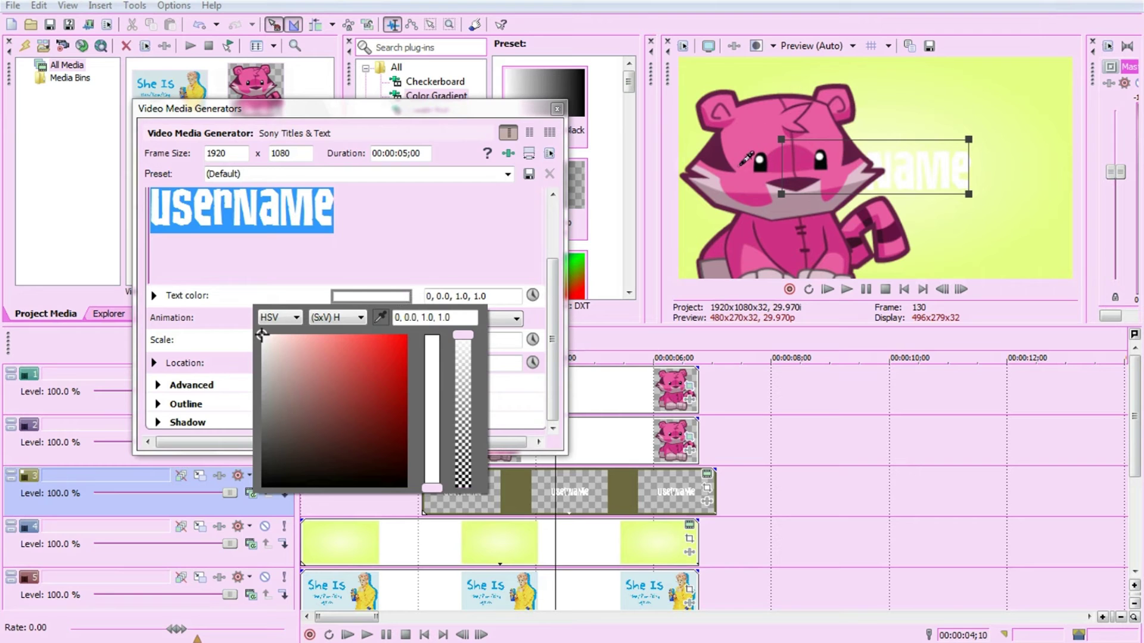
Colour the title text with the tiger's pink, set outline width 5, and move the title up-right
{"action": "left_click", "coordinate": [742, 163]}
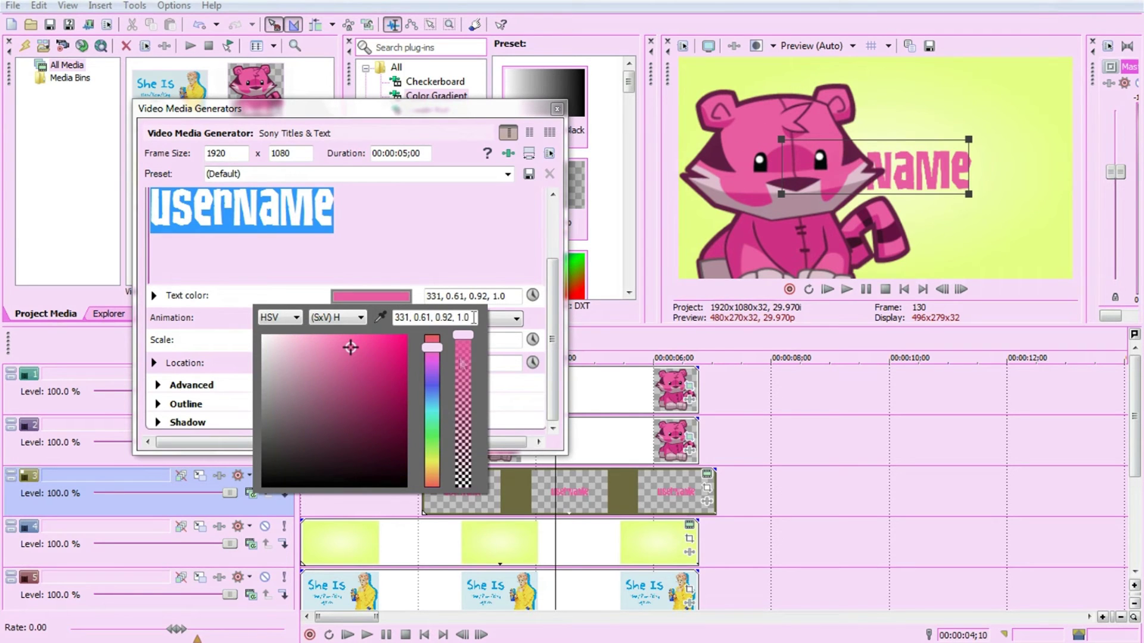
{"action": "left_click", "coordinate": [553, 287]}
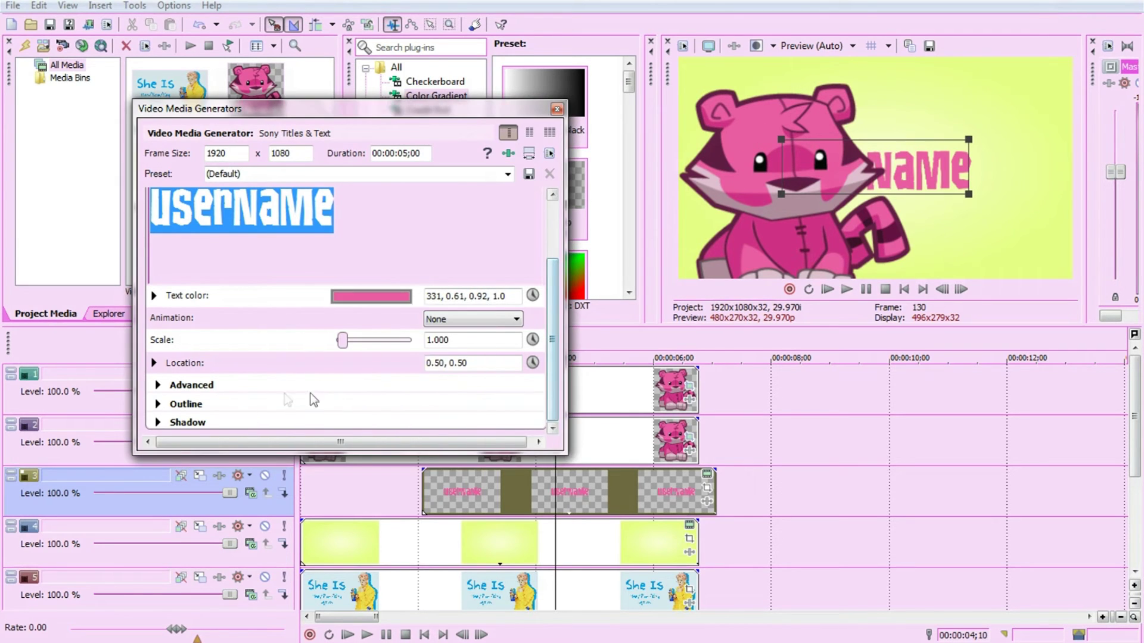
{"action": "left_click", "coordinate": [167, 405]}
{"action": "scroll", "coordinate": [380, 407], "scroll_direction": "down", "scroll_amount": 1}
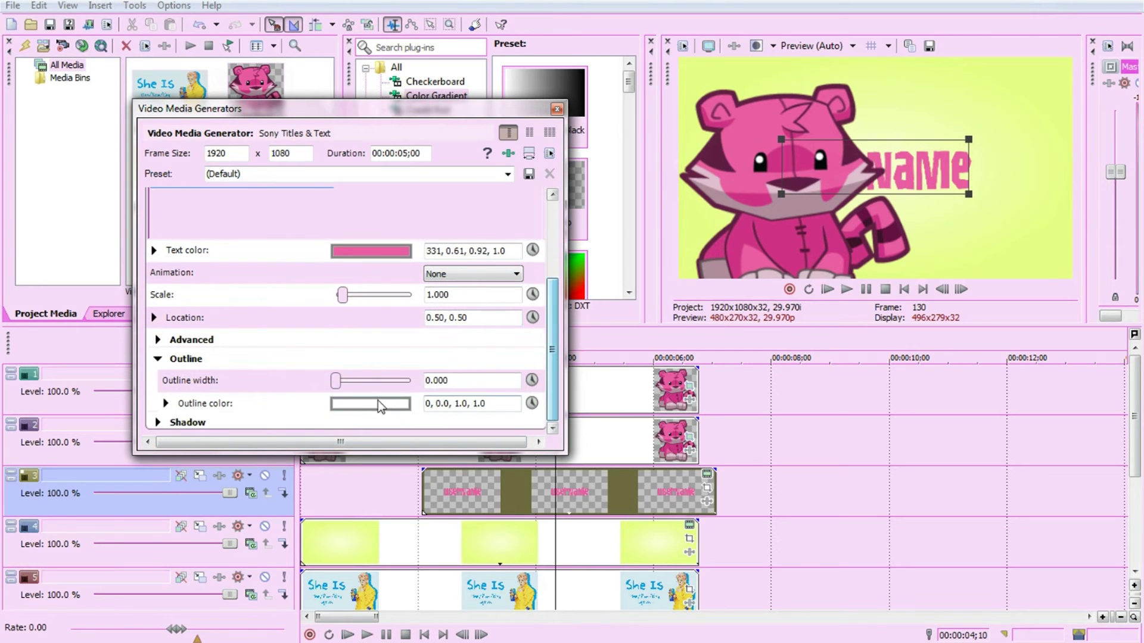
{"action": "double_click", "coordinate": [459, 377]}
{"action": "type", "text": "5"}
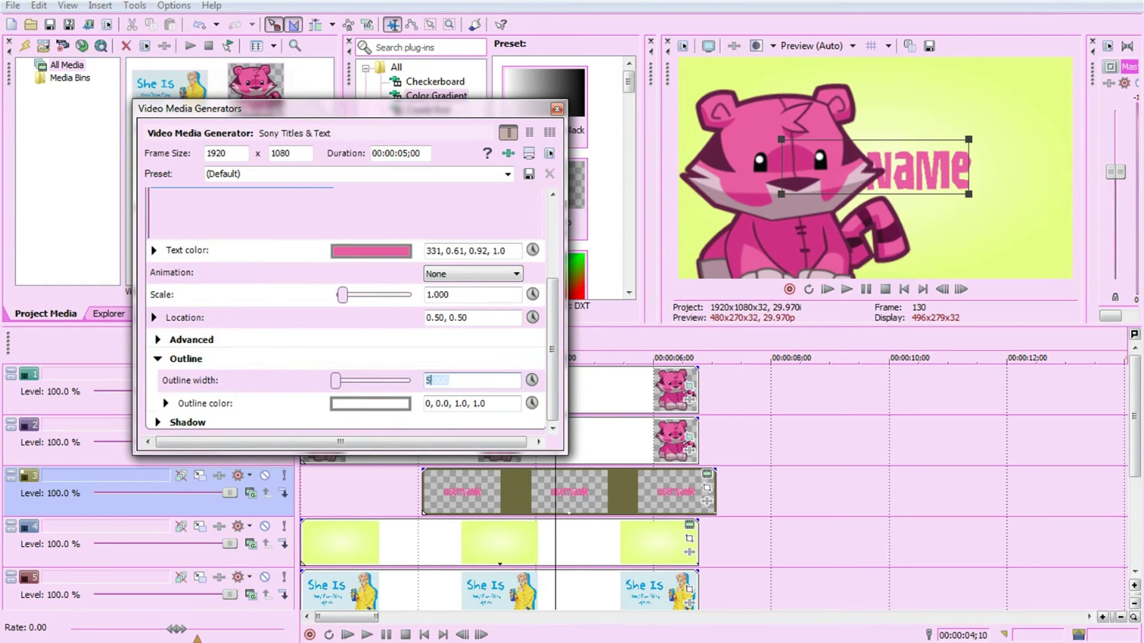
{"action": "key", "text": "Return"}
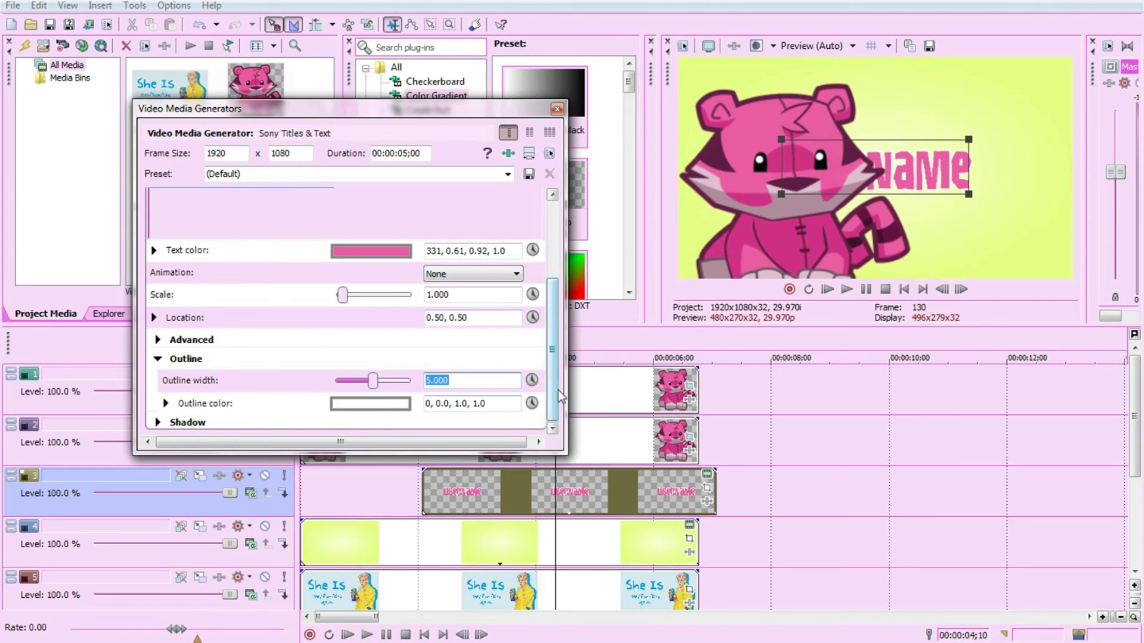
{"action": "left_click_drag", "start_coordinate": [933, 179], "coordinate": [1021, 148]}
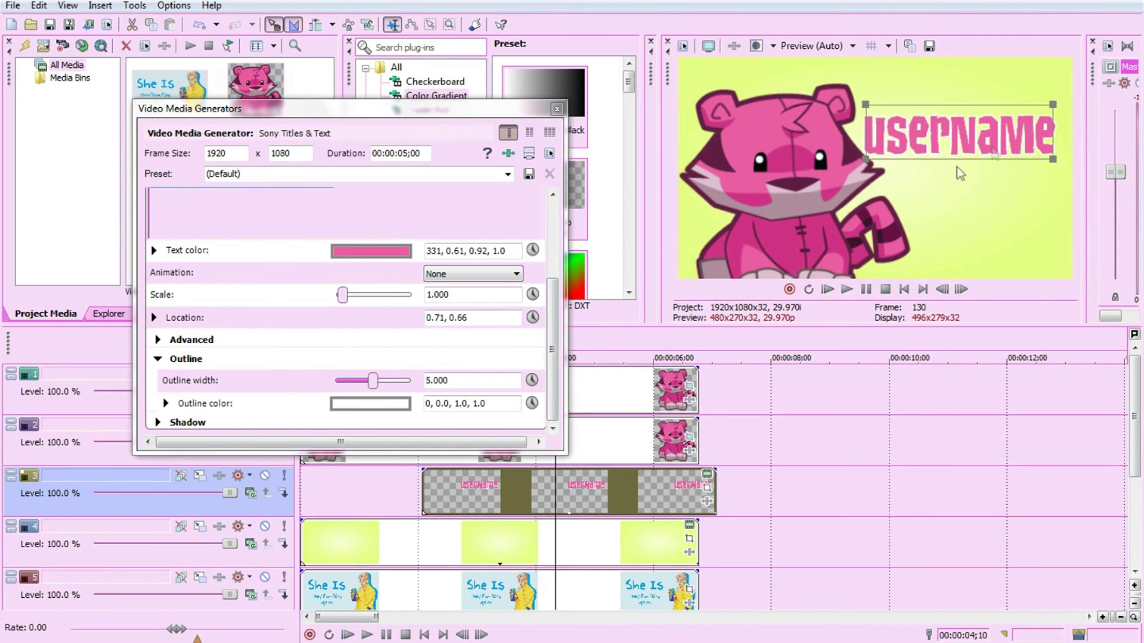
Make the title outline fully black and thin it to width 3
{"action": "left_click", "coordinate": [369, 403]}
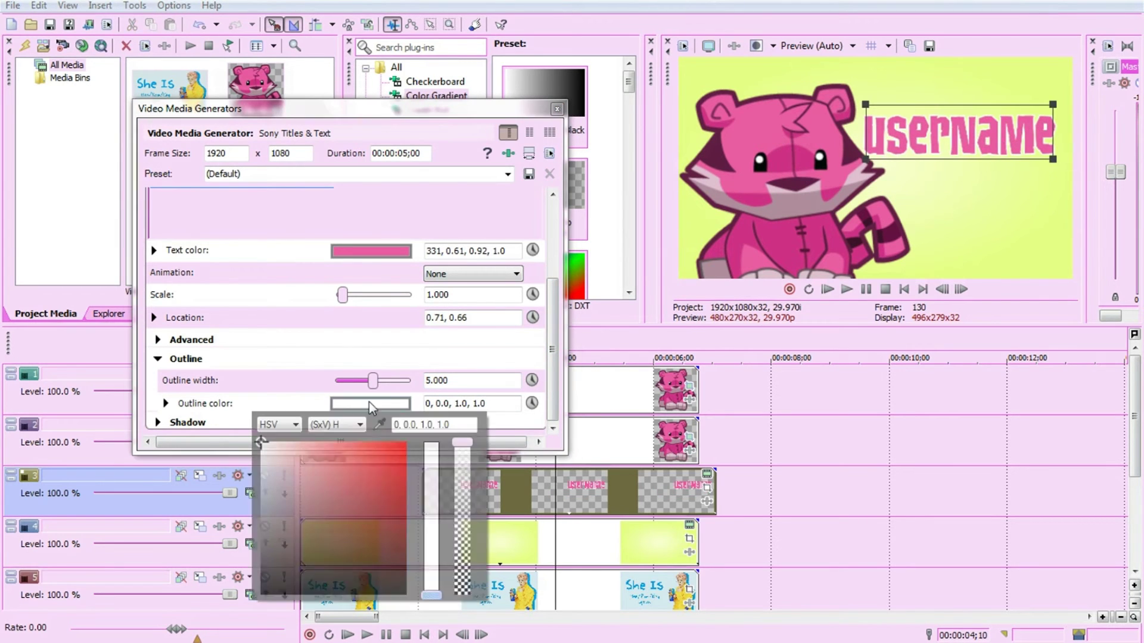
{"action": "left_click", "coordinate": [376, 593]}
{"action": "mouse_move", "coordinate": [360, 570]}
{"action": "left_mouse_down"}
{"action": "mouse_move", "coordinate": [291, 577]}
{"action": "mouse_move", "coordinate": [294, 614]}
{"action": "left_mouse_up"}
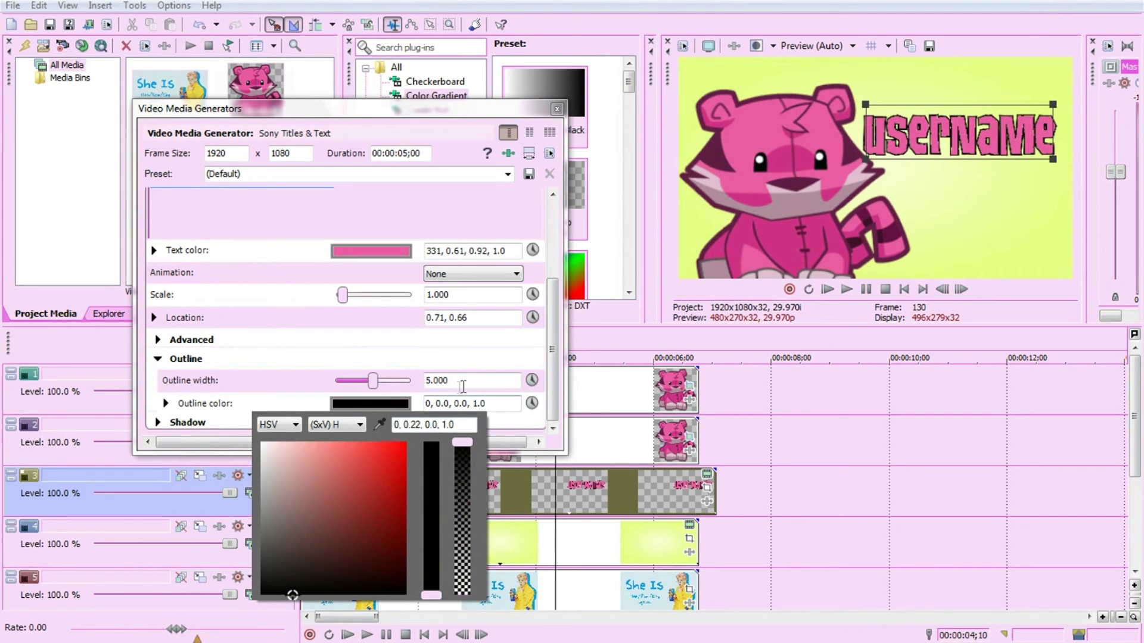
{"action": "left_click", "coordinate": [463, 388]}
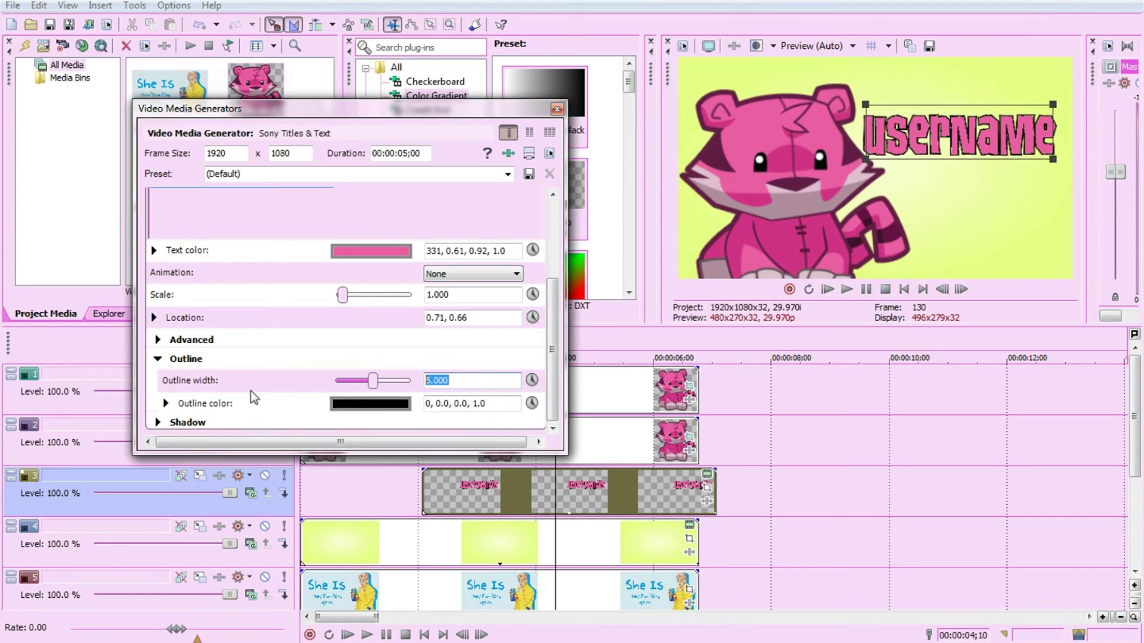
{"action": "type", "text": "3"}
{"action": "key", "text": "Return"}
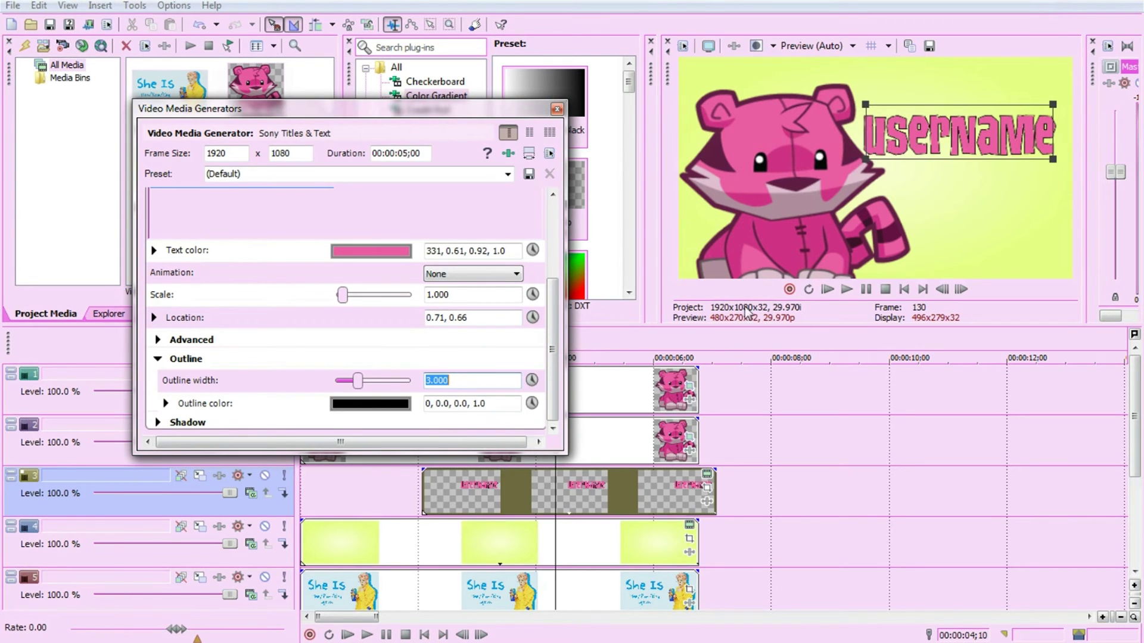
{"action": "left_click", "coordinate": [557, 109]}
Shift the title clip 12 frames earlier and reframe it in Pan/Crop, centring rotation on the text
{"action": "left_click_drag", "start_coordinate": [674, 477], "coordinate": [650, 474]}
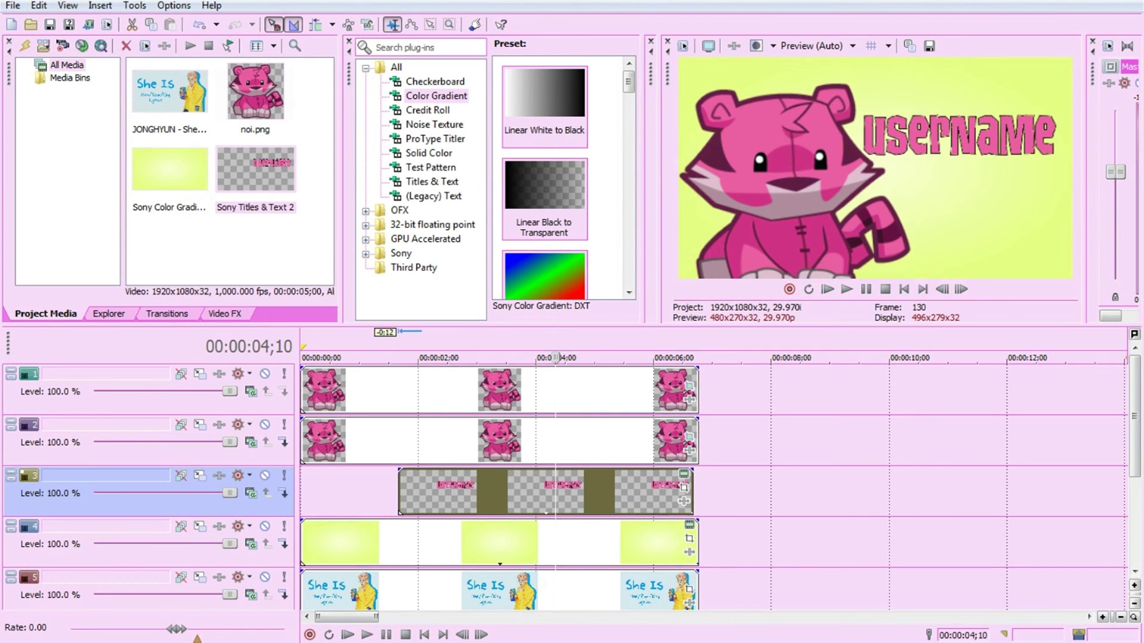
{"action": "left_click", "coordinate": [684, 500]}
{"action": "left_click_drag", "start_coordinate": [551, 278], "coordinate": [544, 271]}
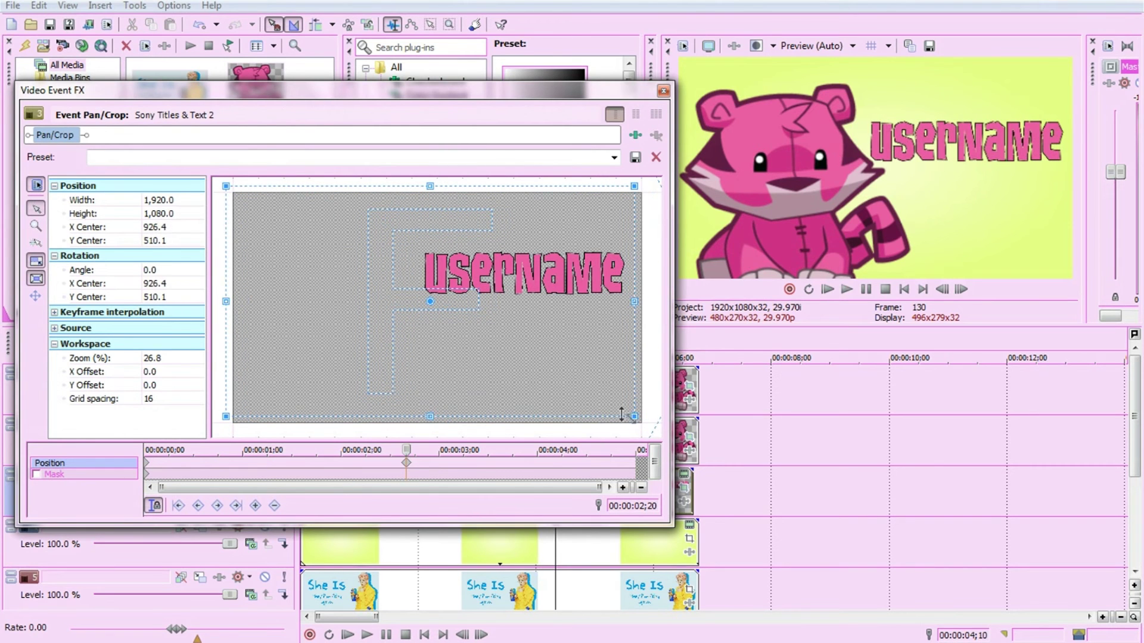
{"action": "left_click_drag", "start_coordinate": [621, 414], "coordinate": [608, 389]}
{"action": "left_click_drag", "start_coordinate": [510, 290], "coordinate": [589, 283]}
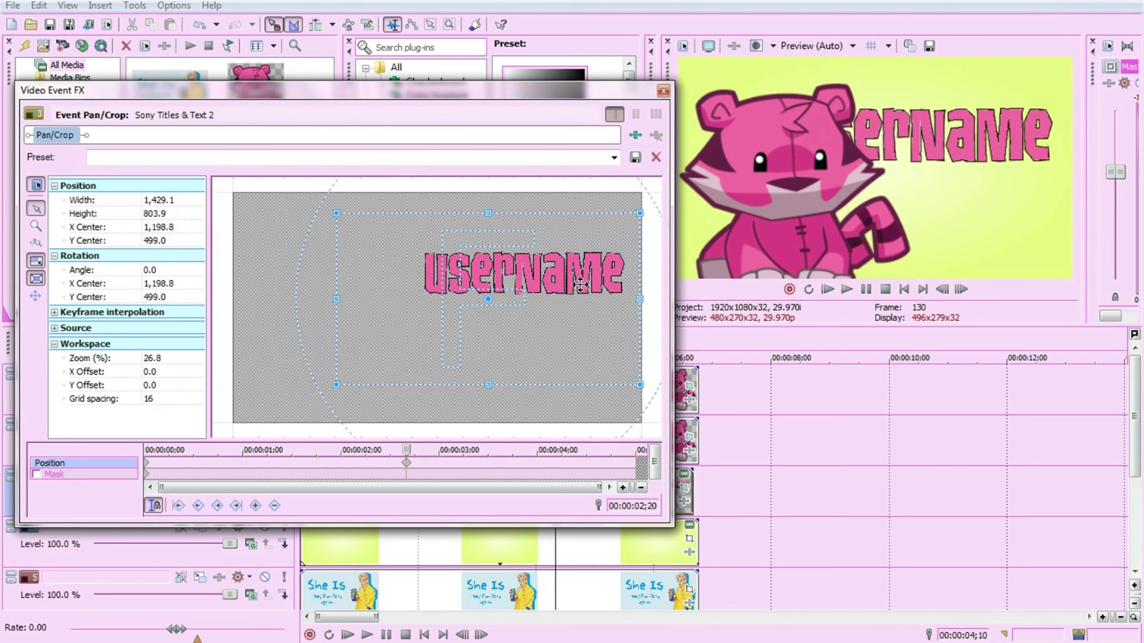
{"action": "right_click", "coordinate": [405, 463]}
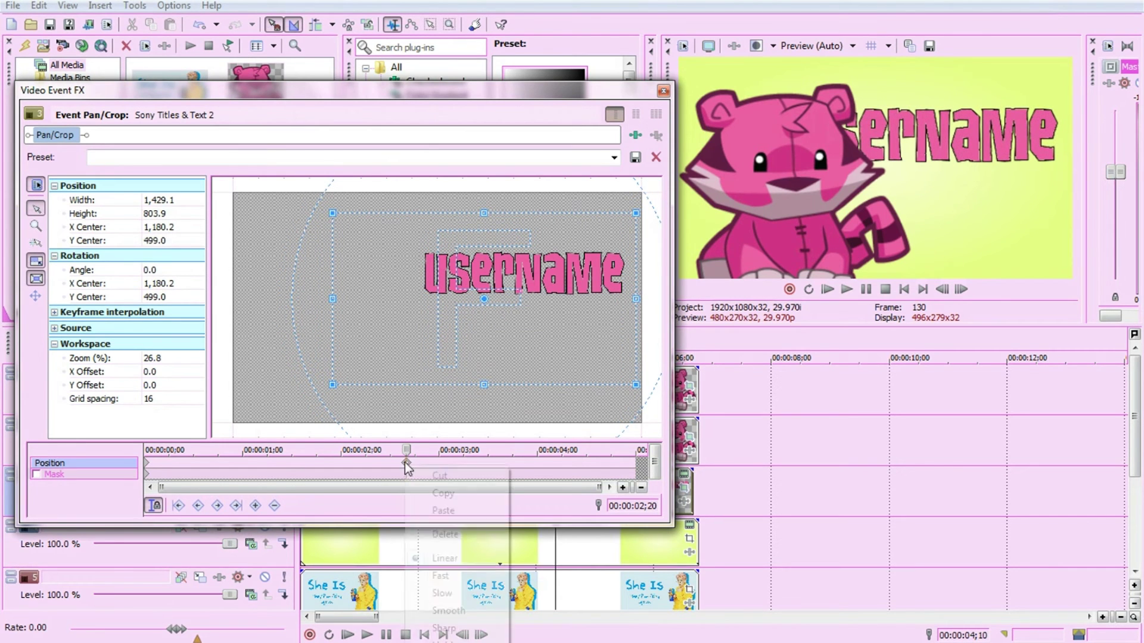
{"action": "left_click", "coordinate": [420, 532]}
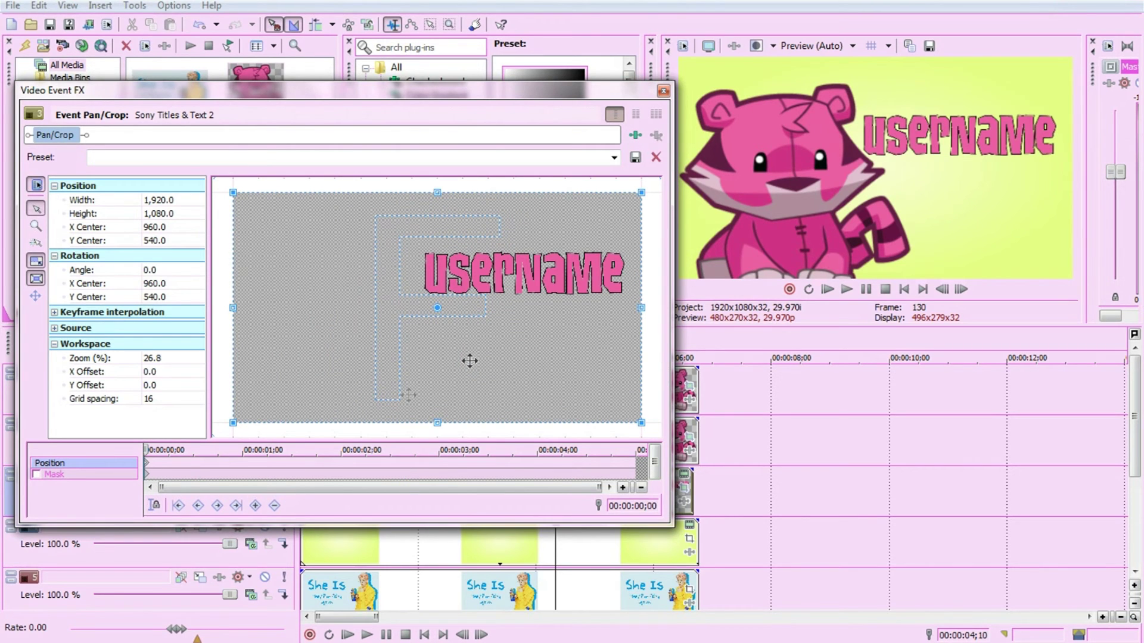
{"action": "left_click_drag", "start_coordinate": [529, 350], "coordinate": [666, 228]}
{"action": "left_click_drag", "start_coordinate": [613, 286], "coordinate": [600, 304]}
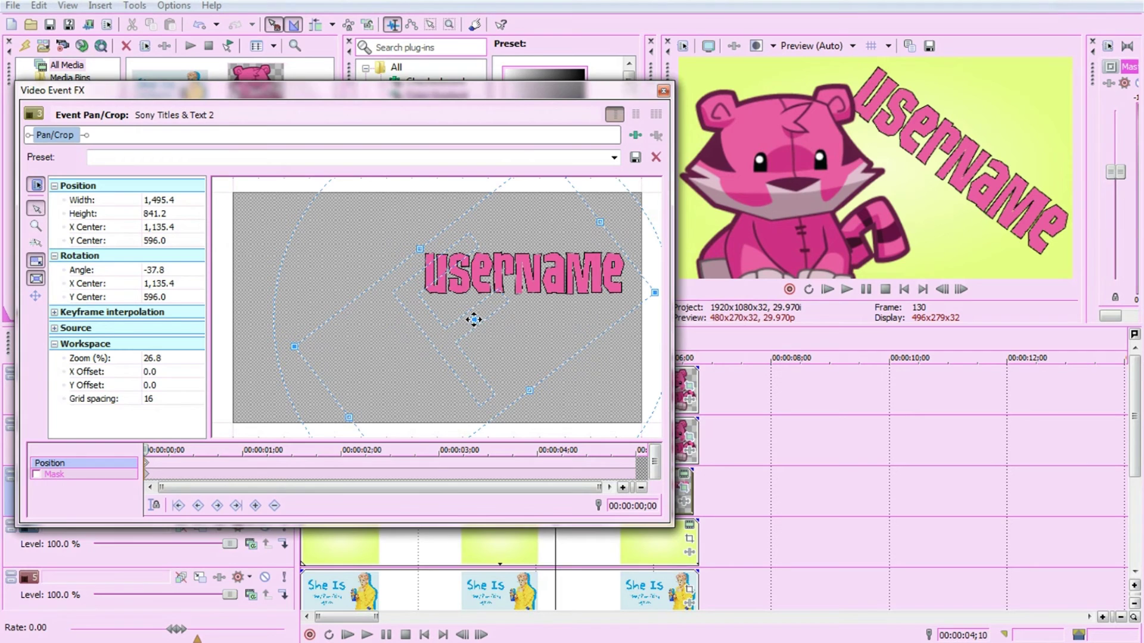
{"action": "left_click_drag", "start_coordinate": [474, 320], "coordinate": [523, 271]}
Add tilt keyframes at the clip start, 1;13 and the end so the title sways, then play it
{"action": "left_click", "coordinate": [155, 504]}
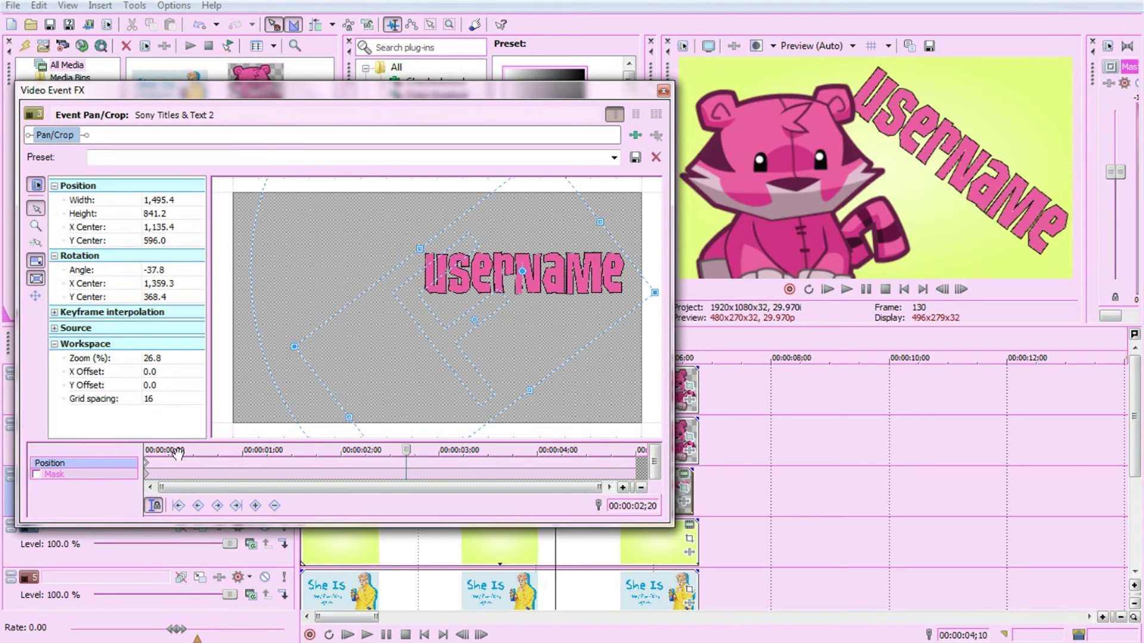
{"action": "left_click", "coordinate": [177, 454]}
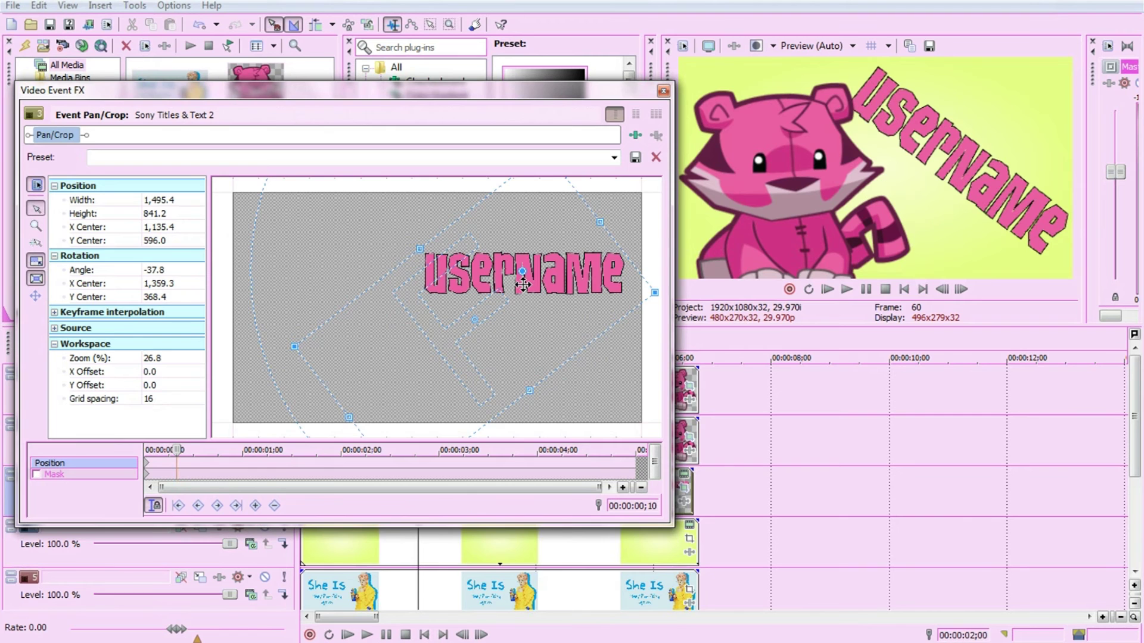
{"action": "scroll", "coordinate": [523, 285], "scroll_direction": "down", "scroll_amount": 2}
{"action": "left_click_drag", "start_coordinate": [598, 289], "coordinate": [601, 278]}
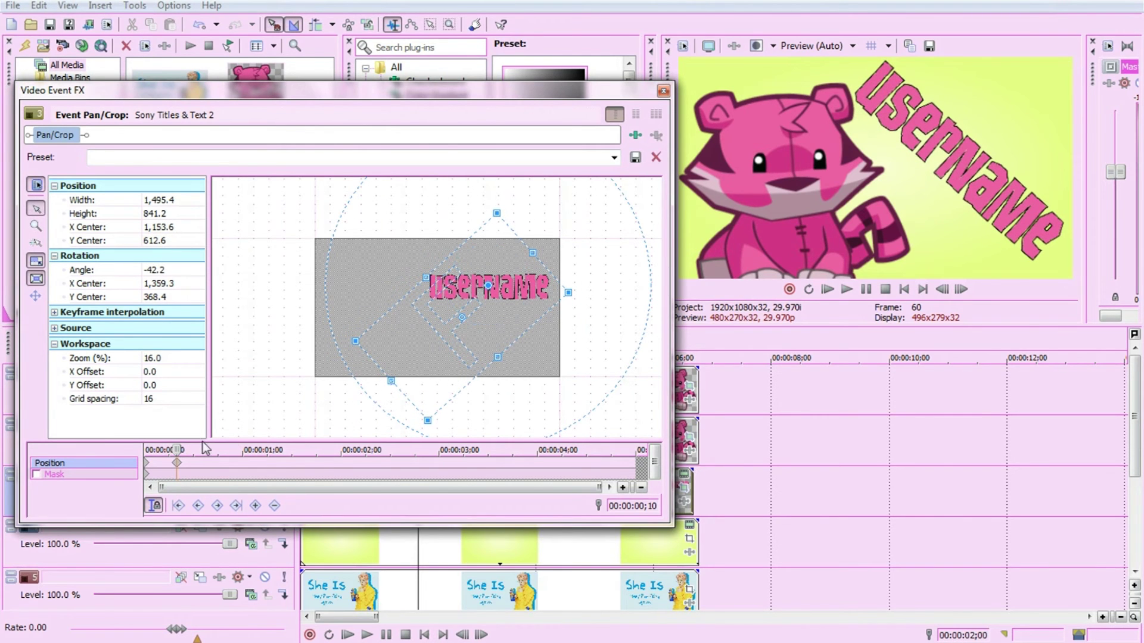
{"action": "left_click_drag", "start_coordinate": [599, 268], "coordinate": [606, 251]}
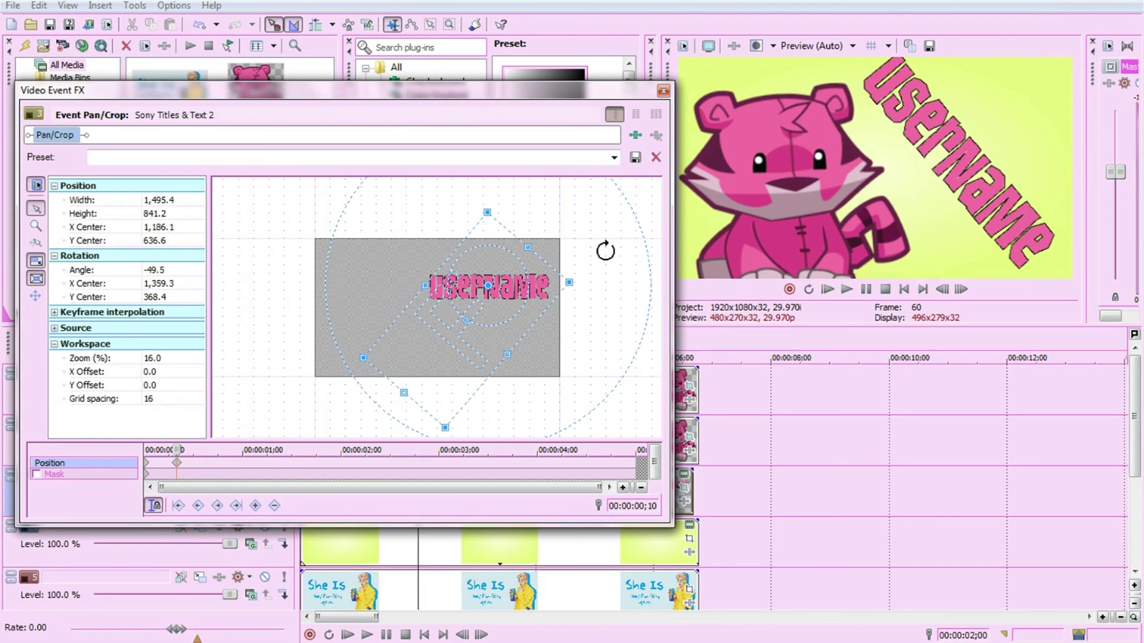
{"action": "left_click_drag", "start_coordinate": [590, 340], "coordinate": [617, 263]}
{"action": "left_click", "coordinate": [286, 450]}
{"action": "left_click_drag", "start_coordinate": [611, 348], "coordinate": [618, 289]}
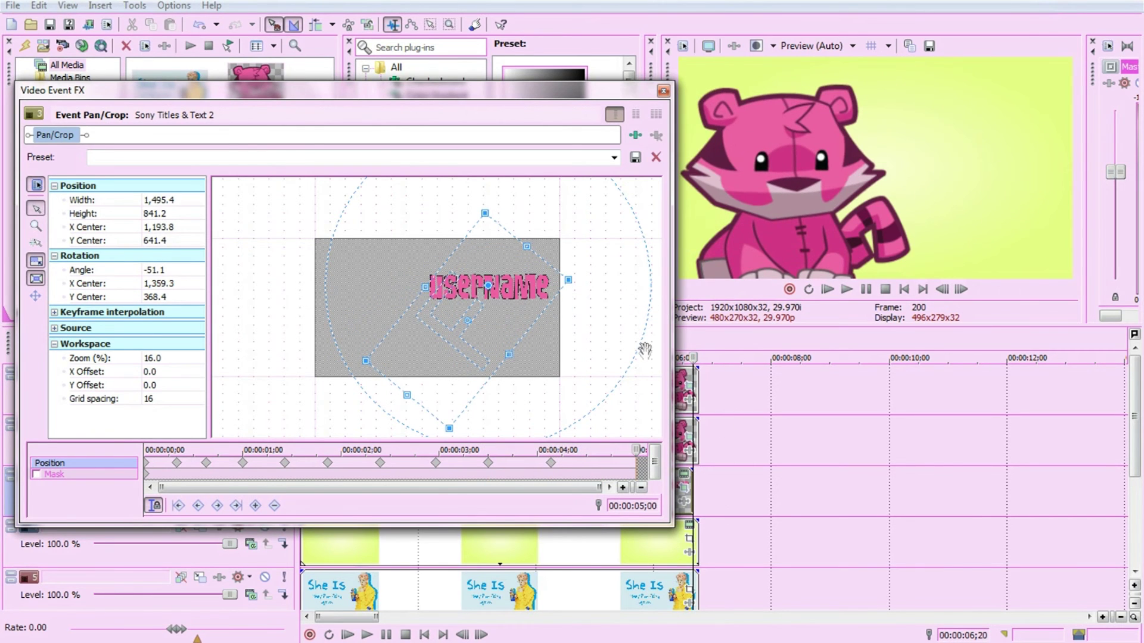
{"action": "left_click_drag", "start_coordinate": [639, 330], "coordinate": [611, 366]}
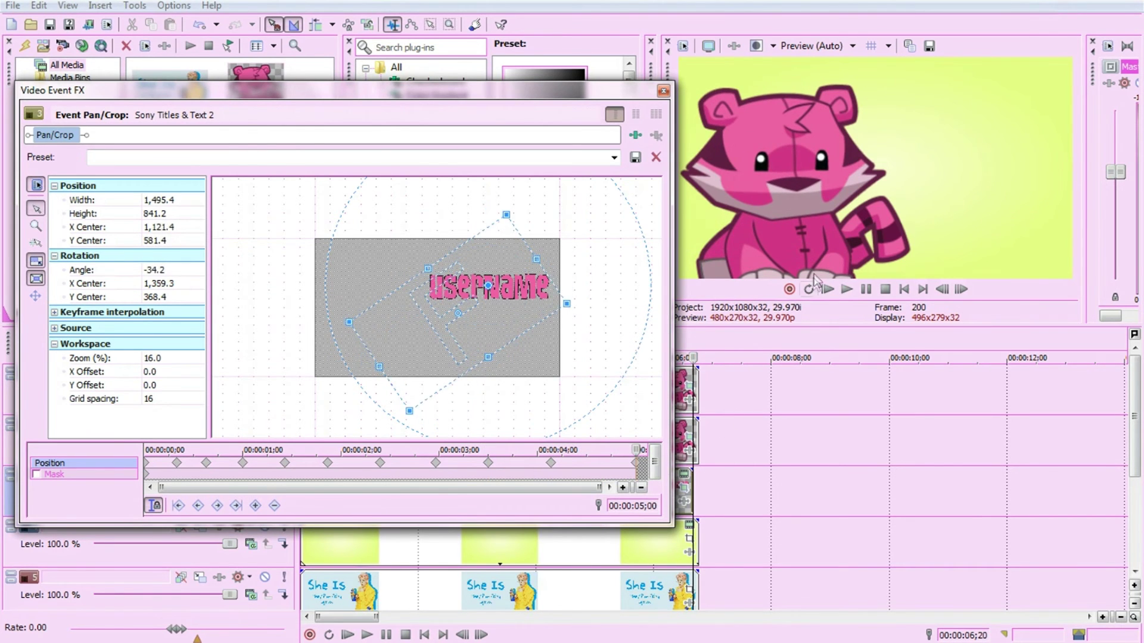
{"action": "left_click", "coordinate": [827, 290]}
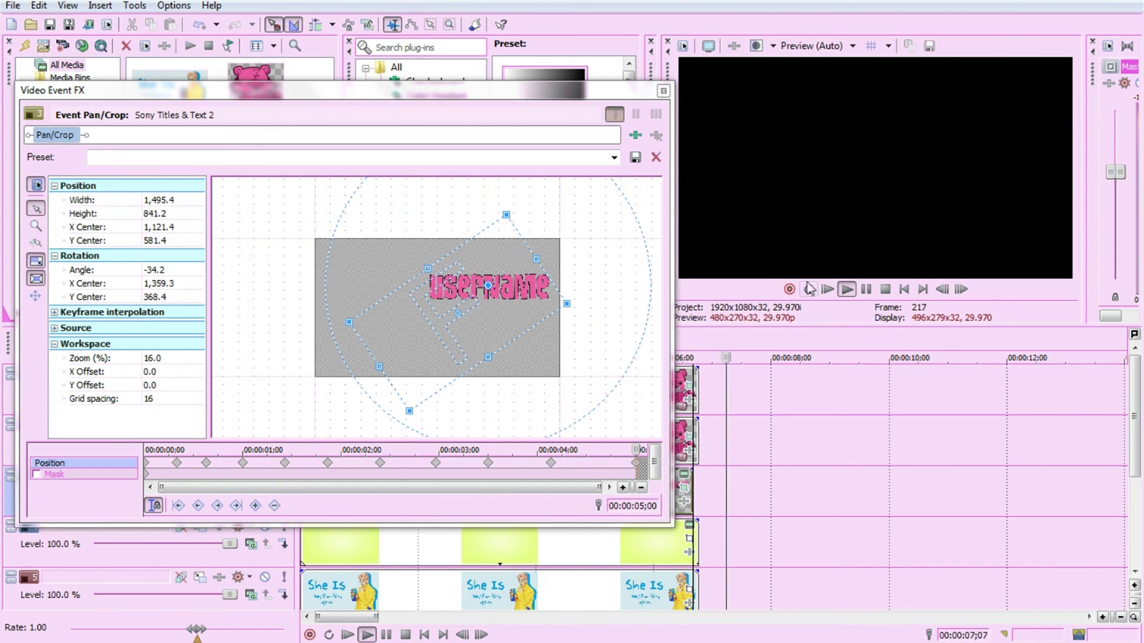
Add a short fade-in at the title clip's start and play the intro to check it
{"action": "left_click", "coordinate": [662, 91]}
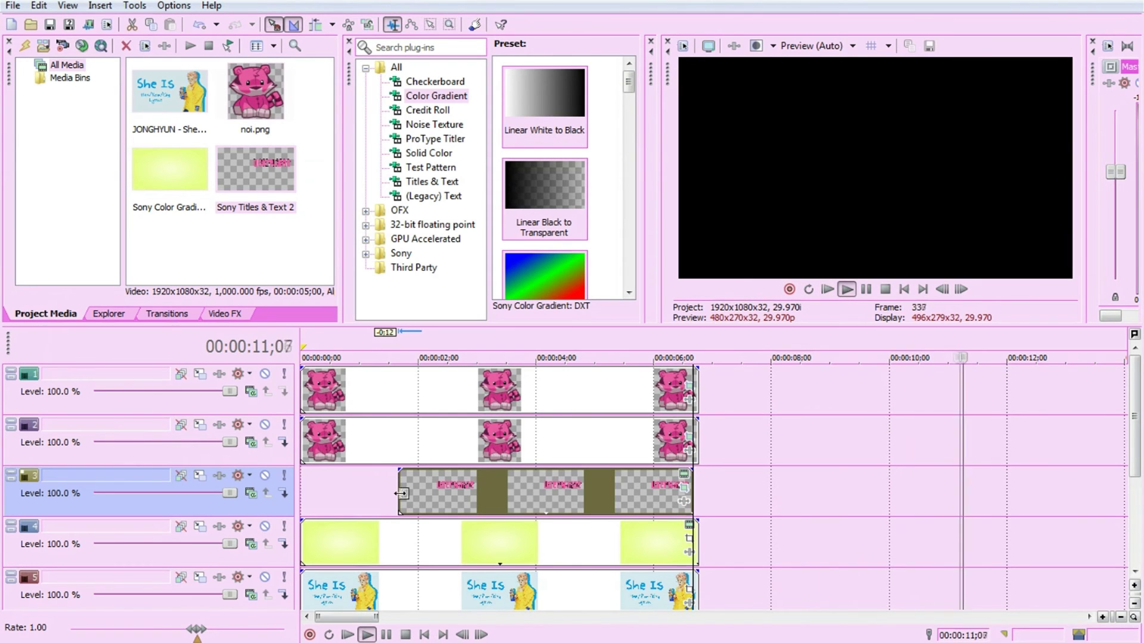
{"action": "key", "text": "Return"}
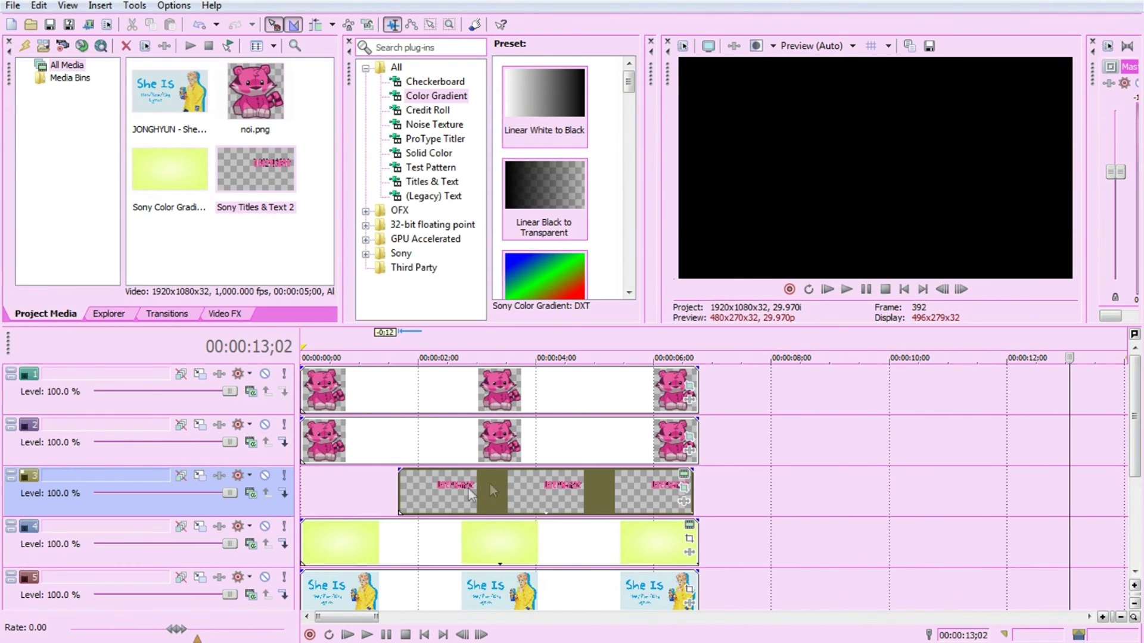
{"action": "left_click_drag", "start_coordinate": [399, 470], "coordinate": [414, 470]}
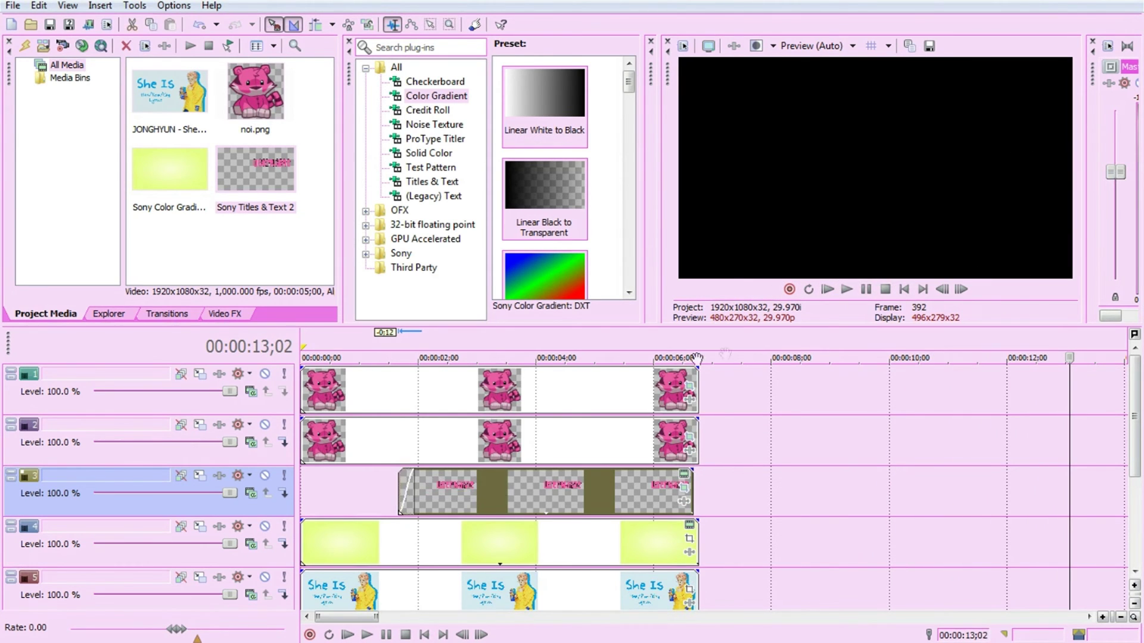
{"action": "left_click", "coordinate": [826, 290]}
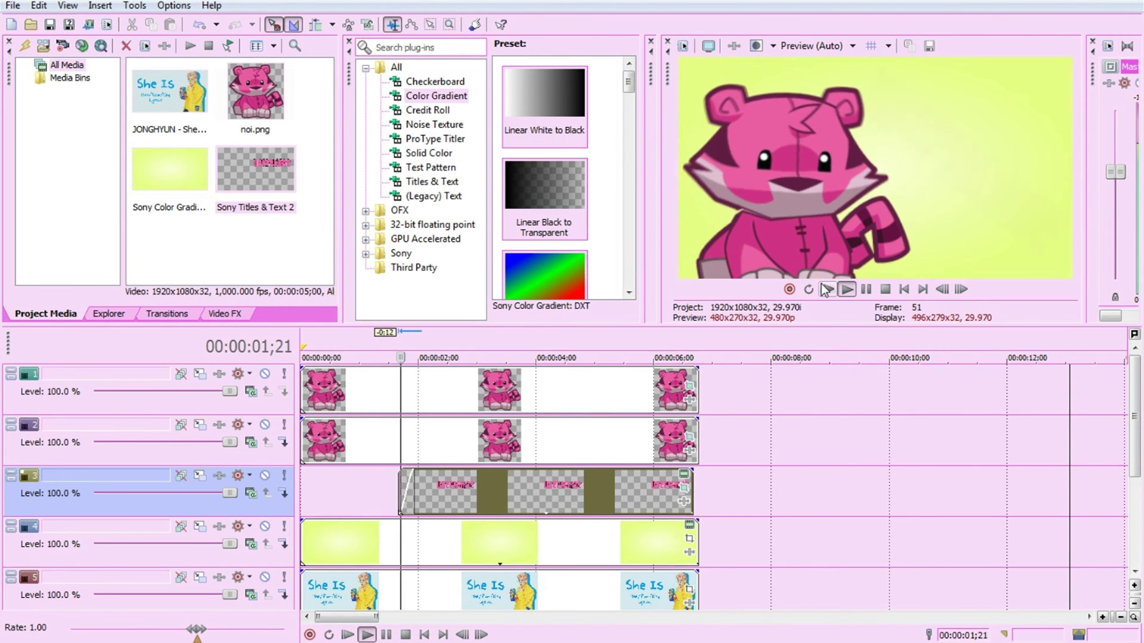
{"action": "key", "text": "Return"}
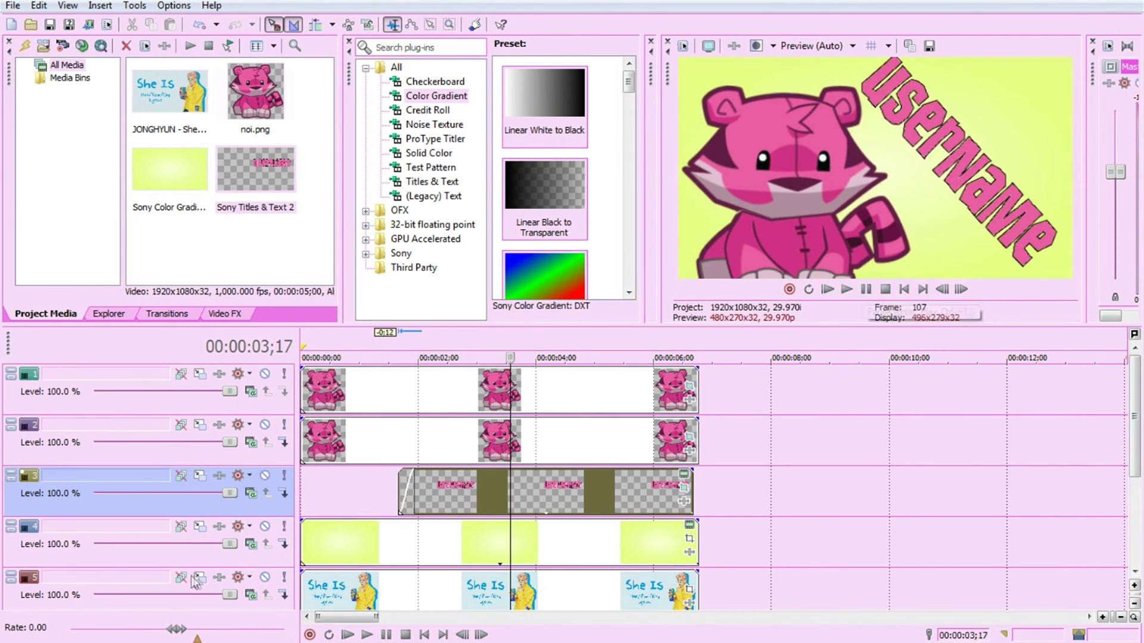
Lengthen the title's fade-in and preview a frame partway through it
{"action": "scroll", "coordinate": [344, 504], "scroll_direction": "up", "scroll_amount": 3}
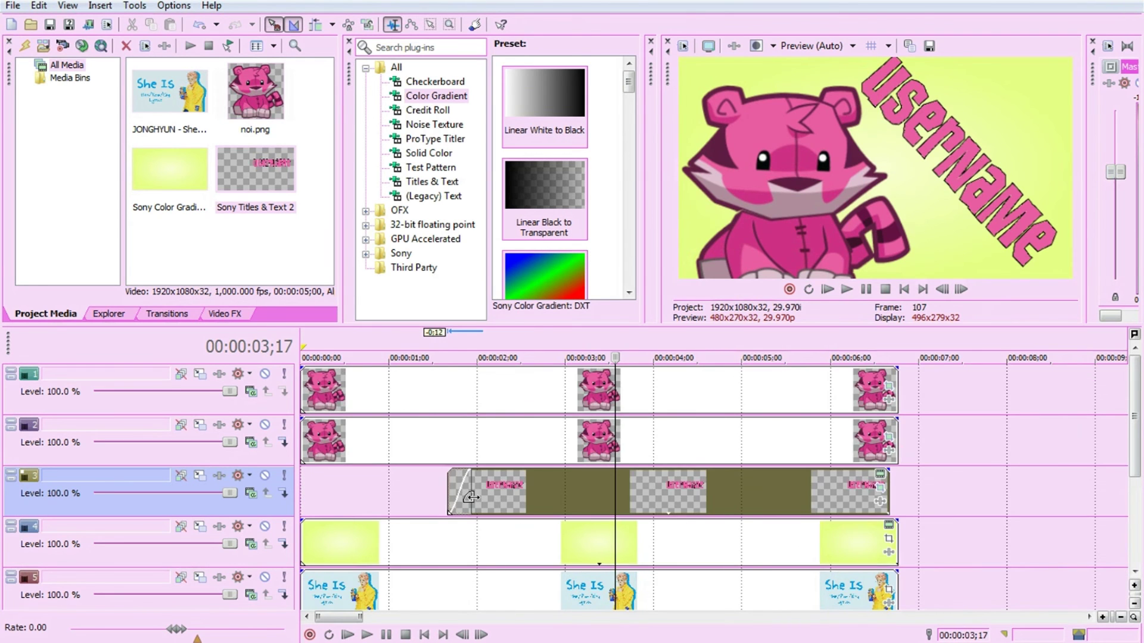
{"action": "left_click", "coordinate": [470, 497]}
{"action": "scroll", "coordinate": [470, 497], "scroll_direction": "up", "scroll_amount": 10}
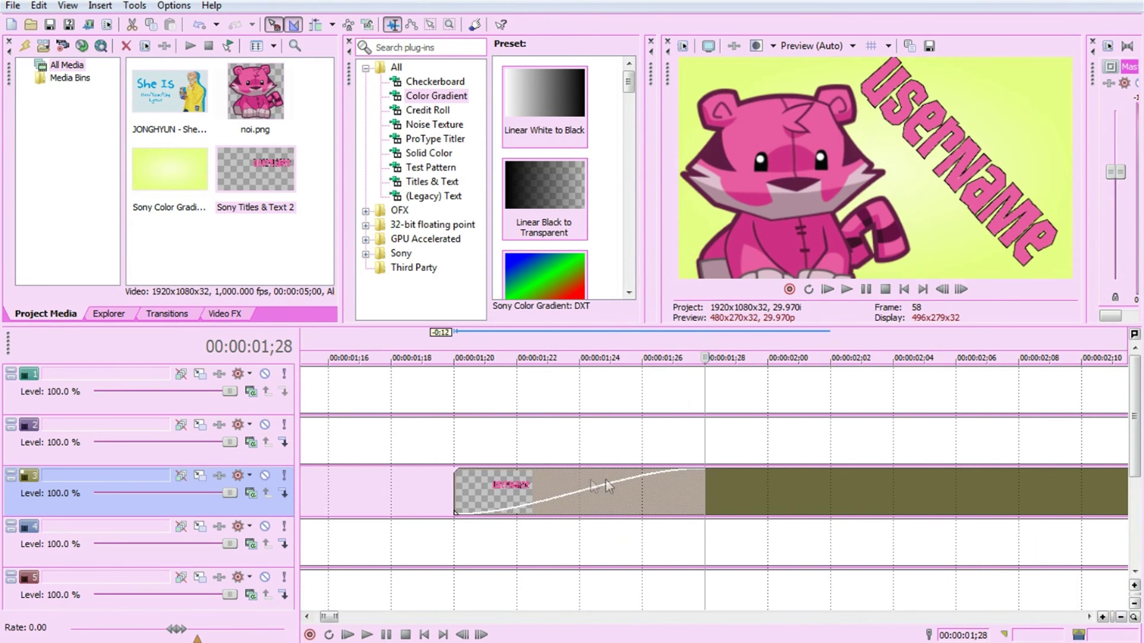
{"action": "left_click_drag", "start_coordinate": [701, 477], "coordinate": [736, 477]}
{"action": "left_click", "coordinate": [643, 523]}
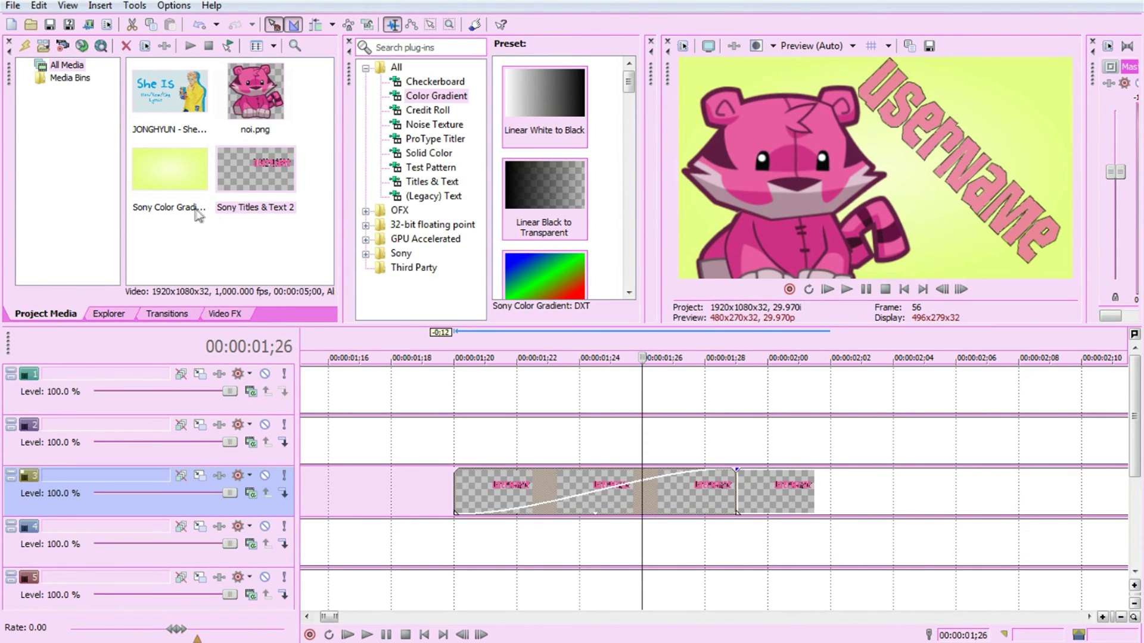
{"action": "left_click", "coordinate": [164, 314]}
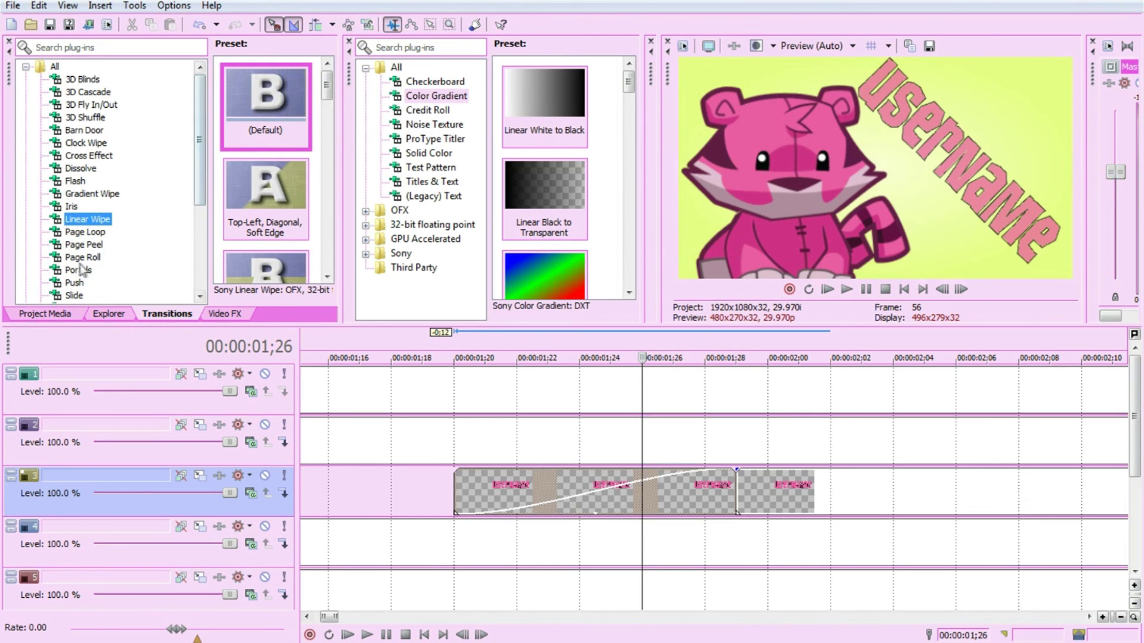
Apply the Push Left transition preset to the title's entrance on track 3
{"action": "left_click", "coordinate": [78, 283]}
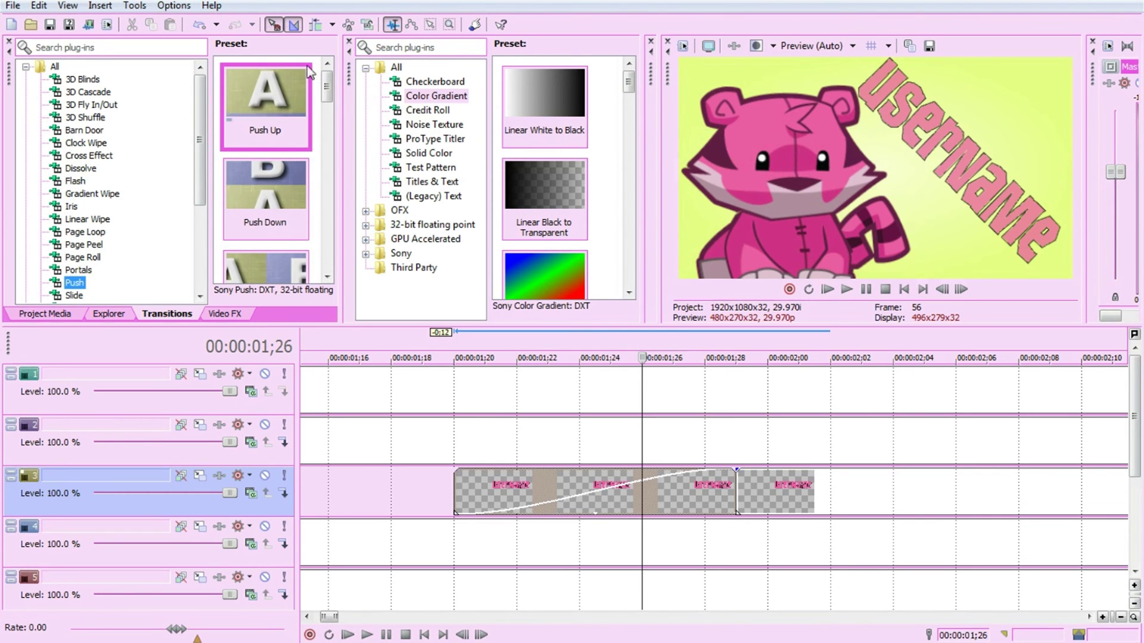
{"action": "left_click_drag", "start_coordinate": [339, 103], "coordinate": [425, 104]}
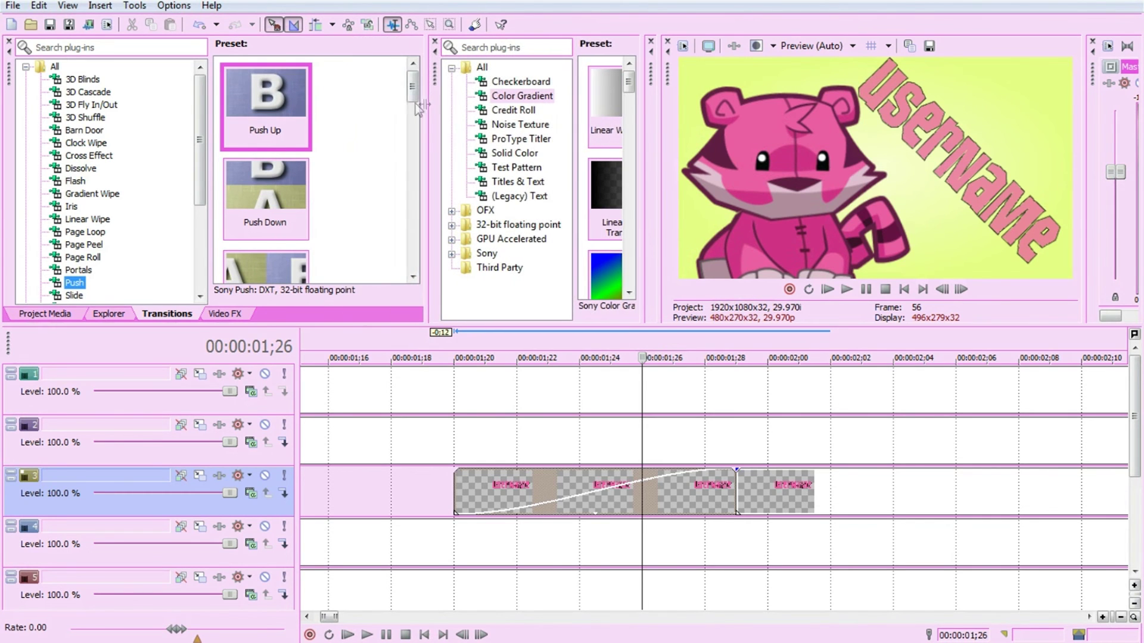
{"action": "scroll", "coordinate": [411, 91], "scroll_direction": "down", "scroll_amount": 1}
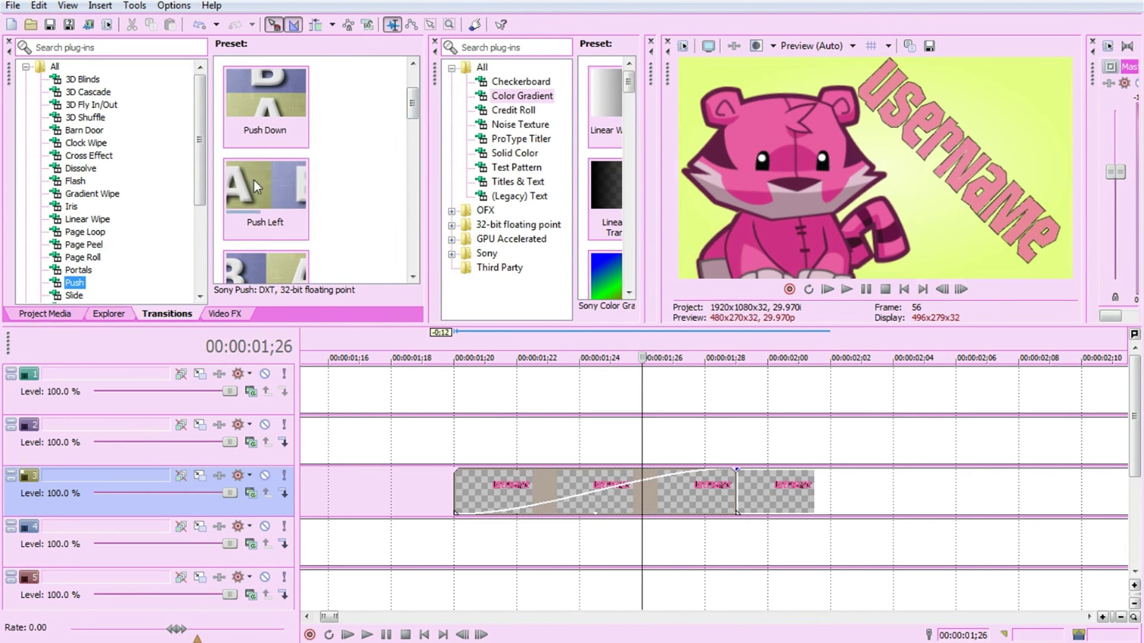
{"action": "left_click_drag", "start_coordinate": [253, 181], "coordinate": [591, 486]}
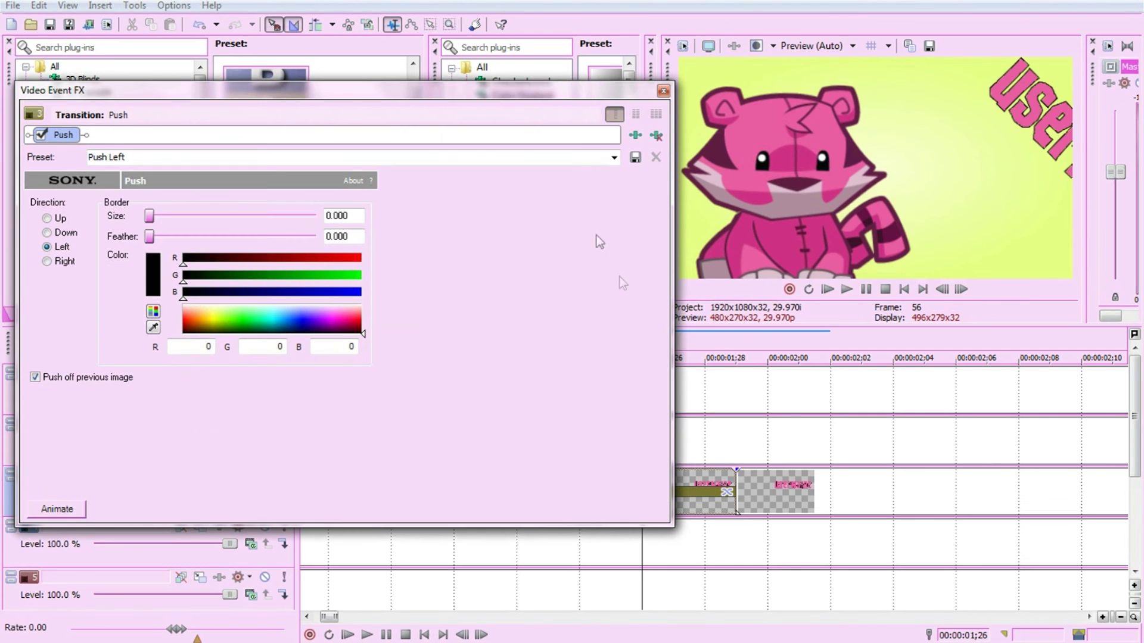
{"action": "left_click", "coordinate": [663, 91]}
Play the intro and stop inside the title transition at 00:00:01;25
{"action": "left_click", "coordinate": [829, 289]}
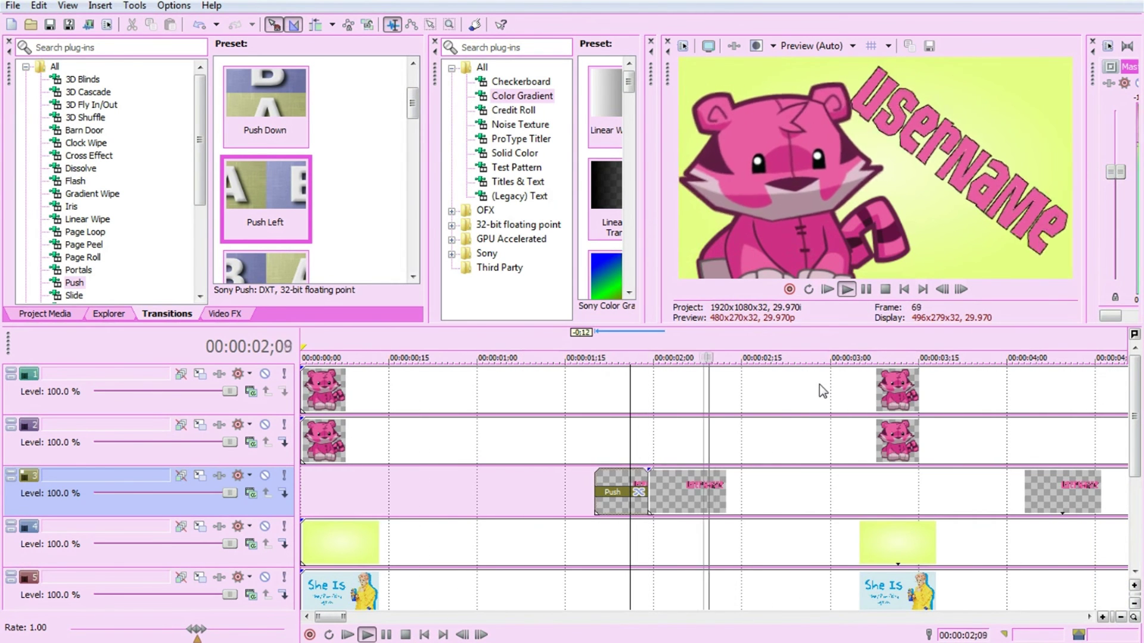
{"action": "left_click", "coordinate": [866, 289]}
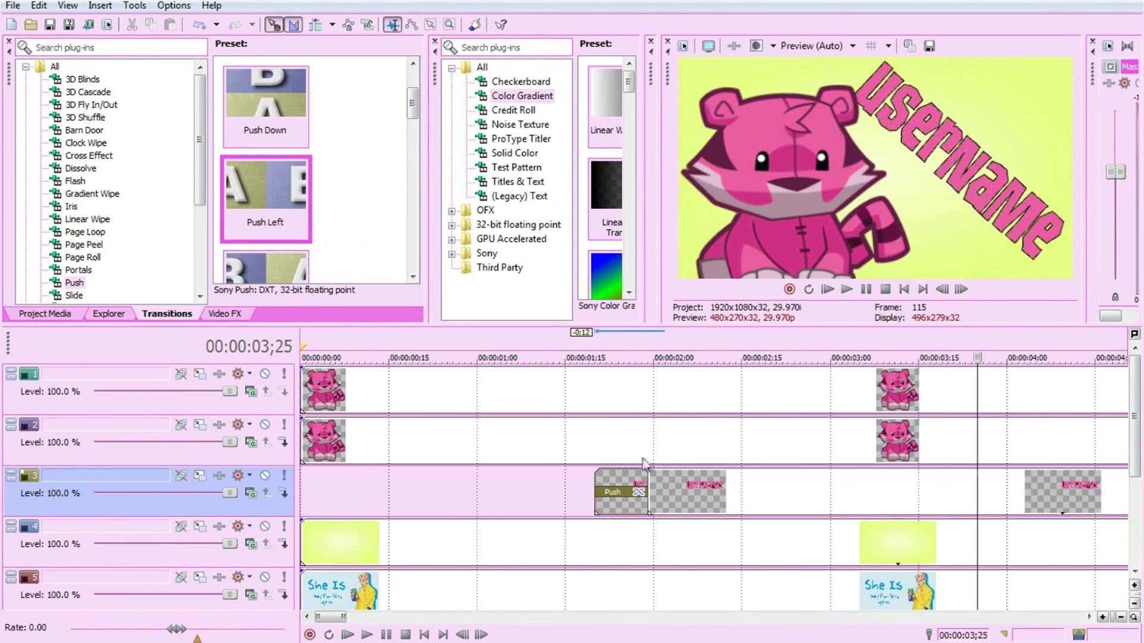
{"action": "left_click", "coordinate": [625, 485]}
{"action": "scroll", "coordinate": [626, 485], "scroll_direction": "up", "scroll_amount": 6}
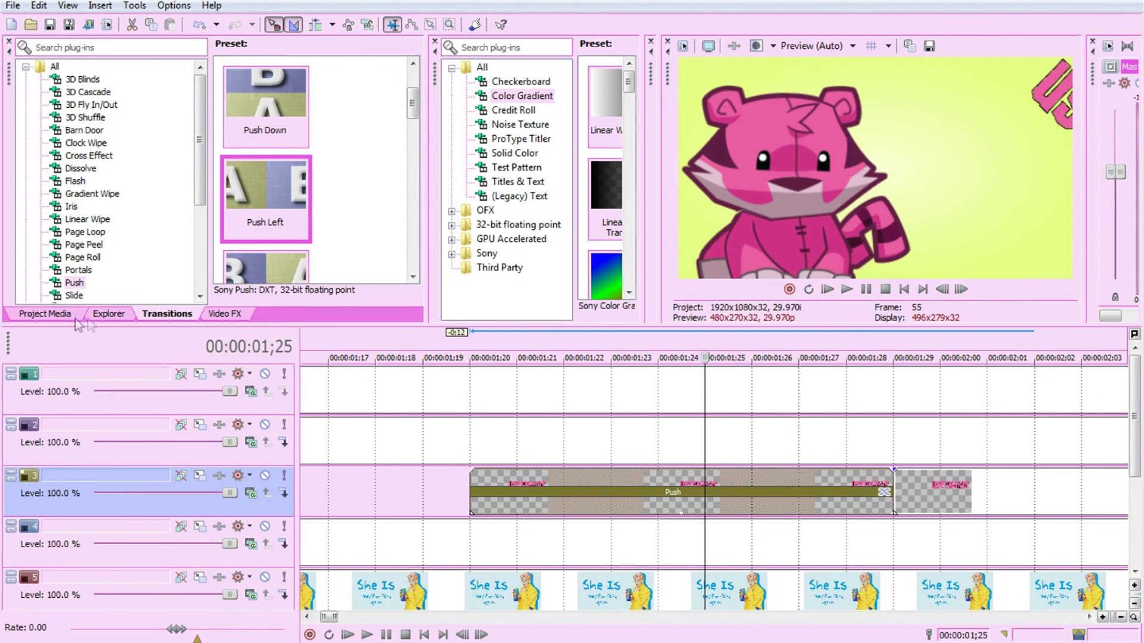
Apply the Linear Blur Horizontal Light preset to the track 3 title and replay the intro
{"action": "left_click", "coordinate": [239, 313]}
{"action": "left_click_drag", "start_coordinate": [145, 94], "coordinate": [145, 157]}
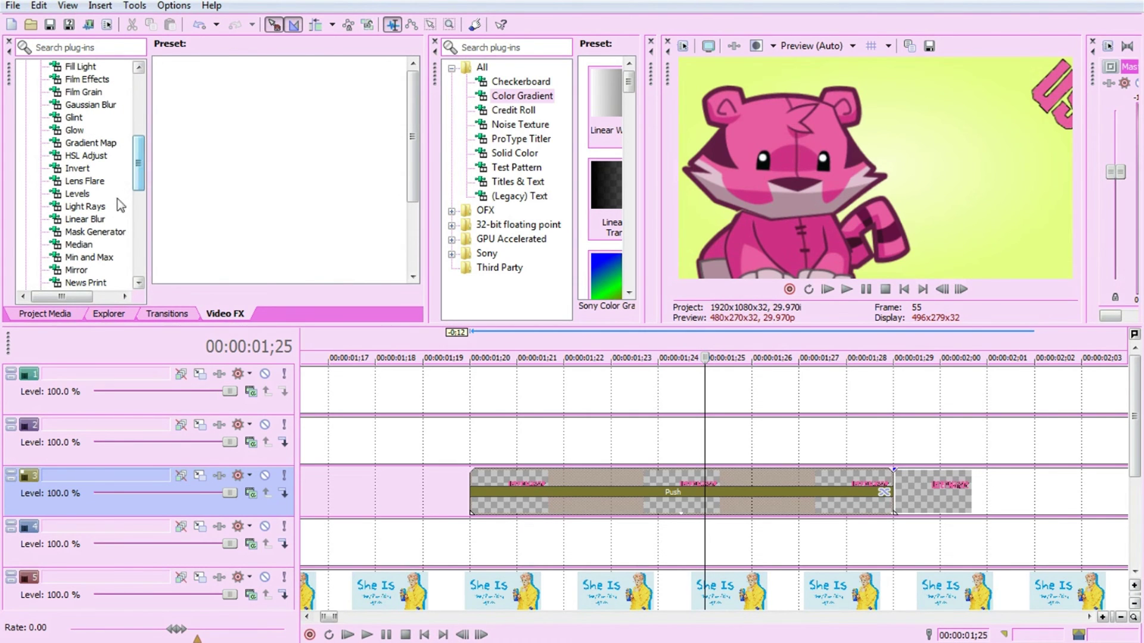
{"action": "left_click", "coordinate": [99, 219]}
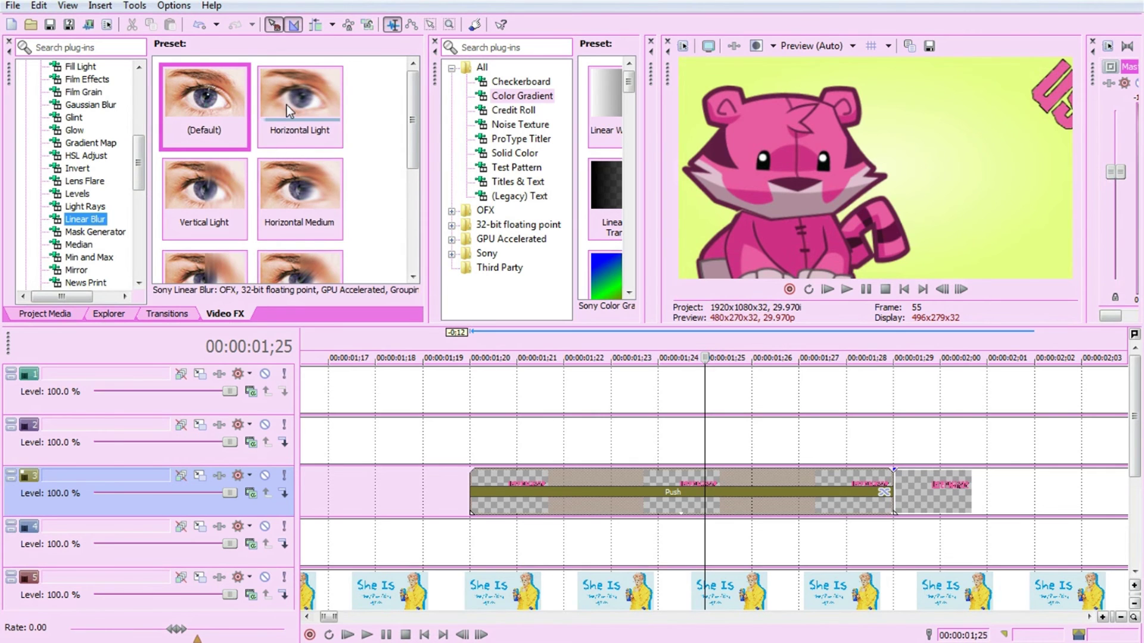
{"action": "left_click_drag", "start_coordinate": [291, 111], "coordinate": [660, 476]}
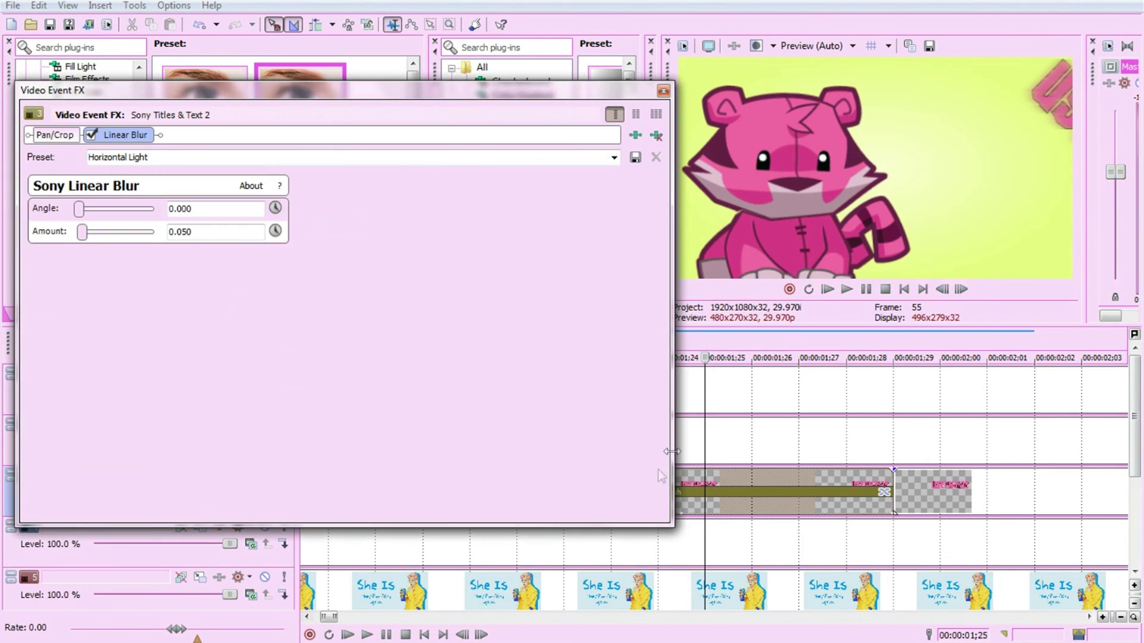
{"action": "left_click", "coordinate": [663, 91]}
{"action": "left_click", "coordinate": [828, 289]}
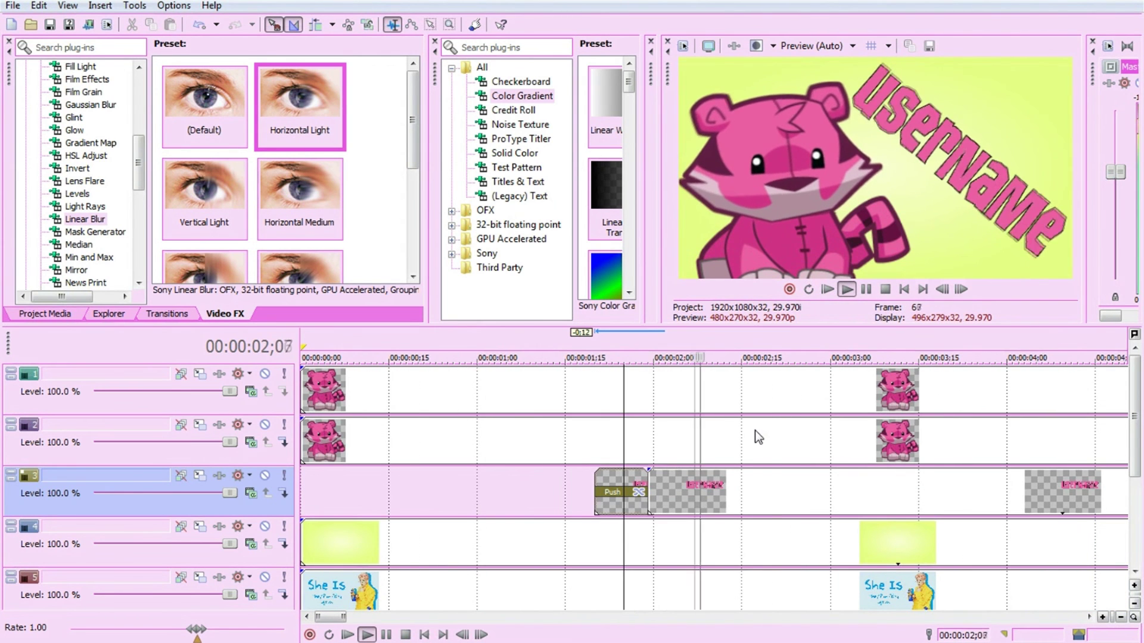
{"action": "left_click", "coordinate": [829, 290]}
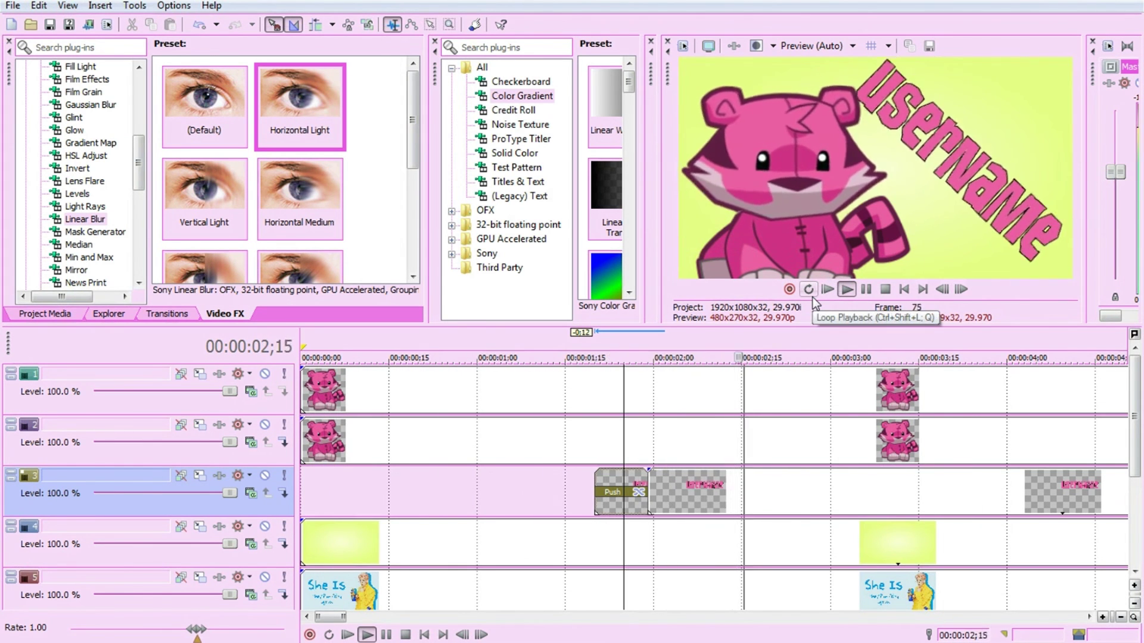
Add a 10-frame fade-in to the start of the tiger events on tracks 1 and 2
{"action": "left_click", "coordinate": [865, 290]}
{"action": "scroll", "coordinate": [410, 444], "scroll_direction": "up", "scroll_amount": 3}
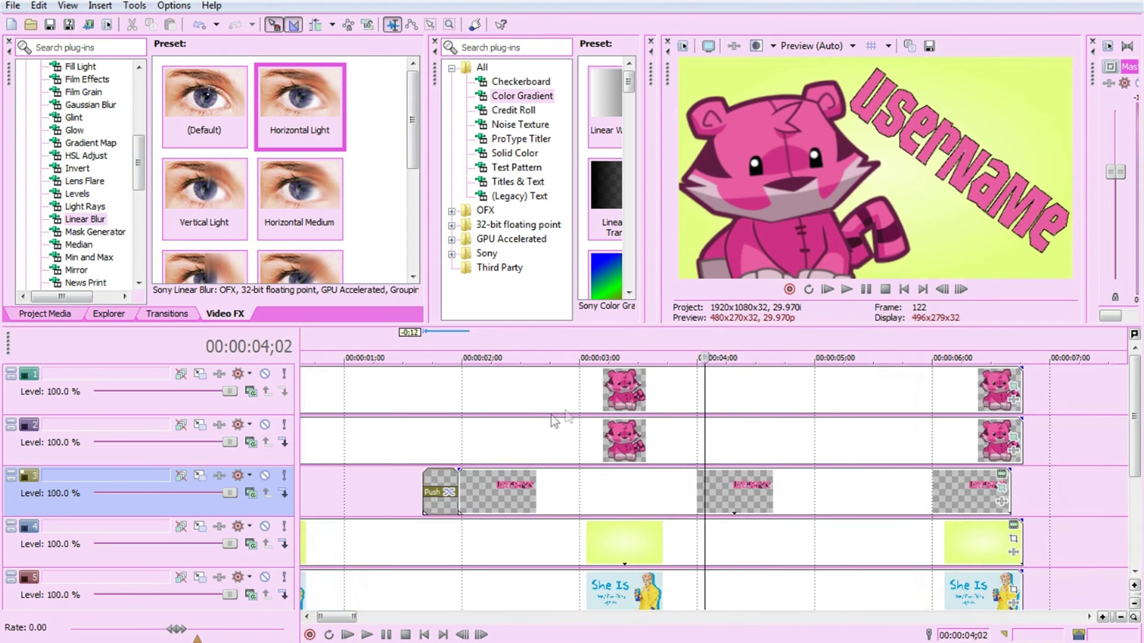
{"action": "scroll", "coordinate": [355, 415], "scroll_direction": "down", "scroll_amount": 5}
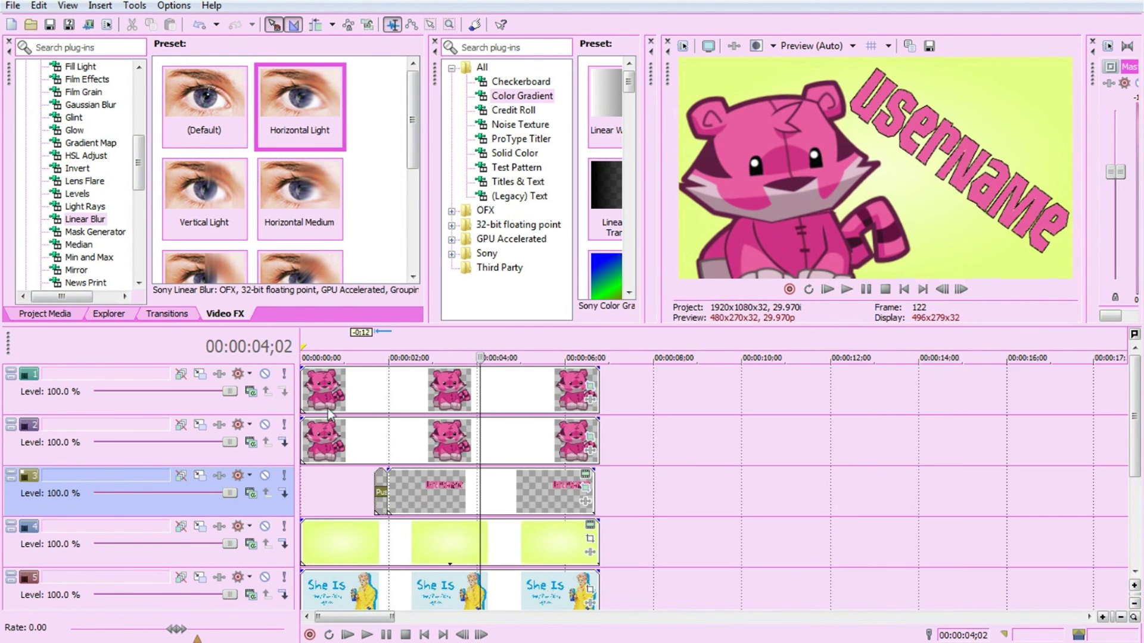
{"action": "left_click", "coordinate": [303, 387]}
{"action": "scroll", "coordinate": [356, 424], "scroll_direction": "up", "scroll_amount": 4}
{"action": "scroll", "coordinate": [355, 424], "scroll_direction": "up", "scroll_amount": 3}
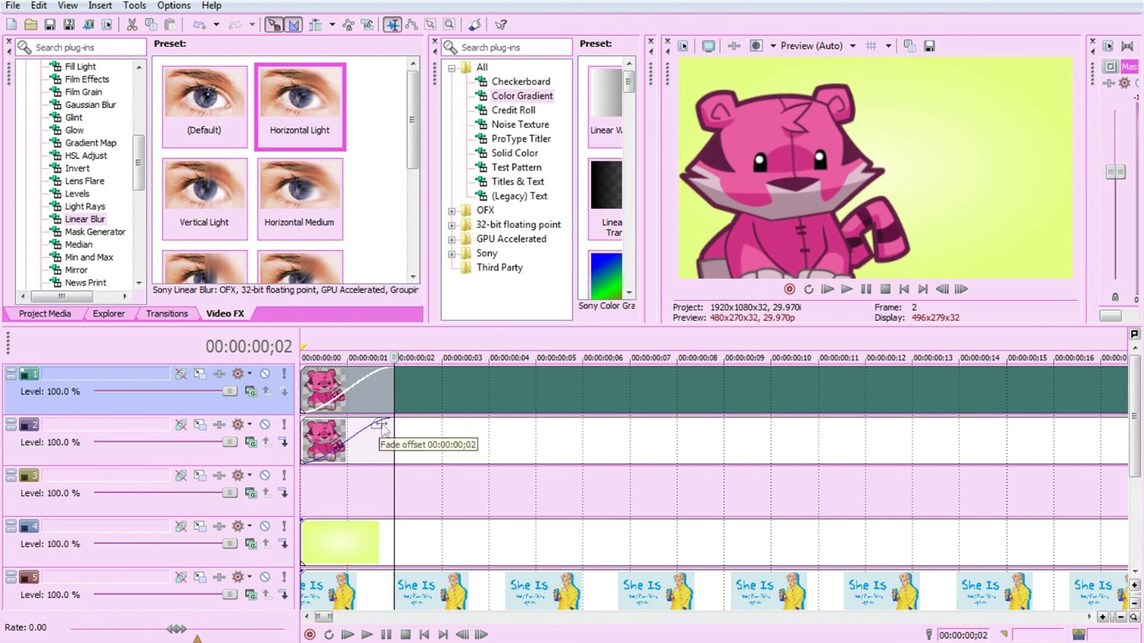
{"action": "left_click", "coordinate": [832, 290]}
{"action": "key", "text": "space"}
{"action": "scroll", "coordinate": [417, 441], "scroll_direction": "down", "scroll_amount": 3}
{"action": "left_click_drag", "start_coordinate": [302, 419], "coordinate": [451, 433]}
{"action": "key", "text": "space"}
{"action": "key", "text": "space"}
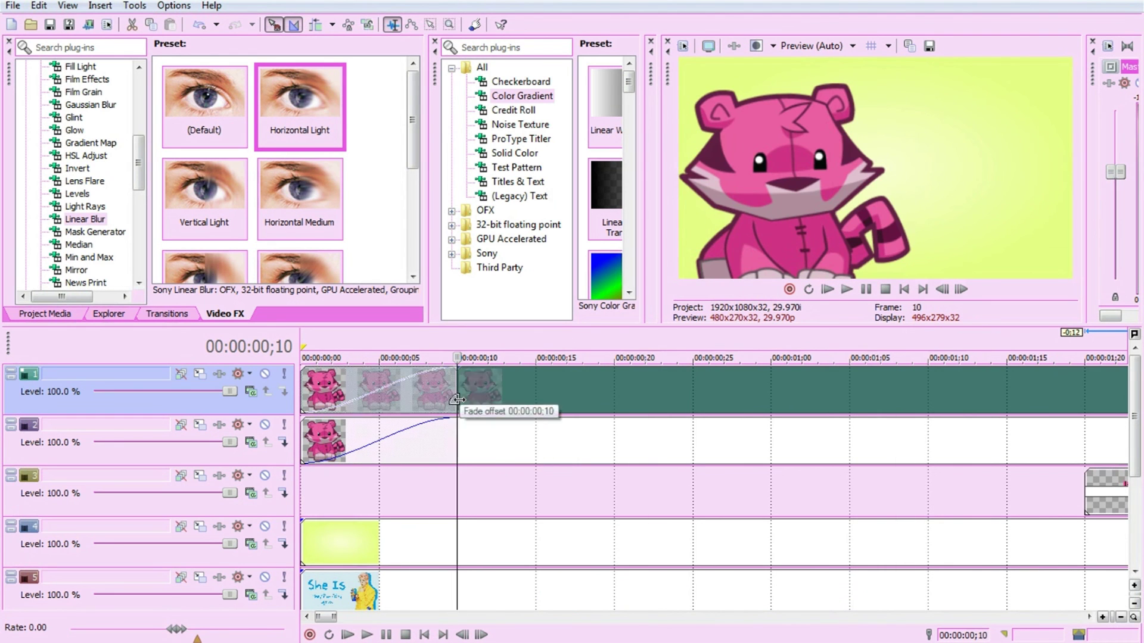
{"action": "left_click", "coordinate": [426, 437]}
Apply the Push Right transition to both tiger entrances on tracks 1 and 2
{"action": "left_click", "coordinate": [167, 314]}
{"action": "left_click", "coordinate": [75, 168]}
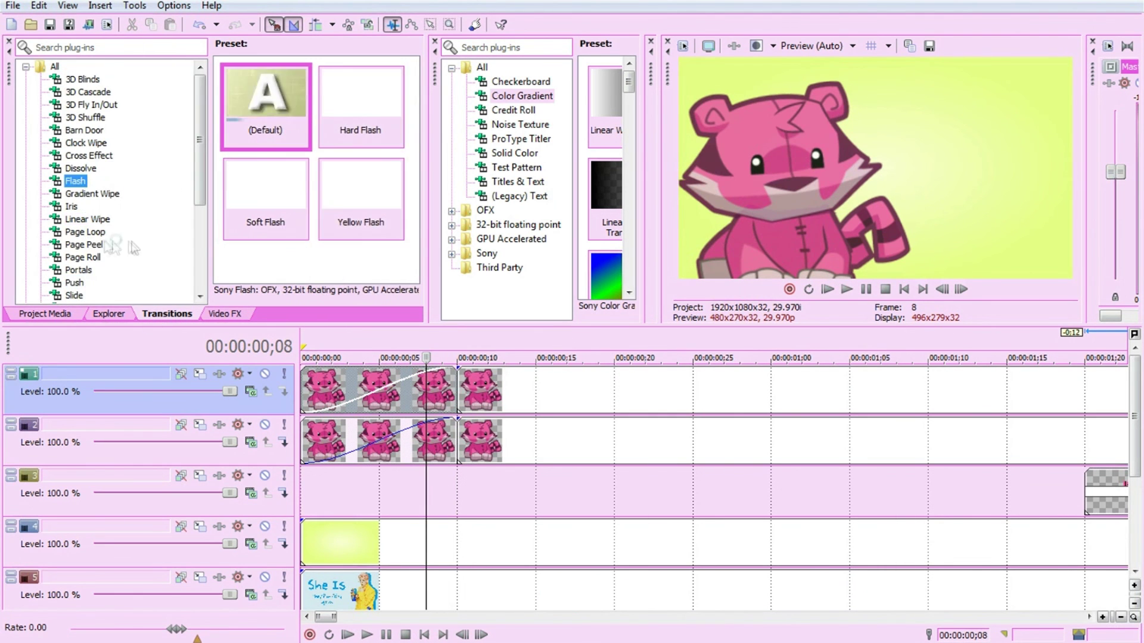
{"action": "scroll", "coordinate": [89, 209], "scroll_direction": "down", "scroll_amount": 2}
{"action": "left_click", "coordinate": [73, 244]}
{"action": "left_click", "coordinate": [73, 206]}
{"action": "scroll", "coordinate": [276, 108], "scroll_direction": "down", "scroll_amount": 3}
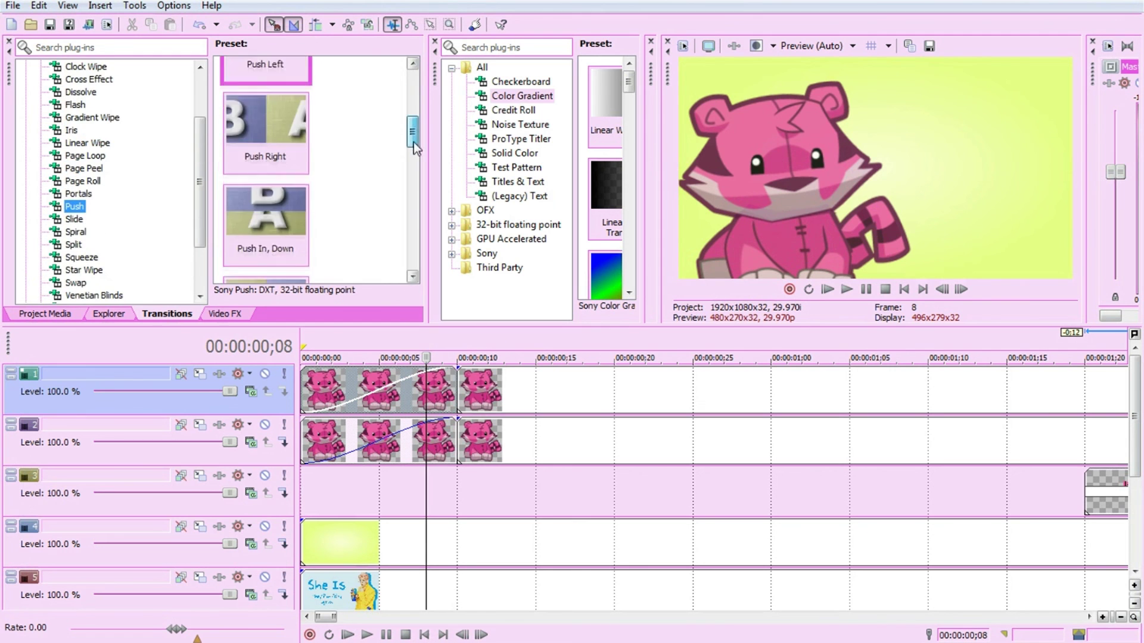
{"action": "left_click_drag", "start_coordinate": [276, 107], "coordinate": [393, 390]}
{"action": "left_click", "coordinate": [662, 84]}
{"action": "left_click_drag", "start_coordinate": [265, 107], "coordinate": [393, 441]}
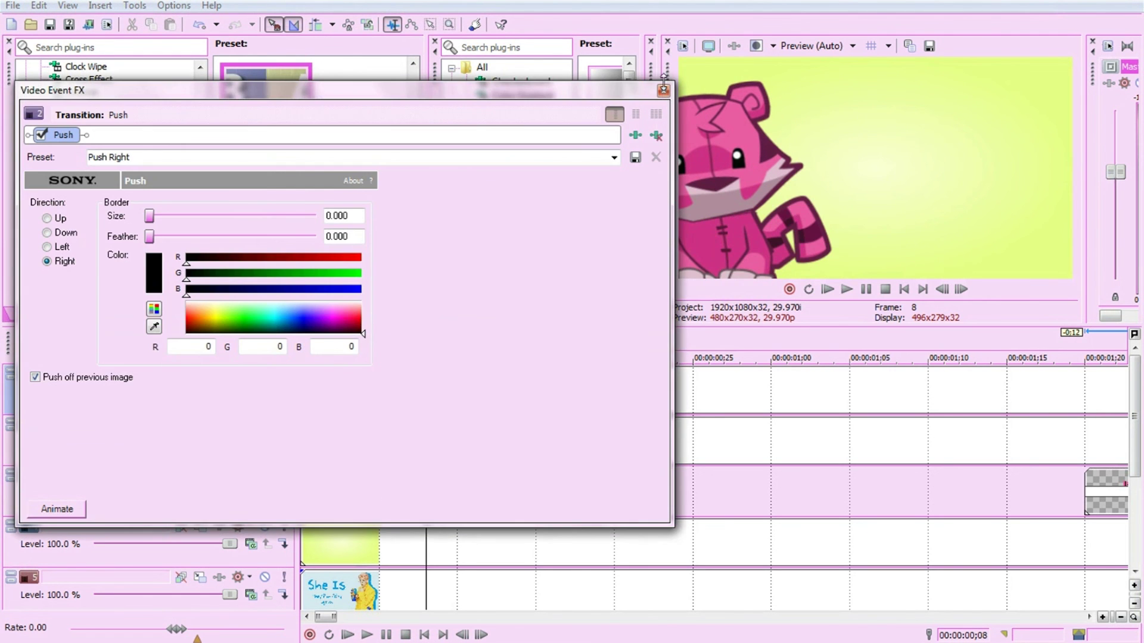
{"action": "left_click", "coordinate": [662, 84]}
{"action": "left_click", "coordinate": [846, 289]}
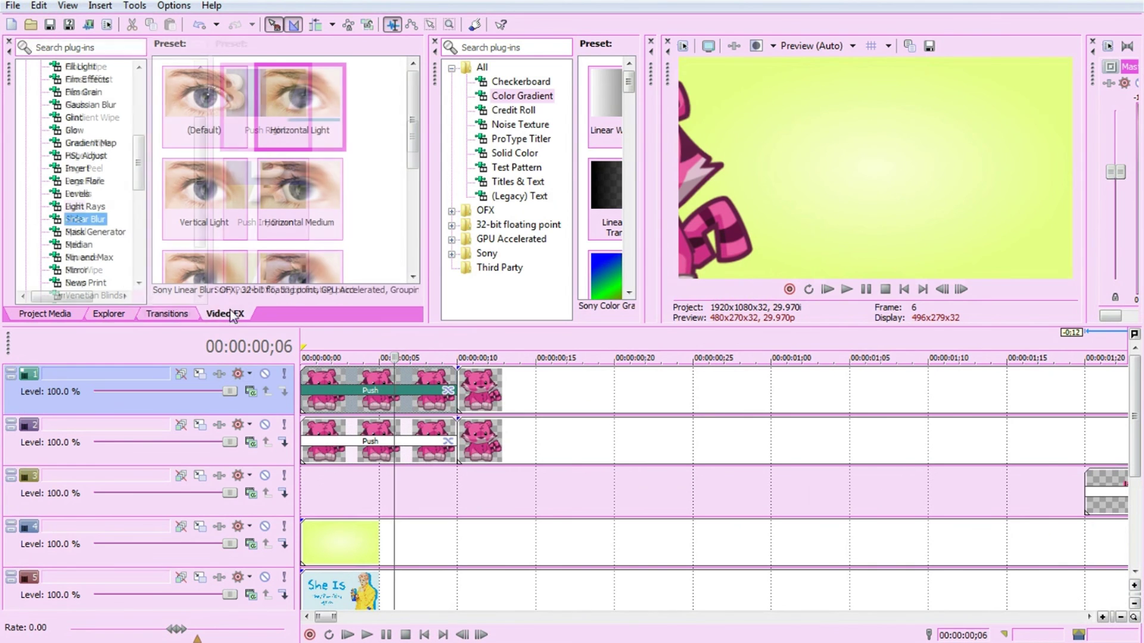
Add the Linear Blur Horizontal Light effect to both tiger events and preview the intro
{"action": "left_click_drag", "start_coordinate": [299, 107], "coordinate": [386, 398]}
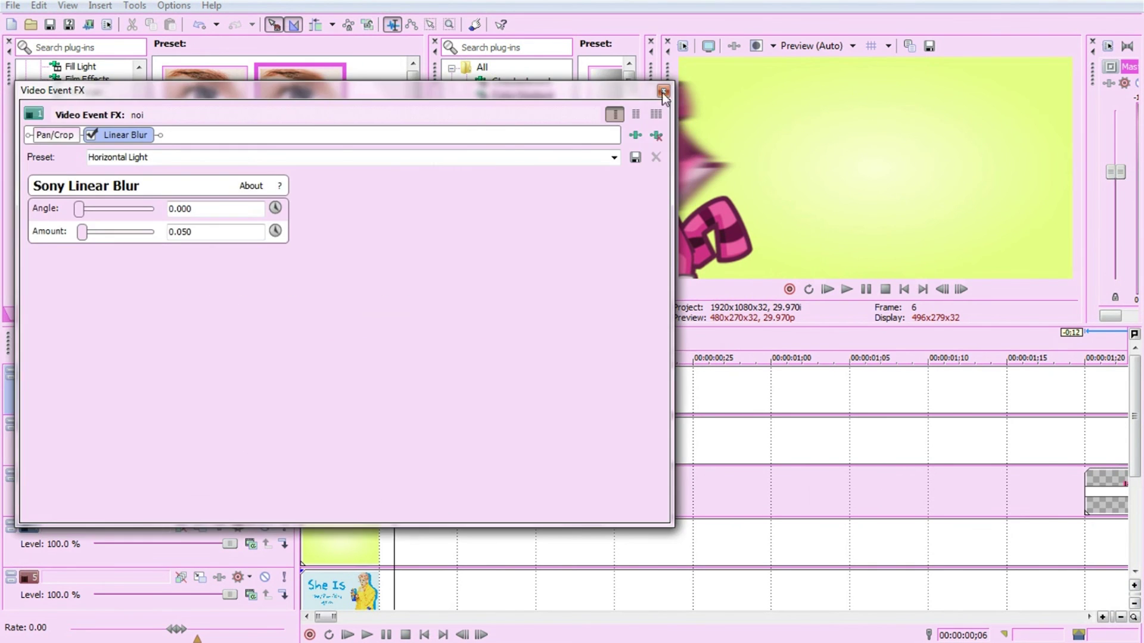
{"action": "left_click", "coordinate": [659, 113]}
{"action": "left_click_drag", "start_coordinate": [300, 107], "coordinate": [384, 444]}
{"action": "left_click", "coordinate": [828, 290]}
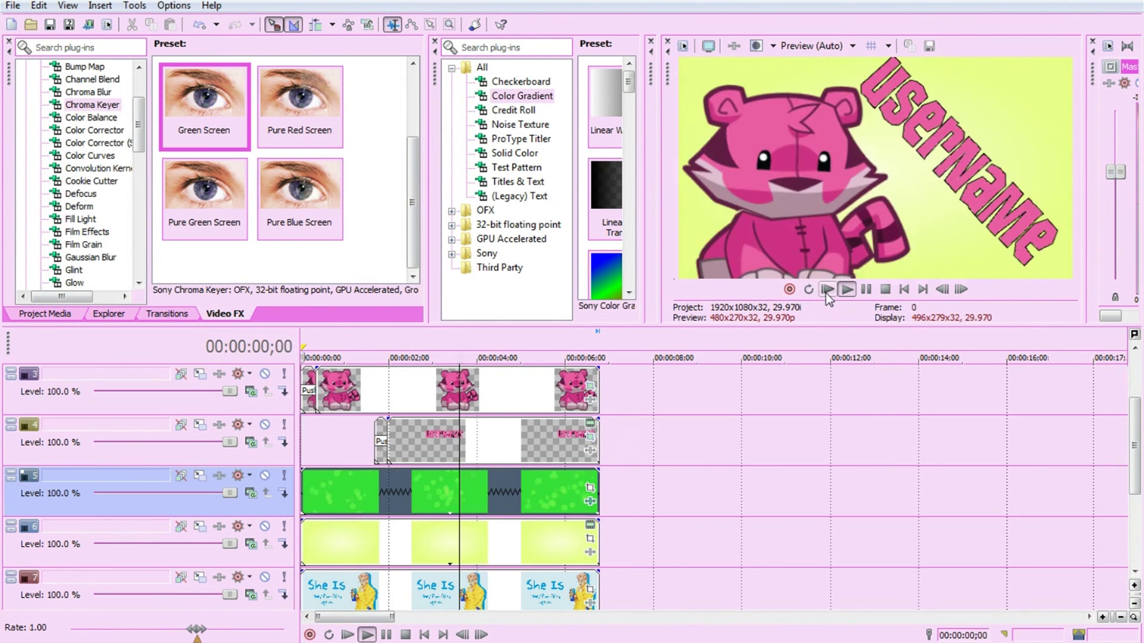
{"action": "left_click", "coordinate": [868, 291]}
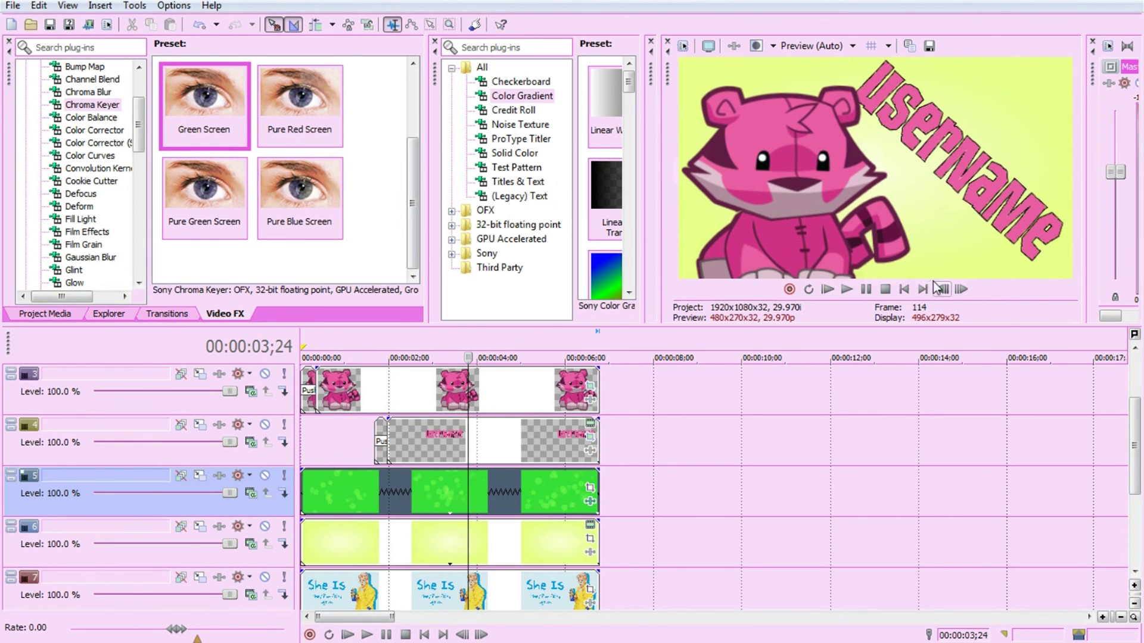
{"action": "left_click", "coordinate": [614, 405]}
{"action": "scroll", "coordinate": [617, 405], "scroll_direction": "down", "scroll_amount": 5}
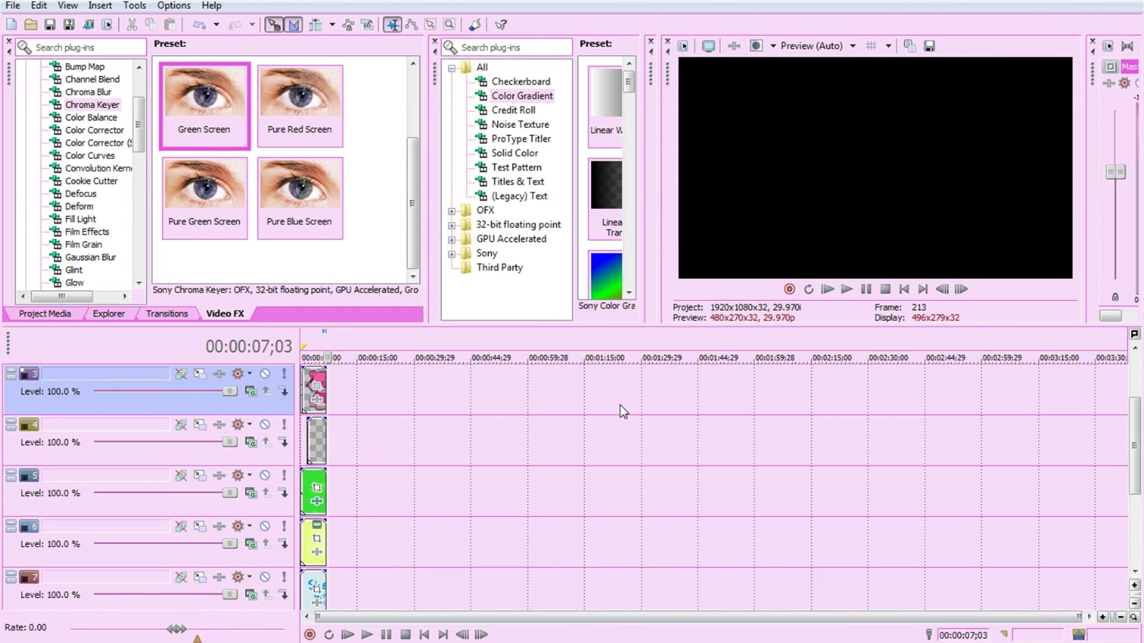
{"action": "scroll", "coordinate": [620, 405], "scroll_direction": "up", "scroll_amount": 5}
{"action": "scroll", "coordinate": [441, 405], "scroll_direction": "down", "scroll_amount": 5}
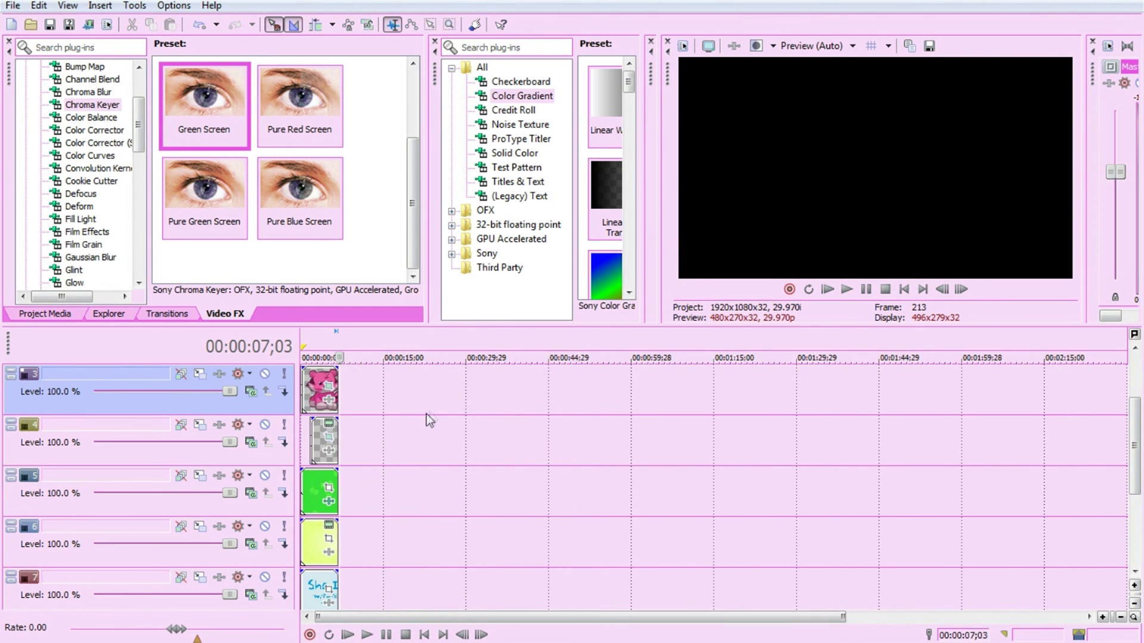
{"action": "scroll", "coordinate": [420, 399], "scroll_direction": "up", "scroll_amount": 5}
{"action": "left_click", "coordinate": [416, 384]}
{"action": "scroll", "coordinate": [596, 417], "scroll_direction": "down", "scroll_amount": 5}
{"action": "scroll", "coordinate": [755, 441], "scroll_direction": "up", "scroll_amount": 6}
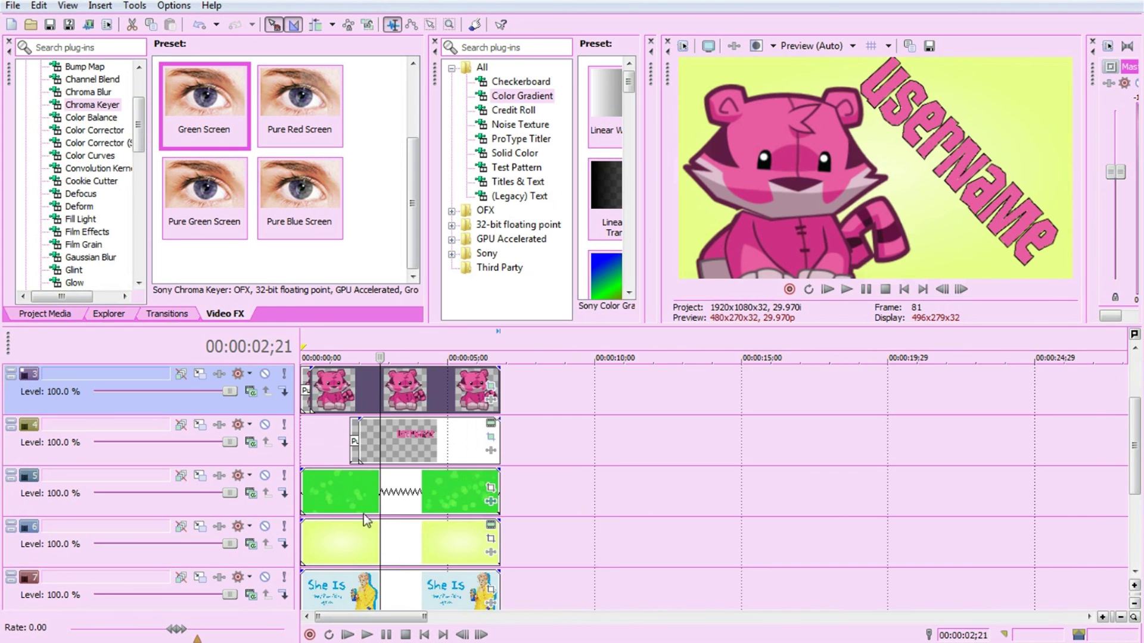
{"action": "left_click_drag", "start_coordinate": [1139, 481], "coordinate": [1138, 637]}
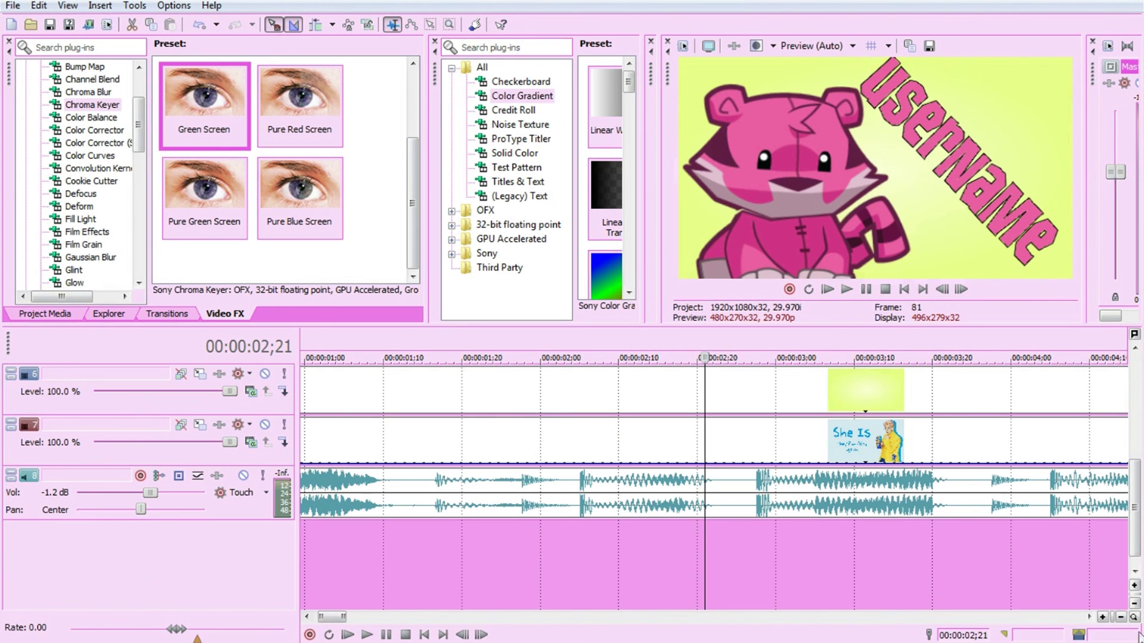
{"action": "left_click_drag", "start_coordinate": [1135, 524], "coordinate": [1135, 381]}
{"action": "scroll", "coordinate": [971, 390], "scroll_direction": "down", "scroll_amount": 5}
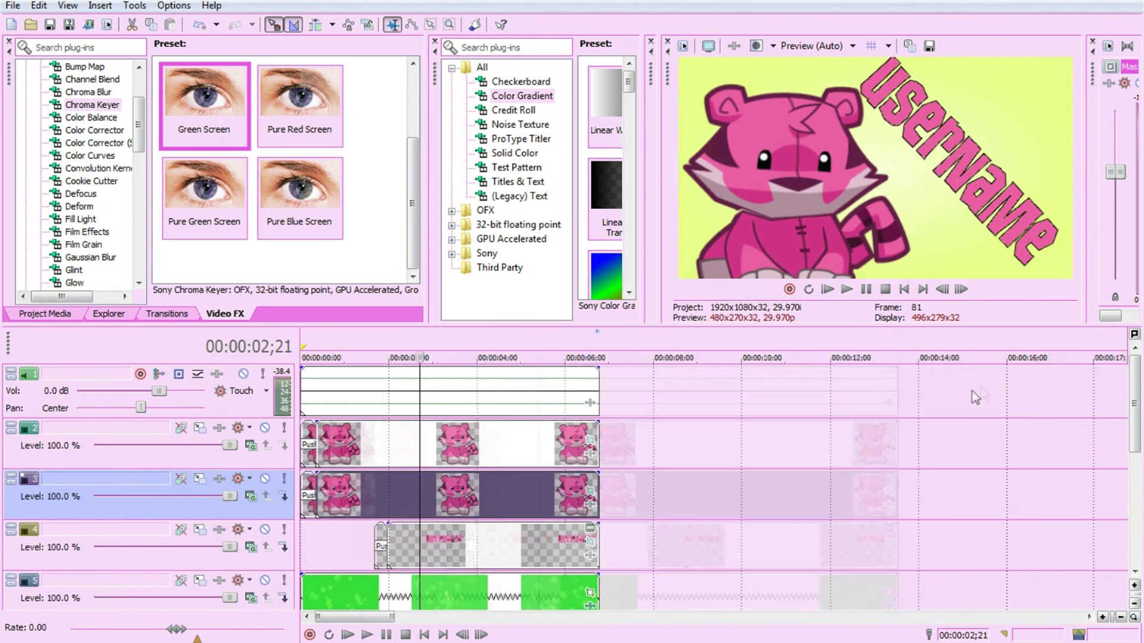